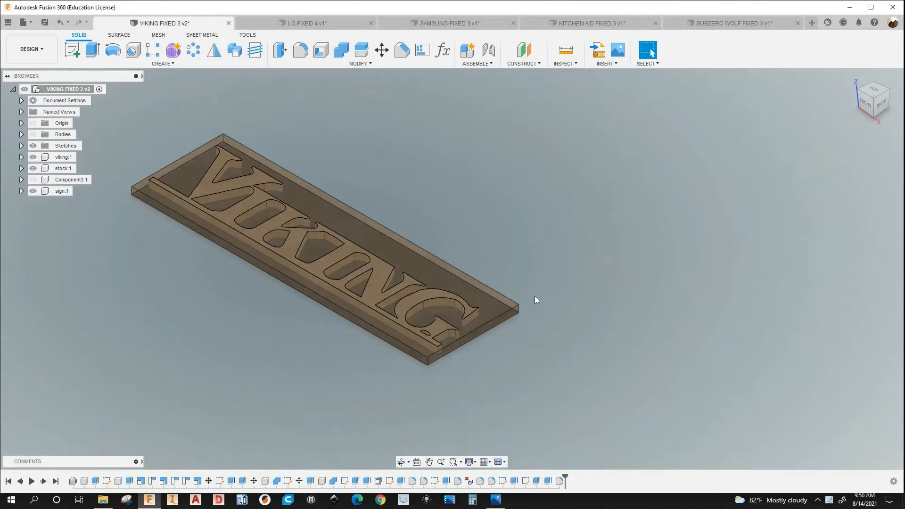
{"action": "middle_click_drag", "start_coordinate": [532, 308], "coordinate": [599, 307]}
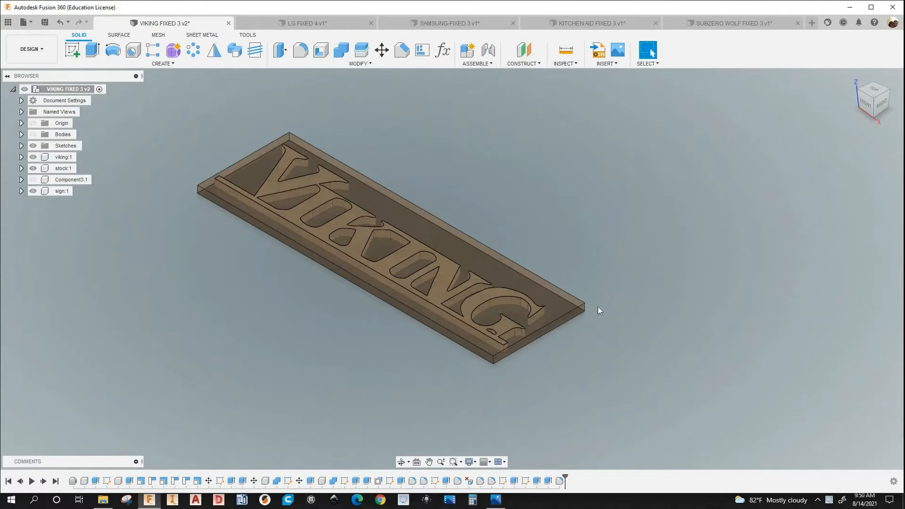
{"action": "scroll", "coordinate": [611, 307], "scroll_direction": "down", "scroll_amount": 2}
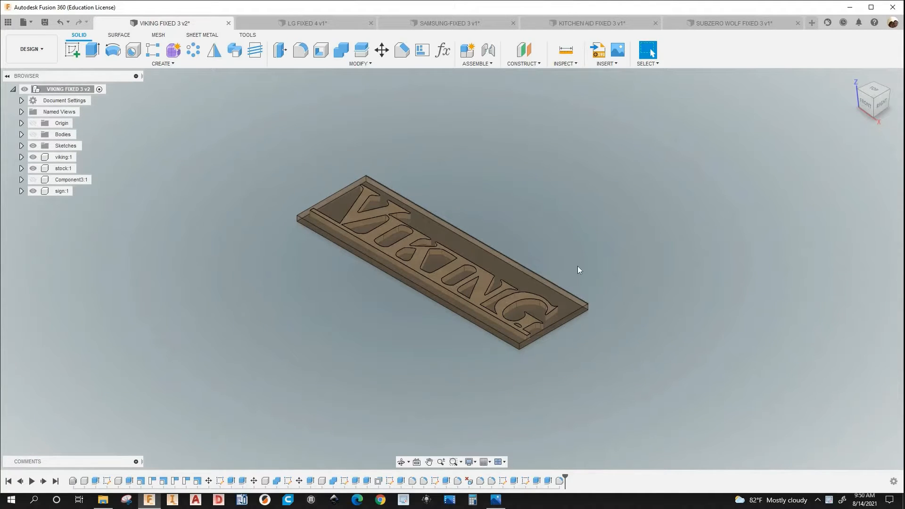
{"action": "scroll", "coordinate": [553, 273], "scroll_direction": "up", "scroll_amount": 1}
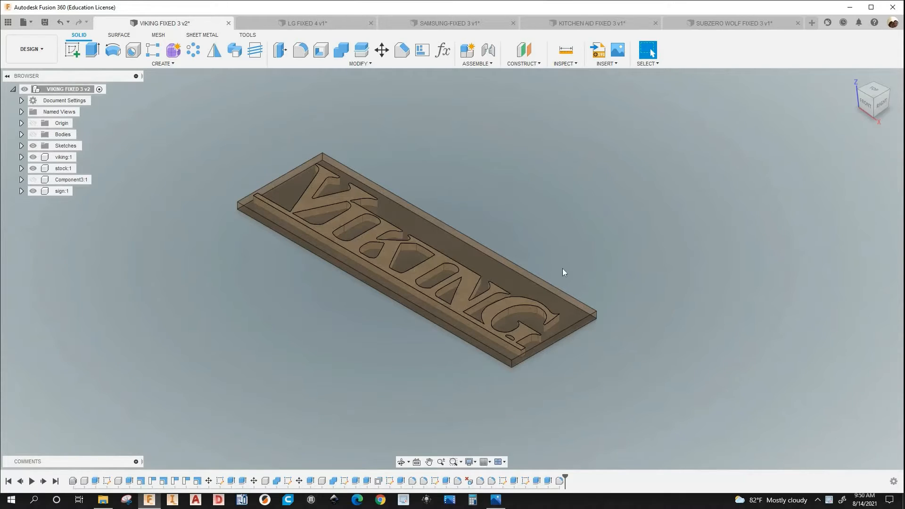
{"action": "scroll", "coordinate": [567, 279], "scroll_direction": "up", "scroll_amount": 2}
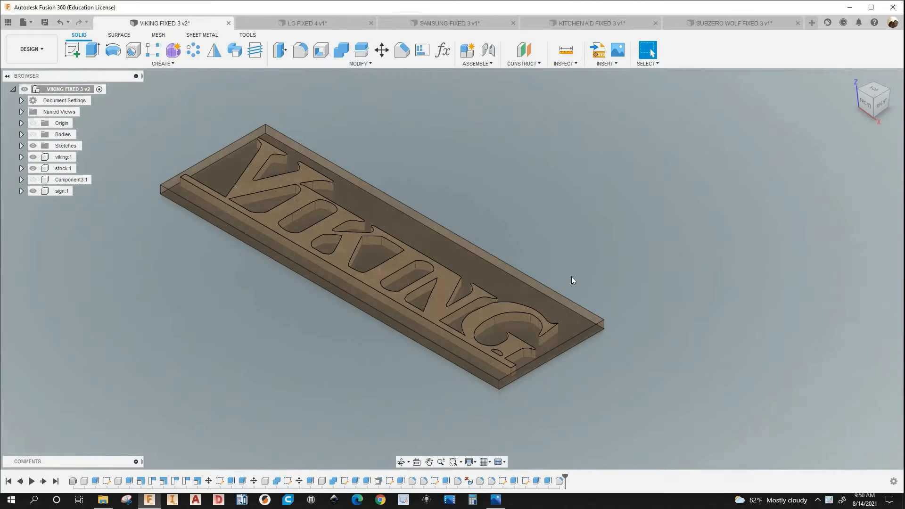
{"action": "scroll", "coordinate": [573, 278], "scroll_direction": "down", "scroll_amount": 2}
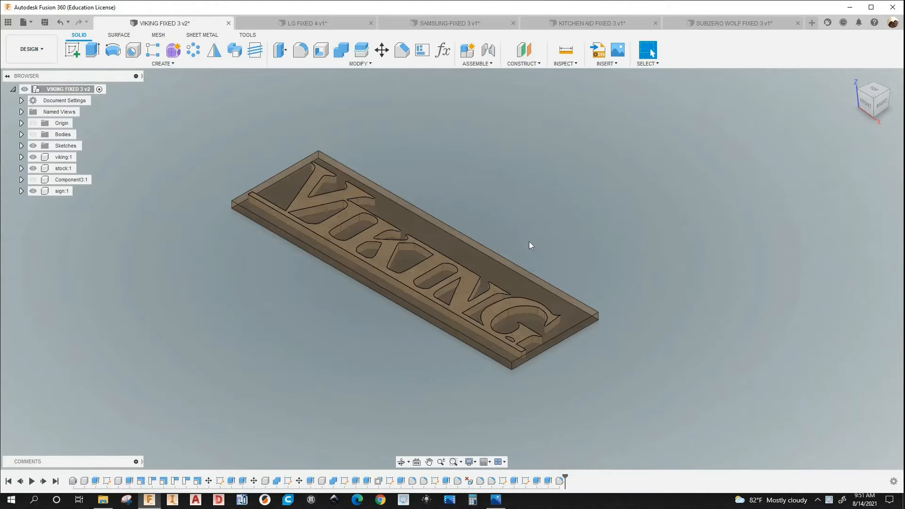
{"action": "scroll", "coordinate": [529, 241], "scroll_direction": "up", "scroll_amount": 1}
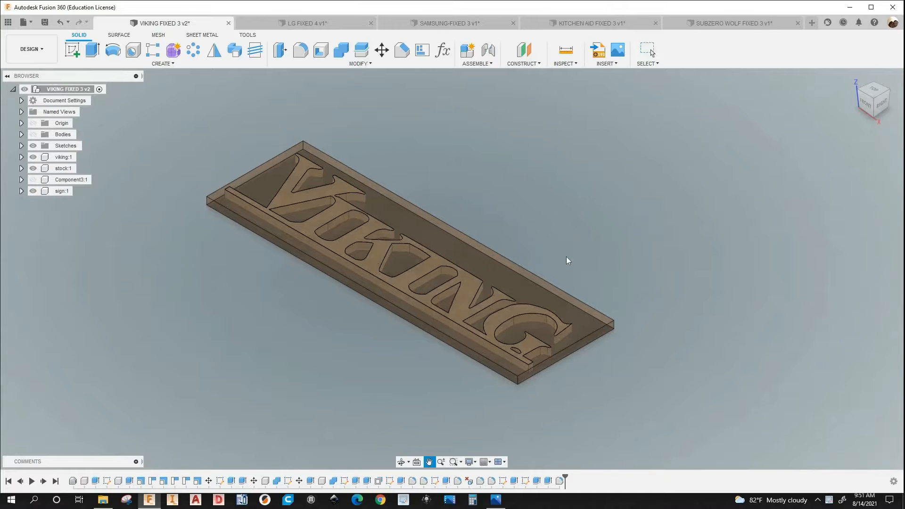
{"action": "scroll", "coordinate": [568, 271], "scroll_direction": "up", "scroll_amount": 1}
{"action": "scroll", "coordinate": [568, 271], "scroll_direction": "up", "scroll_amount": 1}
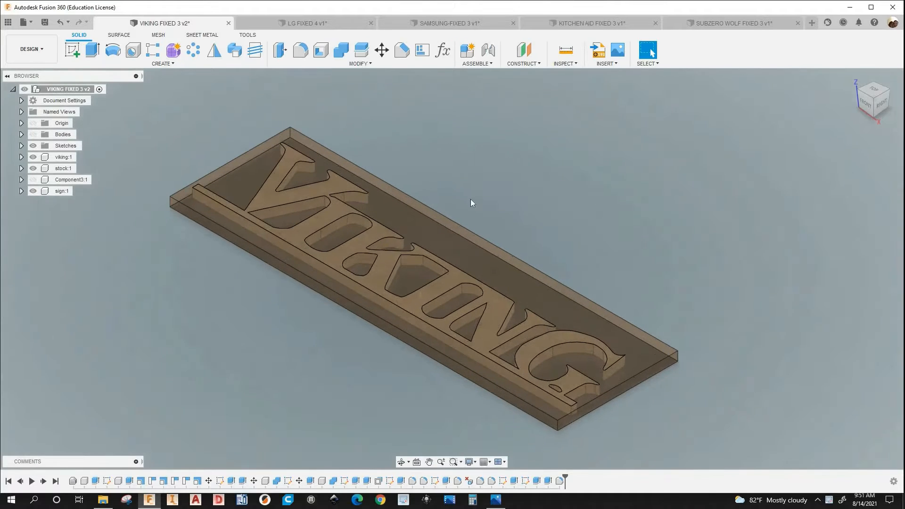
{"action": "scroll", "coordinate": [459, 195], "scroll_direction": "down", "scroll_amount": 1}
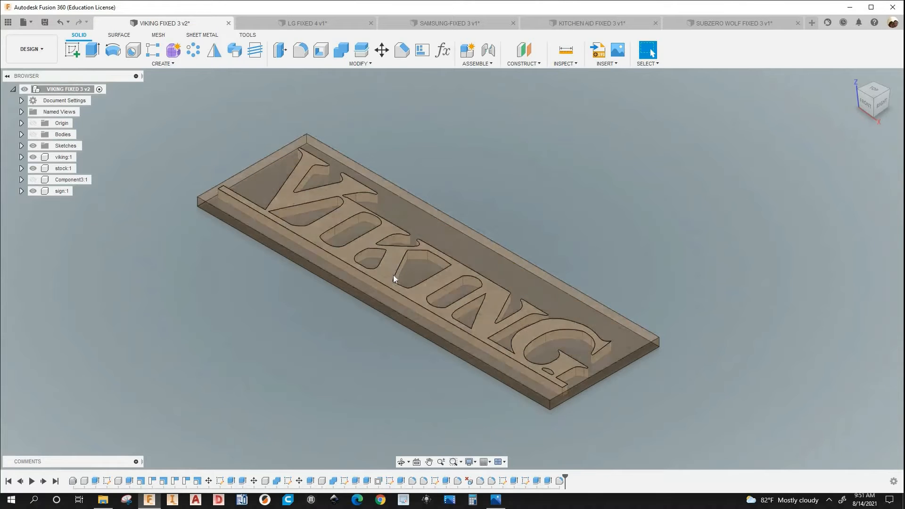
{"action": "scroll", "coordinate": [348, 331], "scroll_direction": "up", "scroll_amount": 1}
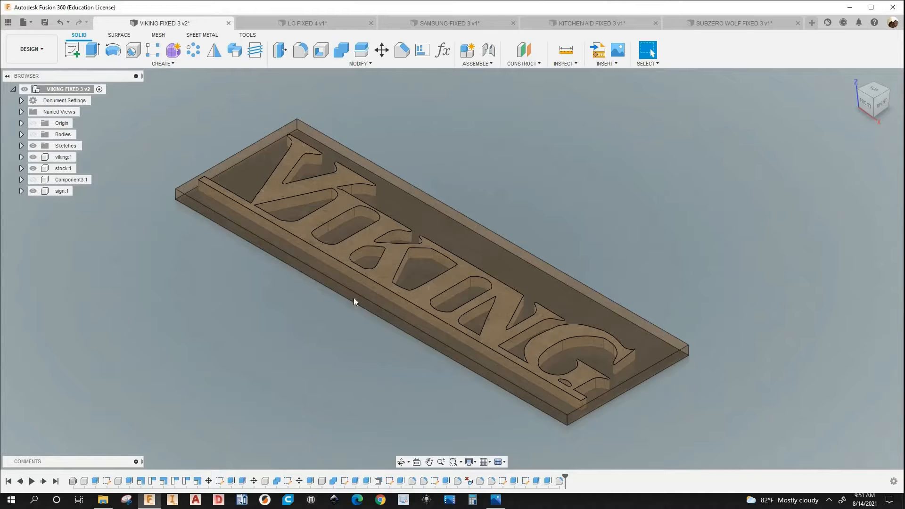
{"action": "scroll", "coordinate": [575, 294], "scroll_direction": "down", "scroll_amount": 2}
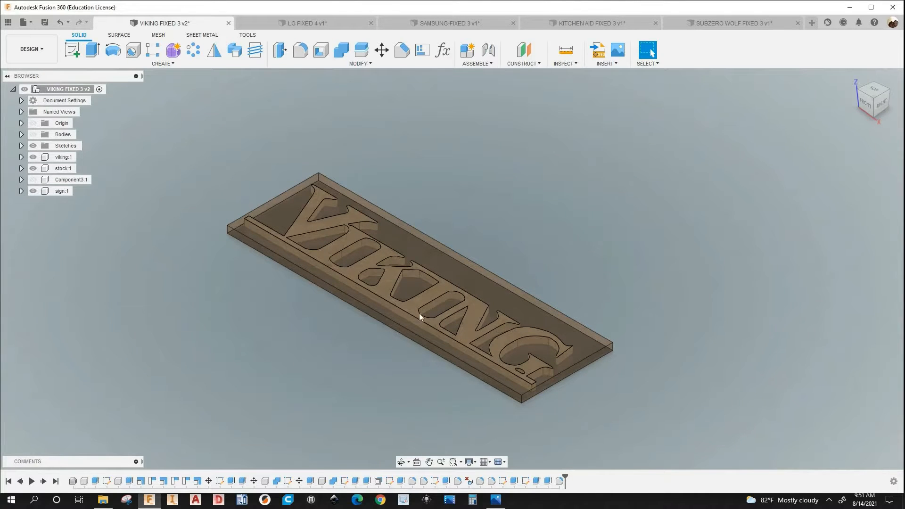
{"action": "scroll", "coordinate": [420, 313], "scroll_direction": "up", "scroll_amount": 1}
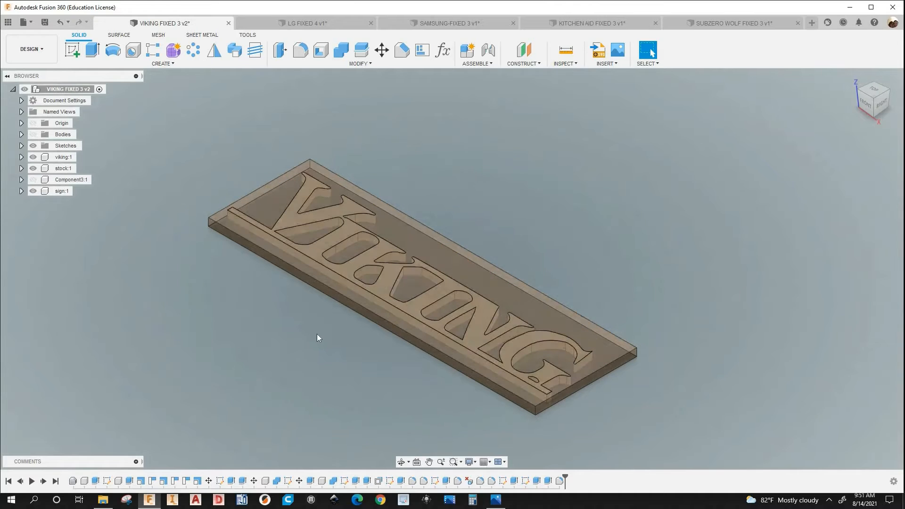
{"action": "scroll", "coordinate": [317, 337], "scroll_direction": "up", "scroll_amount": 1}
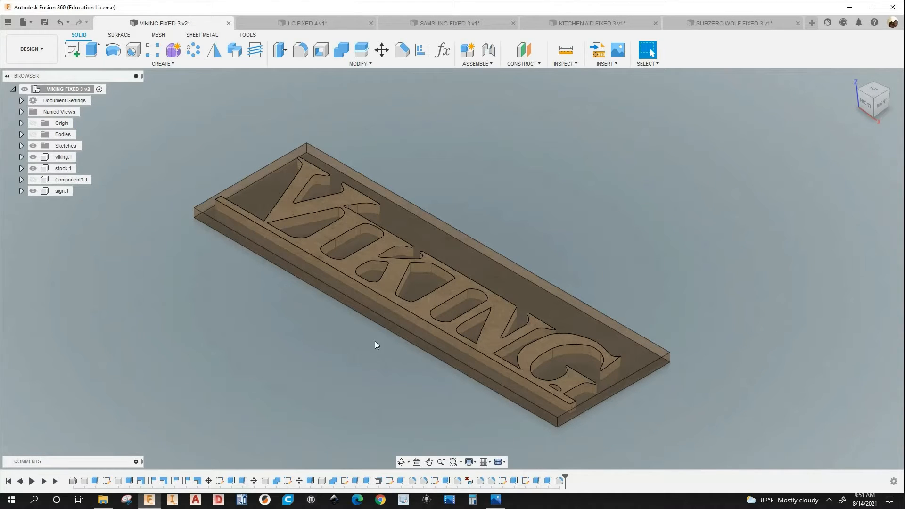
{"action": "scroll", "coordinate": [375, 341], "scroll_direction": "down", "scroll_amount": 2}
{"action": "scroll", "coordinate": [378, 346], "scroll_direction": "up", "scroll_amount": 2}
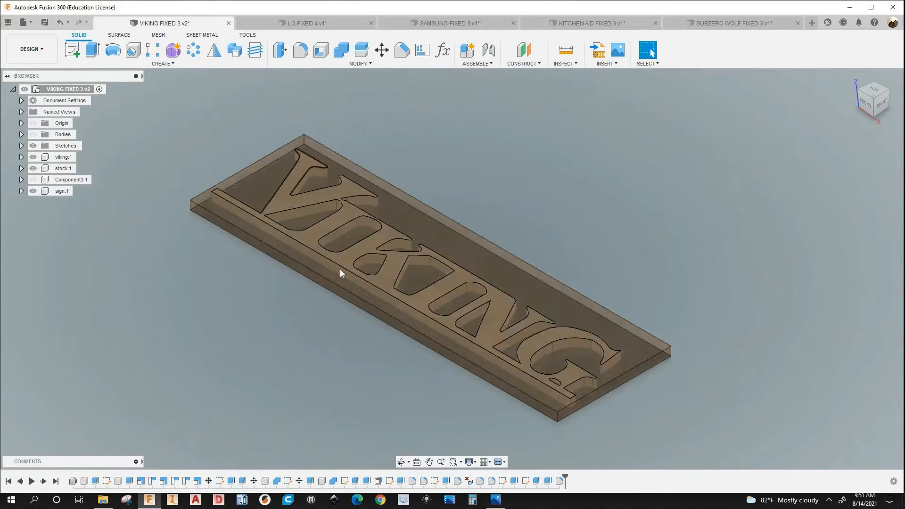
{"action": "scroll", "coordinate": [343, 323], "scroll_direction": "down", "scroll_amount": 2}
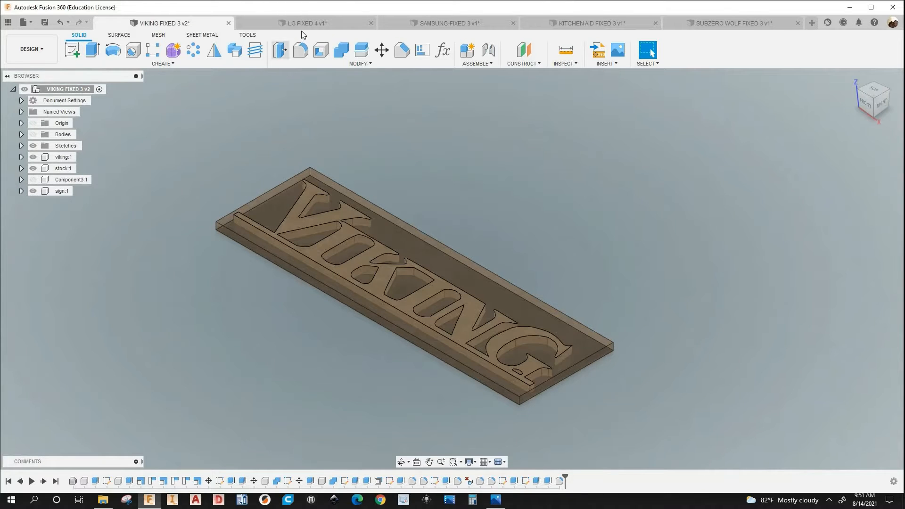
Look through the open LG, KitchenAid and Subzero Wolf sign designs, and return to the VIKING design
{"action": "left_click", "coordinate": [307, 24]}
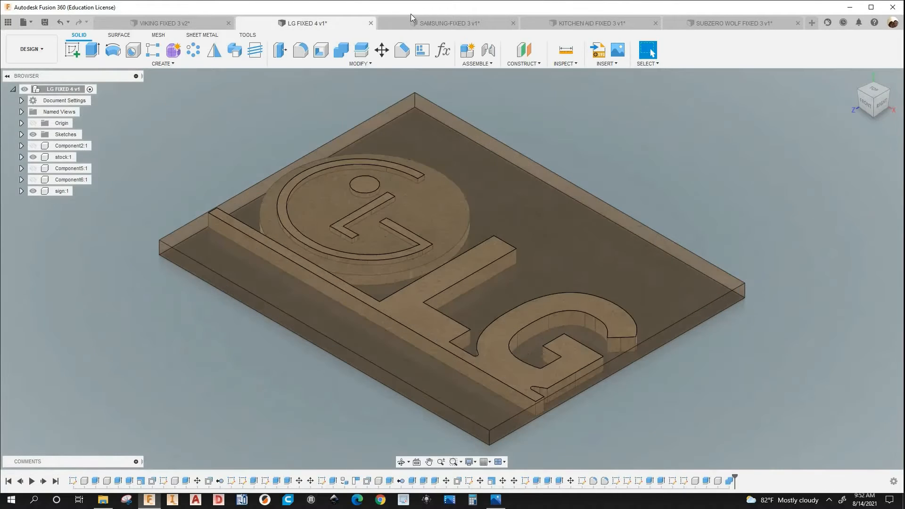
{"action": "left_click", "coordinate": [586, 24]}
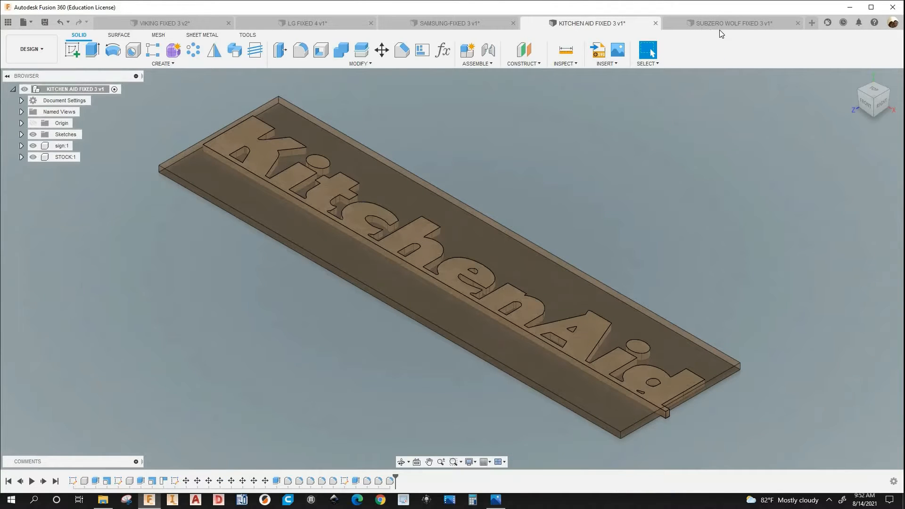
{"action": "left_click", "coordinate": [719, 27]}
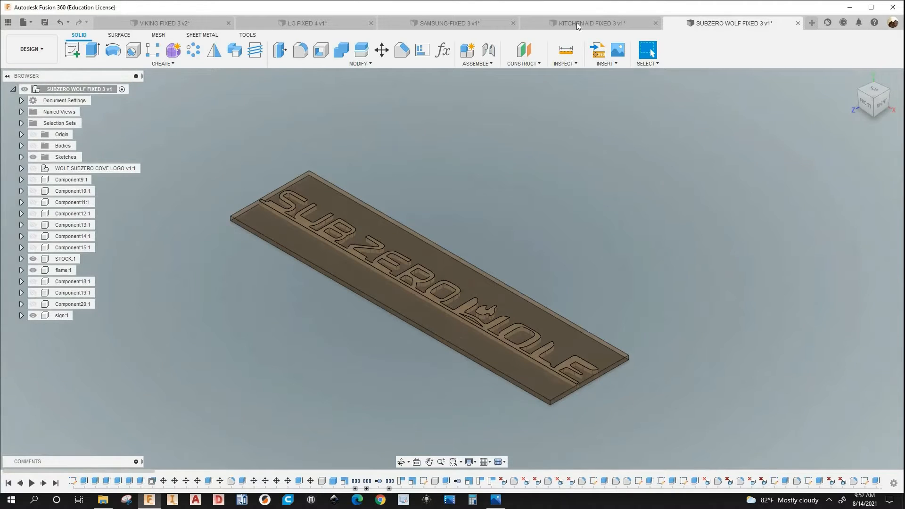
{"action": "left_click", "coordinate": [188, 25]}
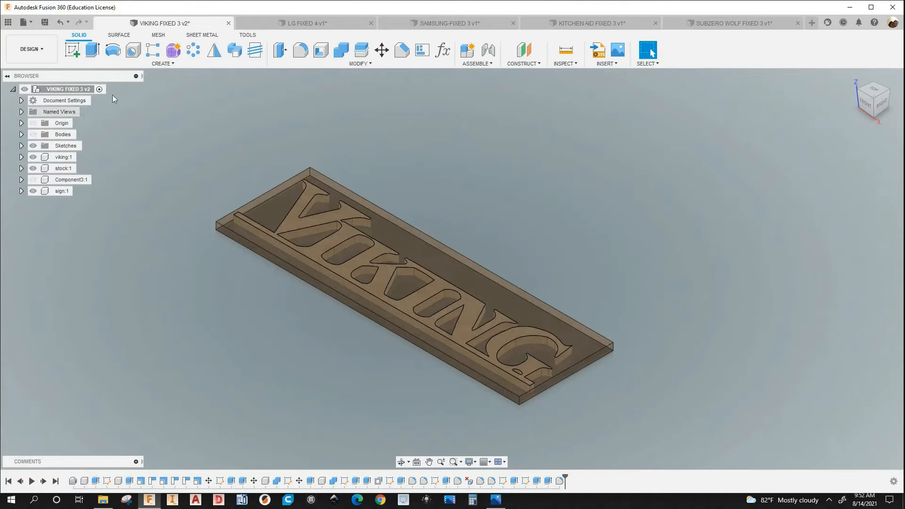
List the VIKING design's sketches and examine the large LETTERS sketch outlines beside the finished sign
{"action": "left_click", "coordinate": [21, 146]}
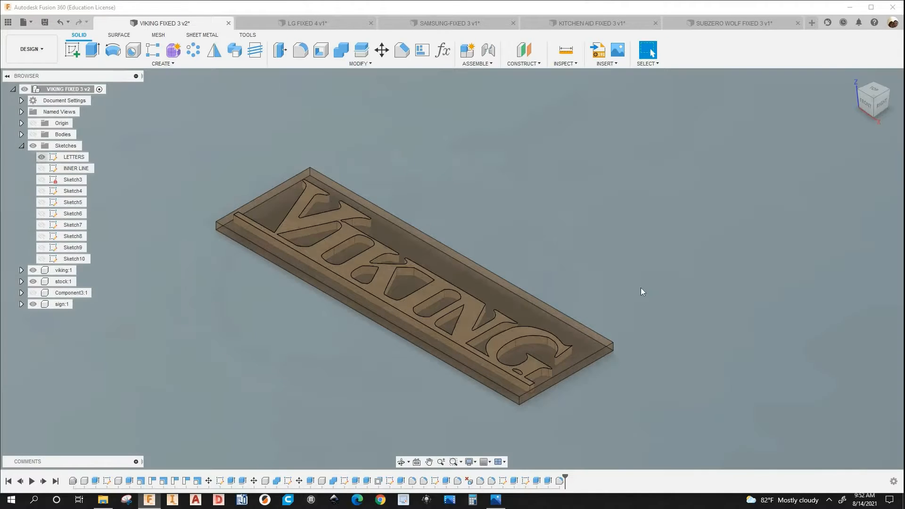
{"action": "scroll", "coordinate": [641, 287], "scroll_direction": "down", "scroll_amount": 4}
{"action": "middle_click_drag", "start_coordinate": [640, 288], "coordinate": [423, 335]}
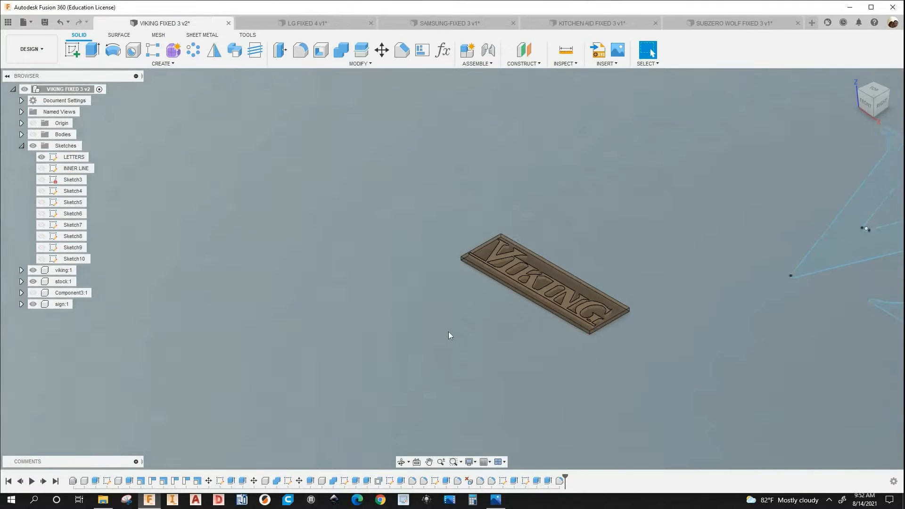
{"action": "scroll", "coordinate": [442, 311], "scroll_direction": "down", "scroll_amount": 5}
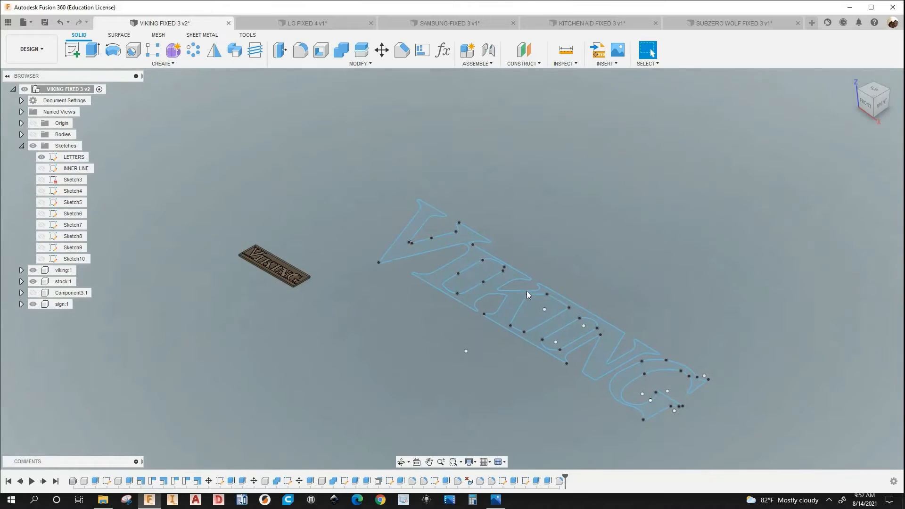
{"action": "scroll", "coordinate": [557, 282], "scroll_direction": "up", "scroll_amount": 3}
{"action": "scroll", "coordinate": [540, 296], "scroll_direction": "down", "scroll_amount": 4}
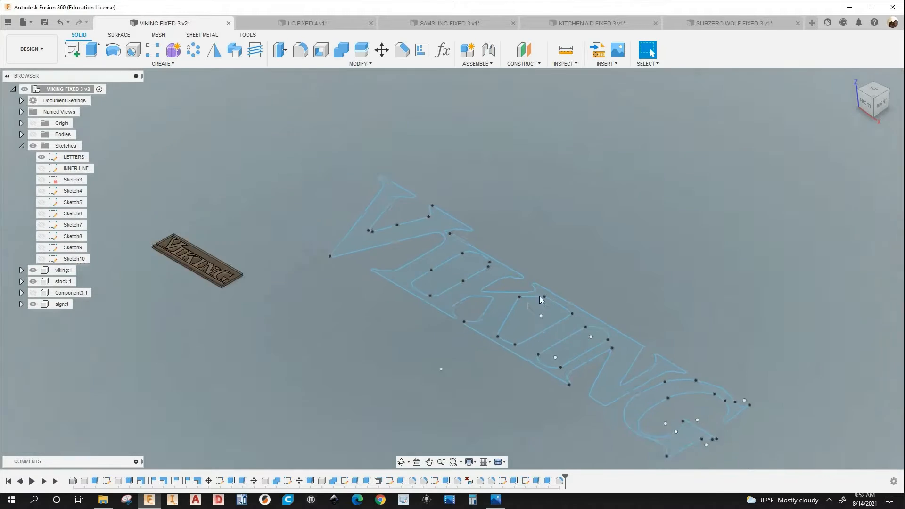
{"action": "scroll", "coordinate": [364, 310], "scroll_direction": "up", "scroll_amount": 4}
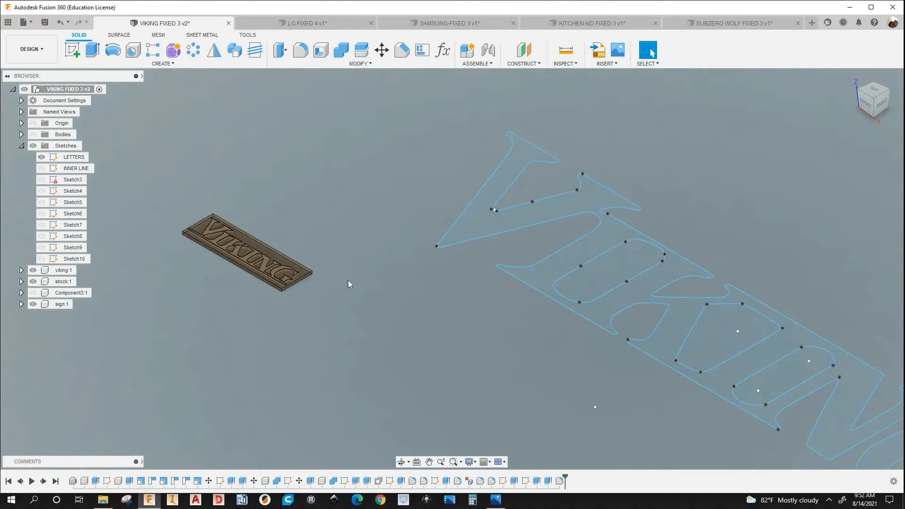
{"action": "scroll", "coordinate": [443, 287], "scroll_direction": "up", "scroll_amount": 1}
{"action": "scroll", "coordinate": [481, 292], "scroll_direction": "down", "scroll_amount": 3}
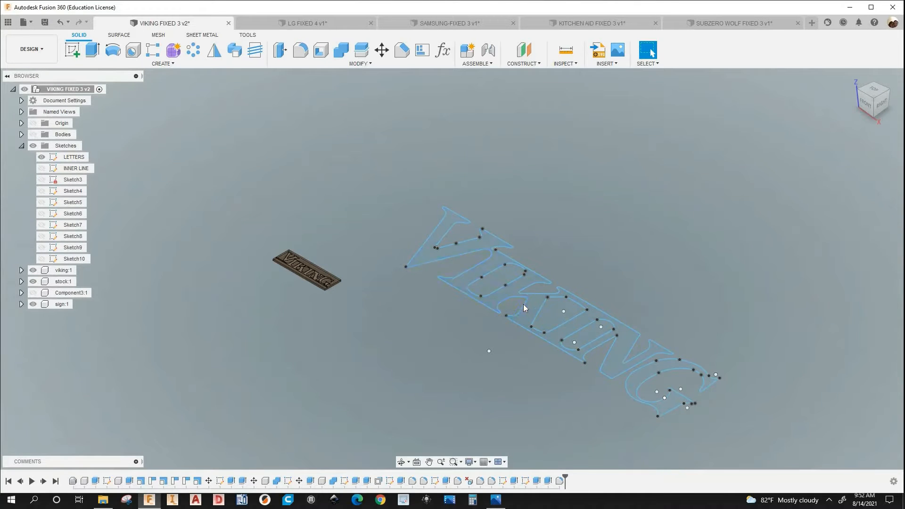
{"action": "scroll", "coordinate": [542, 311], "scroll_direction": "up", "scroll_amount": 2}
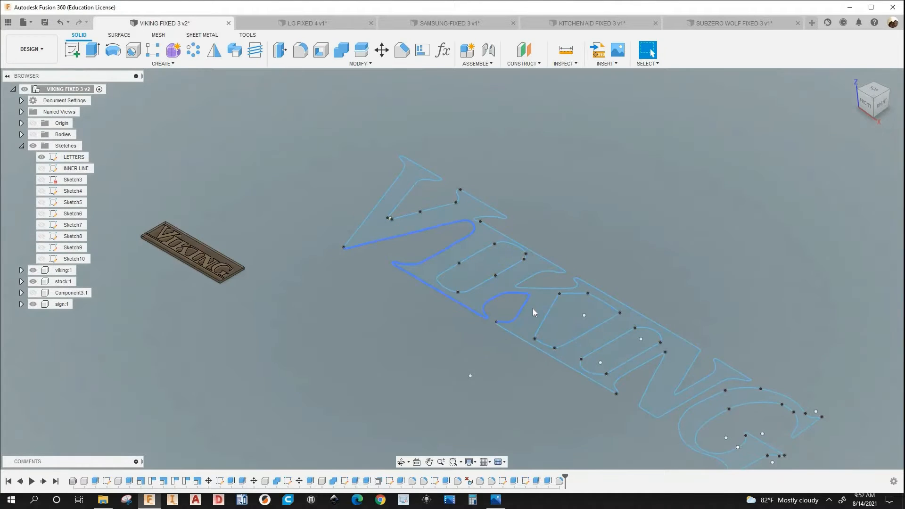
{"action": "left_click", "coordinate": [532, 312]}
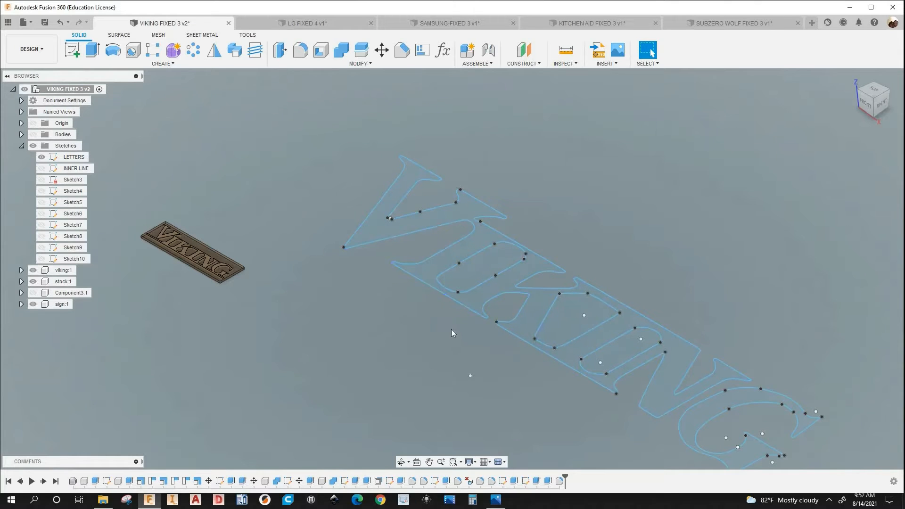
{"action": "middle_click_drag", "start_coordinate": [451, 329], "coordinate": [415, 321]}
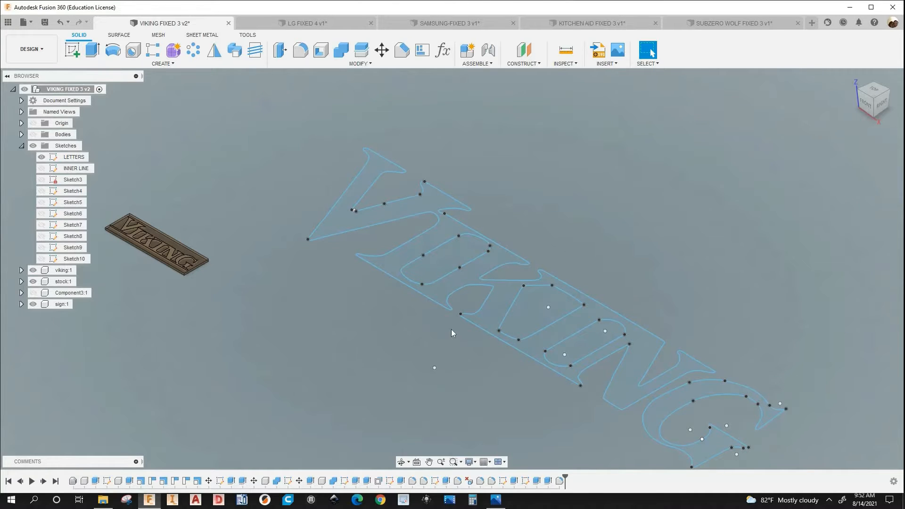
{"action": "middle_click_drag", "start_coordinate": [451, 321], "coordinate": [384, 284]}
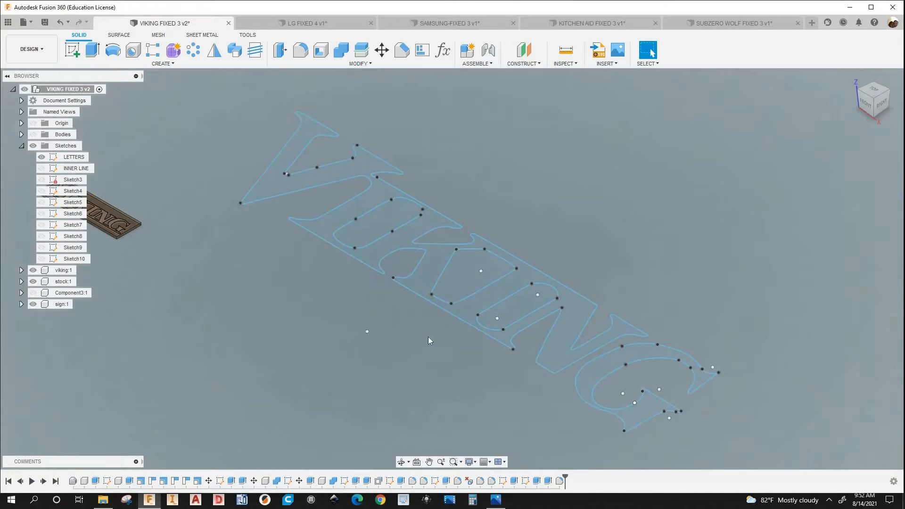
{"action": "middle_click_drag", "start_coordinate": [441, 330], "coordinate": [462, 329]}
{"action": "scroll", "coordinate": [465, 329], "scroll_direction": "down", "scroll_amount": 1}
{"action": "middle_click_drag", "start_coordinate": [319, 296], "coordinate": [352, 303]}
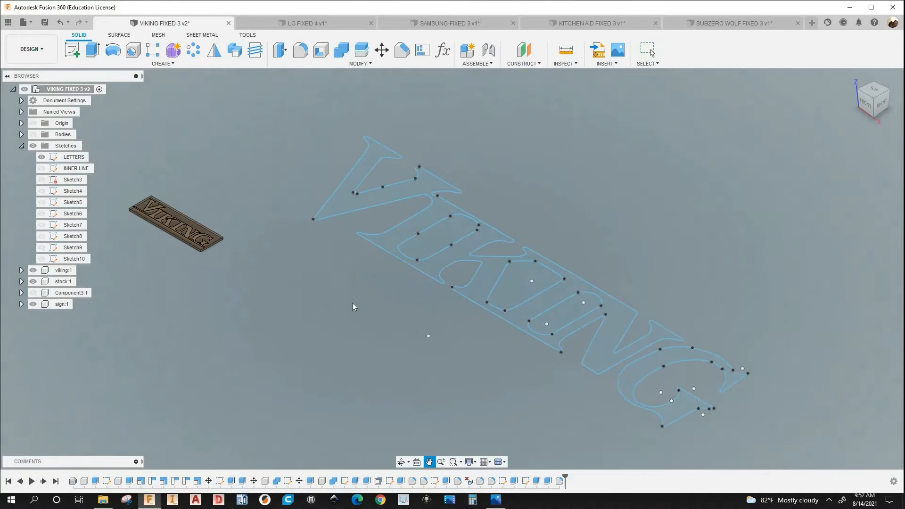
{"action": "scroll", "coordinate": [355, 295], "scroll_direction": "down", "scroll_amount": 1}
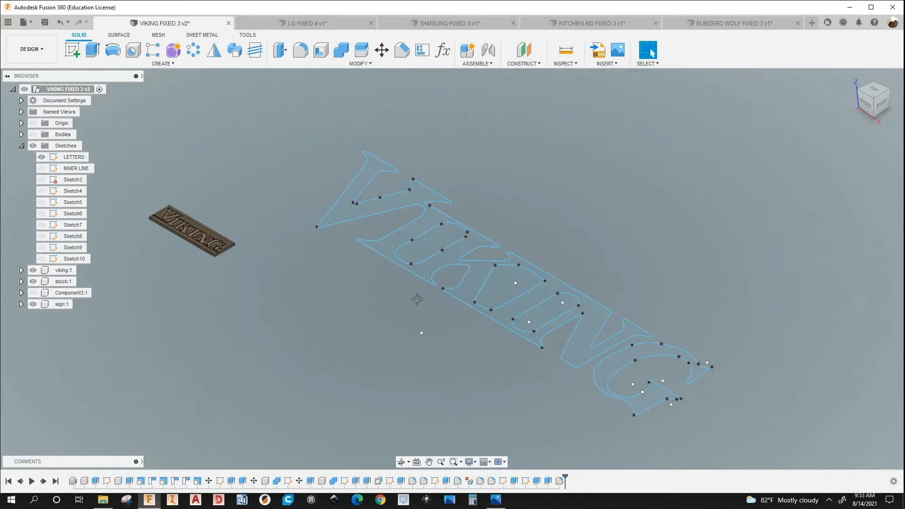
{"action": "middle_click_drag", "start_coordinate": [227, 260], "coordinate": [267, 260]}
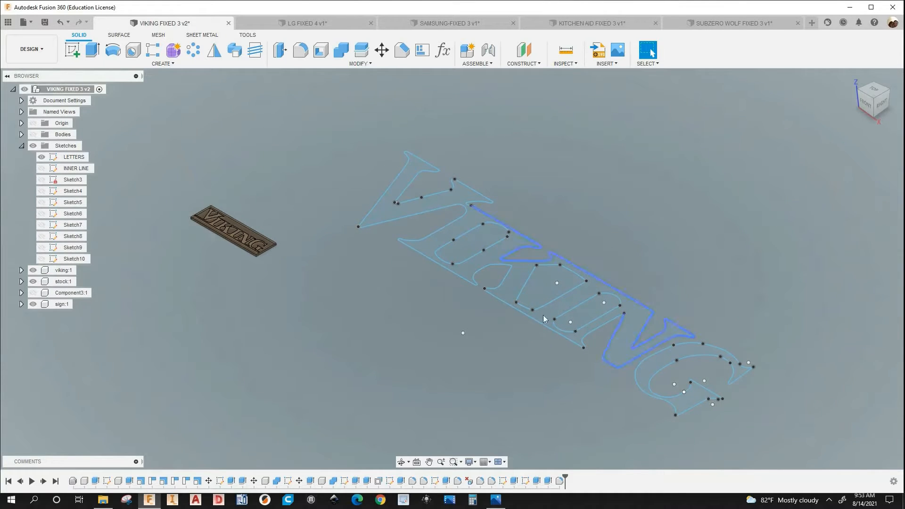
{"action": "scroll", "coordinate": [570, 301], "scroll_direction": "up", "scroll_amount": 2}
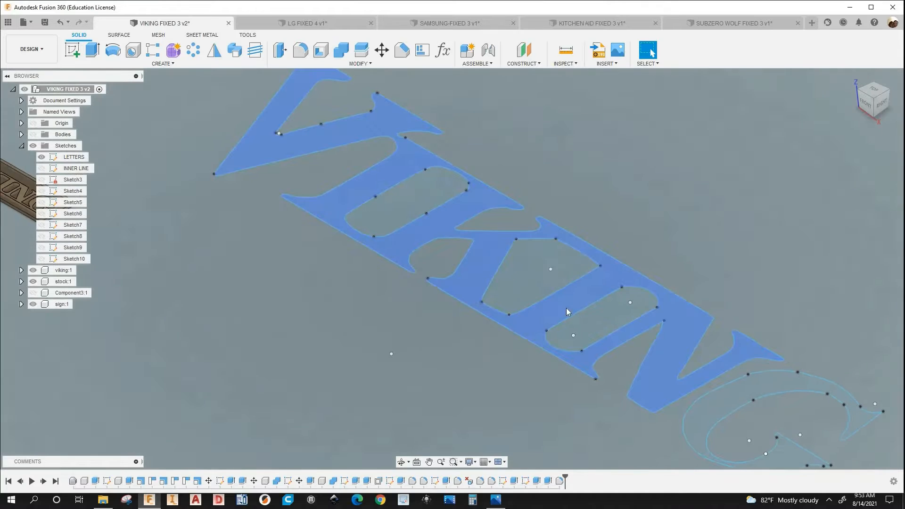
{"action": "scroll", "coordinate": [568, 306], "scroll_direction": "down", "scroll_amount": 3}
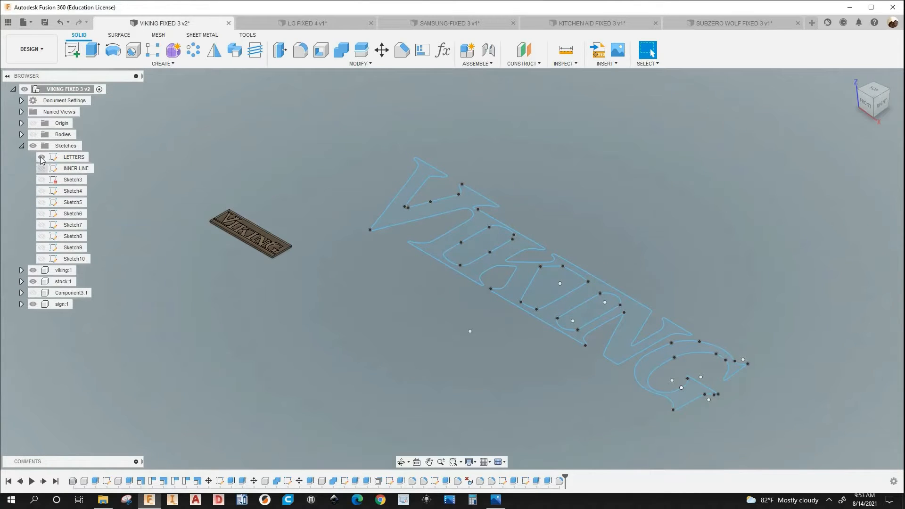
Hide the LETTERS sketch, collapse the list of sketches and fit the VIKING sign in the view
{"action": "left_click", "coordinate": [42, 160]}
{"action": "left_click", "coordinate": [20, 146]}
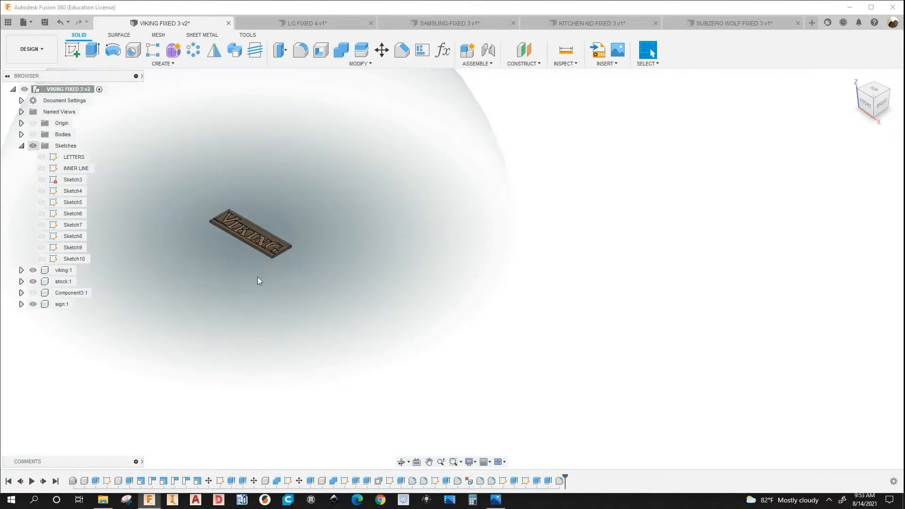
{"action": "key", "text": "F6"}
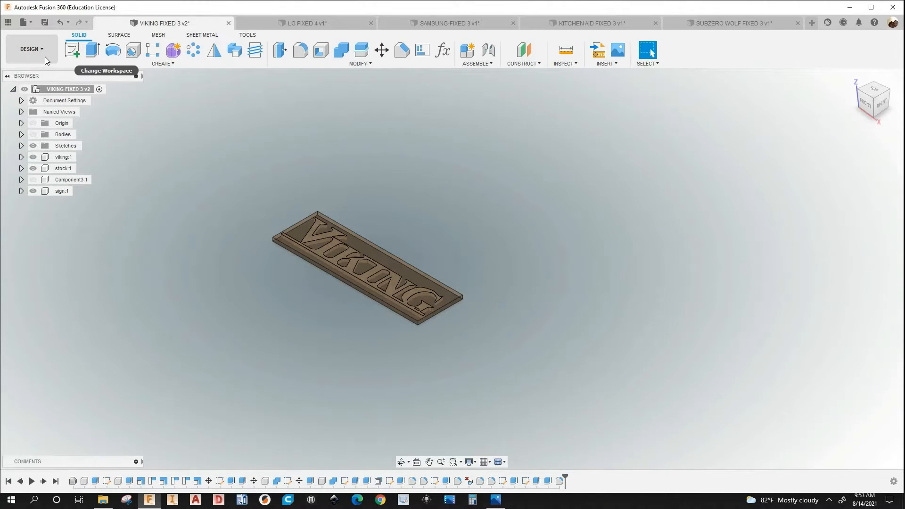
Switch the VIKING sign design to the Manufacture workspace
{"action": "left_click", "coordinate": [44, 56]}
{"action": "left_click", "coordinate": [37, 54]}
{"action": "left_click", "coordinate": [38, 54]}
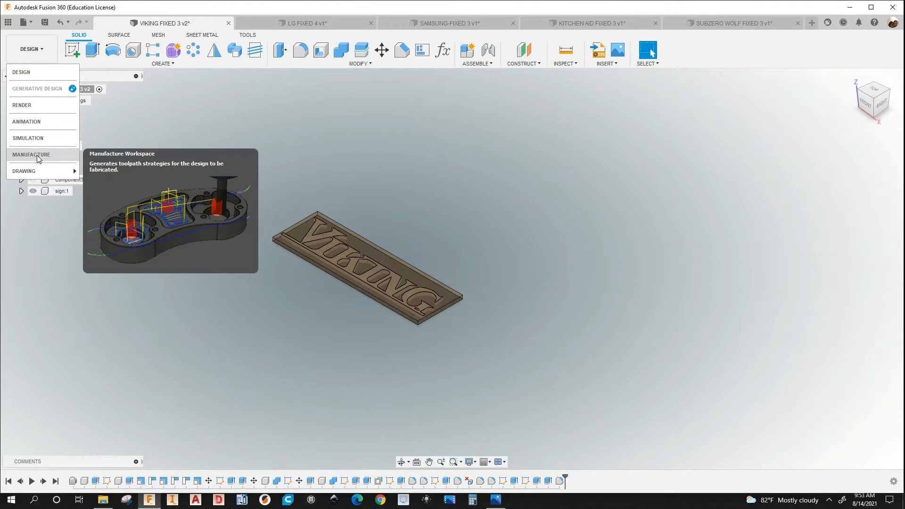
{"action": "left_click", "coordinate": [35, 56]}
{"action": "left_click", "coordinate": [32, 49]}
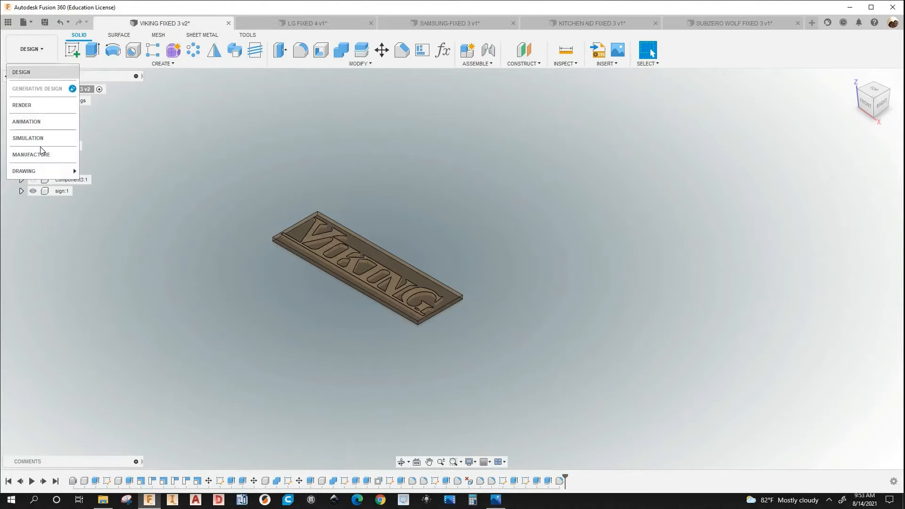
{"action": "left_click", "coordinate": [41, 152]}
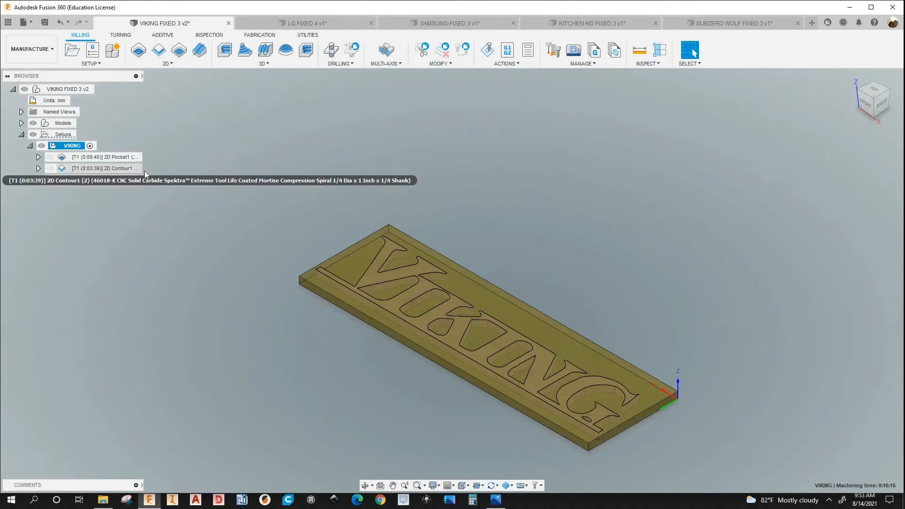
Display the 2D Pocket toolpath and review its pocket selections, heights, passes and linking settings
{"action": "left_click", "coordinate": [103, 157]}
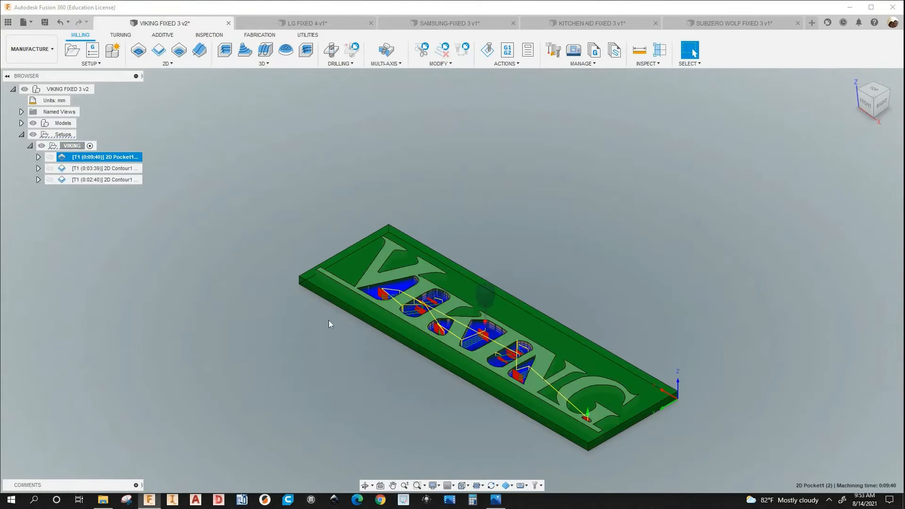
{"action": "scroll", "coordinate": [505, 319], "scroll_direction": "up", "scroll_amount": 2}
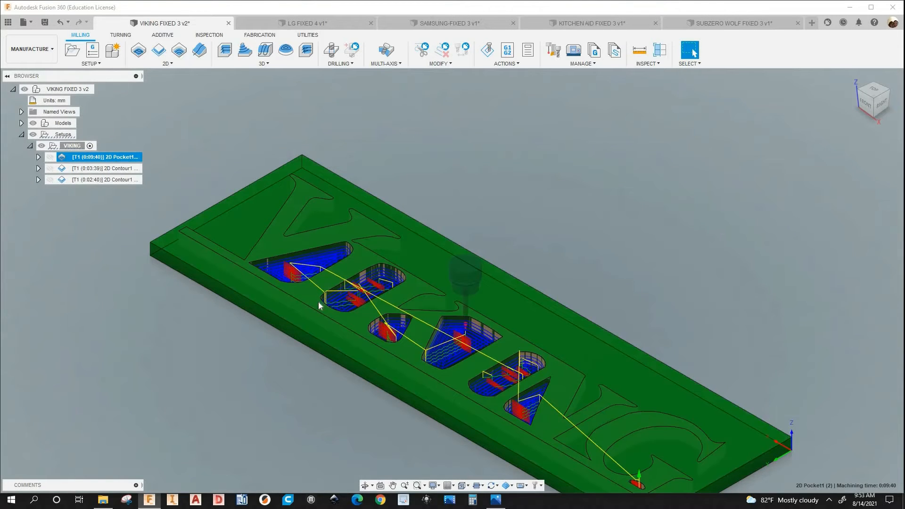
{"action": "right_click", "coordinate": [118, 159]}
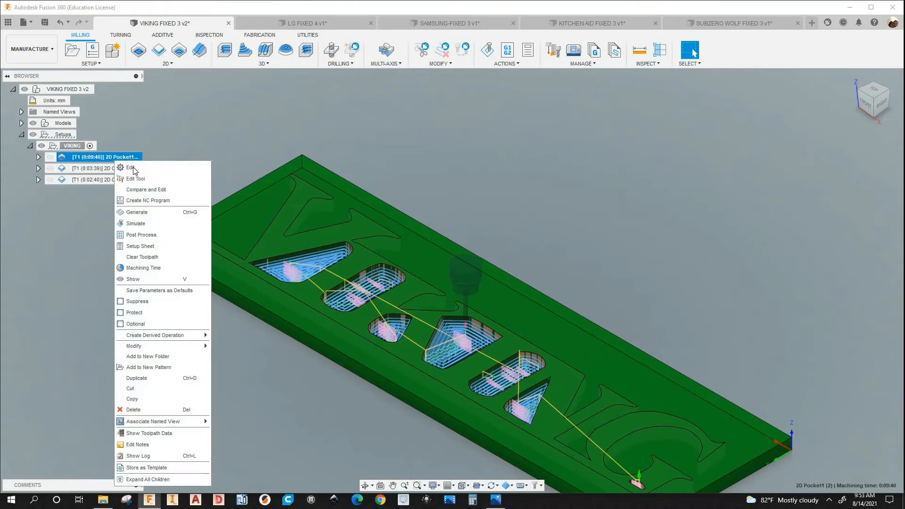
{"action": "left_click", "coordinate": [135, 168]}
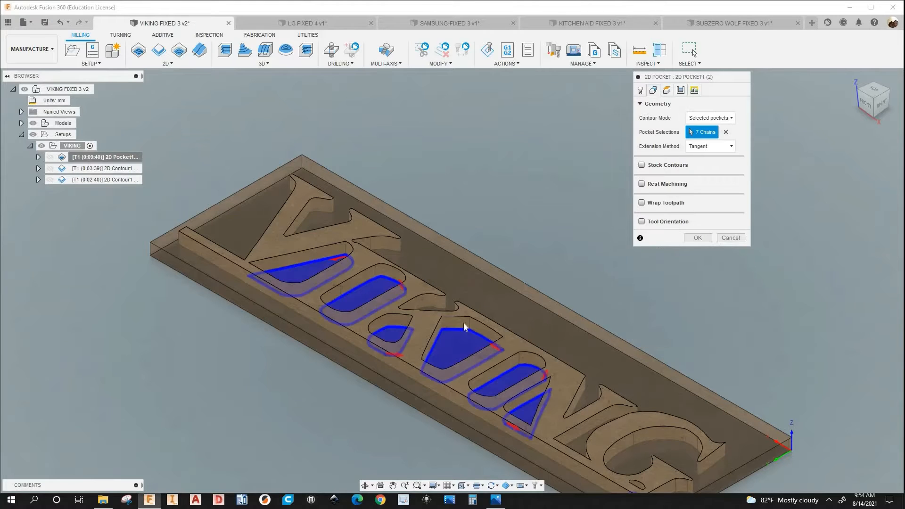
{"action": "scroll", "coordinate": [576, 257], "scroll_direction": "down", "scroll_amount": 2}
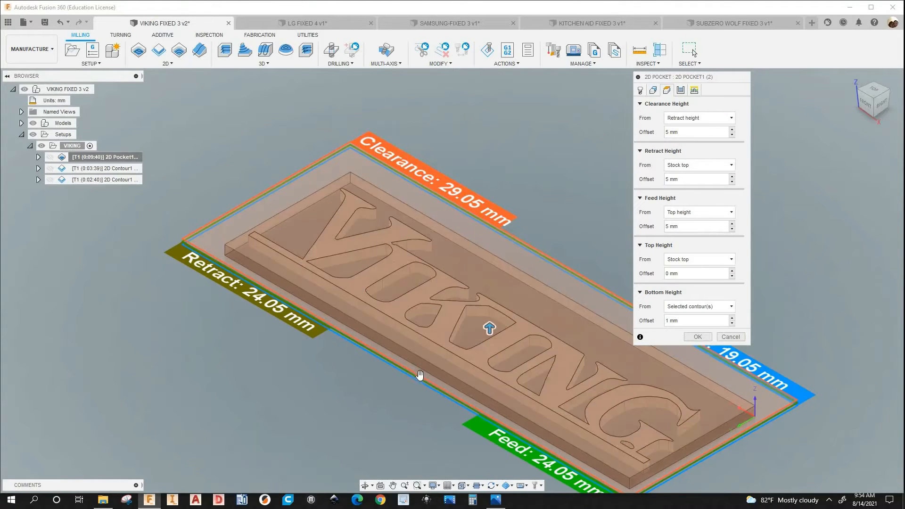
{"action": "scroll", "coordinate": [472, 325], "scroll_direction": "down", "scroll_amount": 2}
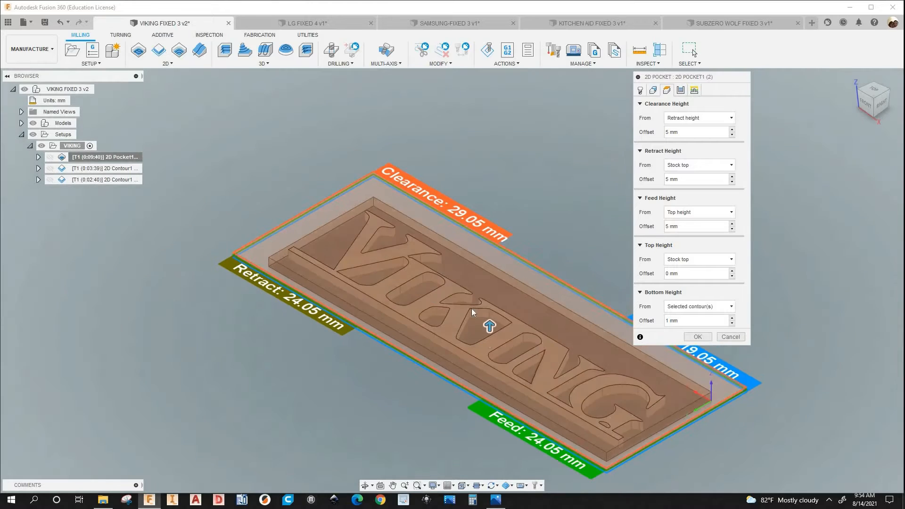
{"action": "left_click", "coordinate": [682, 90]}
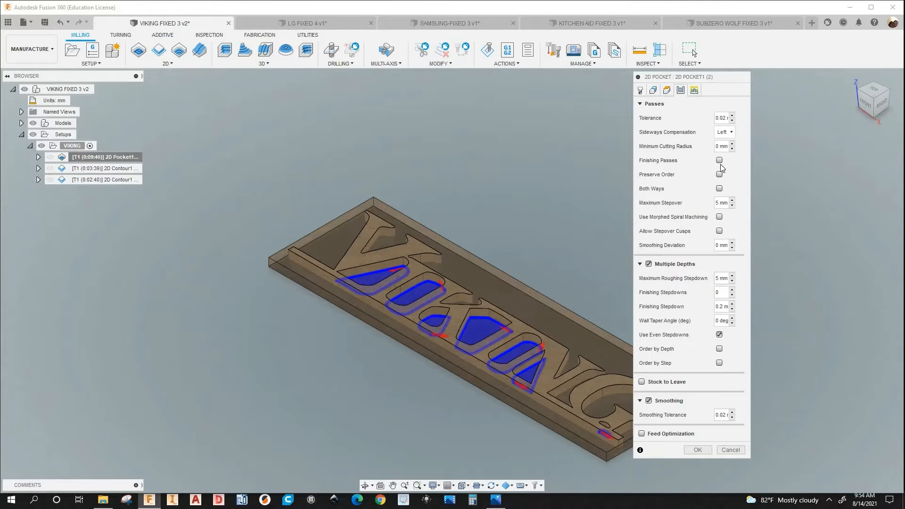
{"action": "left_click", "coordinate": [695, 91]}
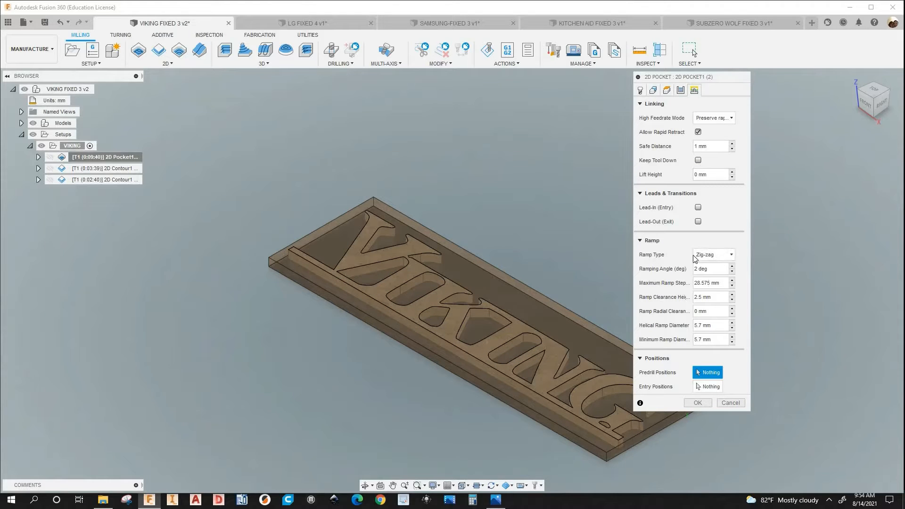
{"action": "left_click", "coordinate": [698, 403]}
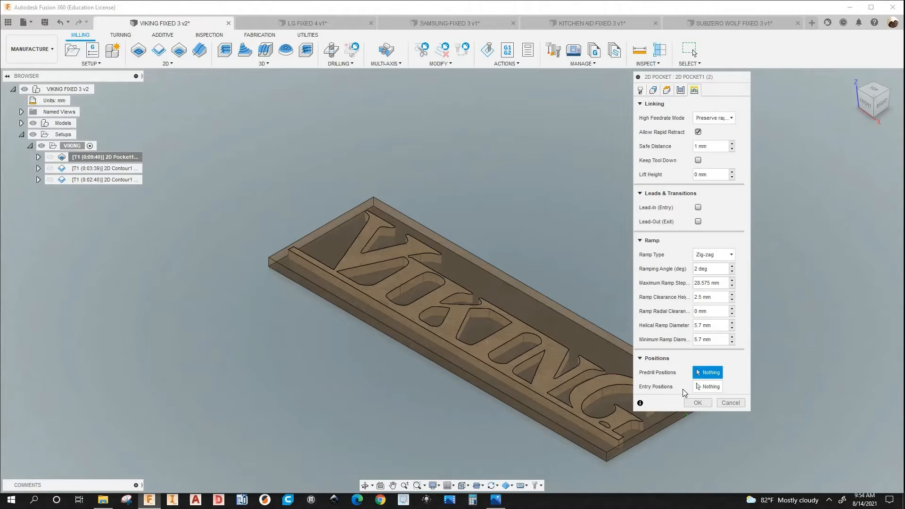
Simulate the 2D Pocket operation at increased playback speed, inspect the cut letter openings up close and exit the simulation
{"action": "right_click", "coordinate": [118, 157]}
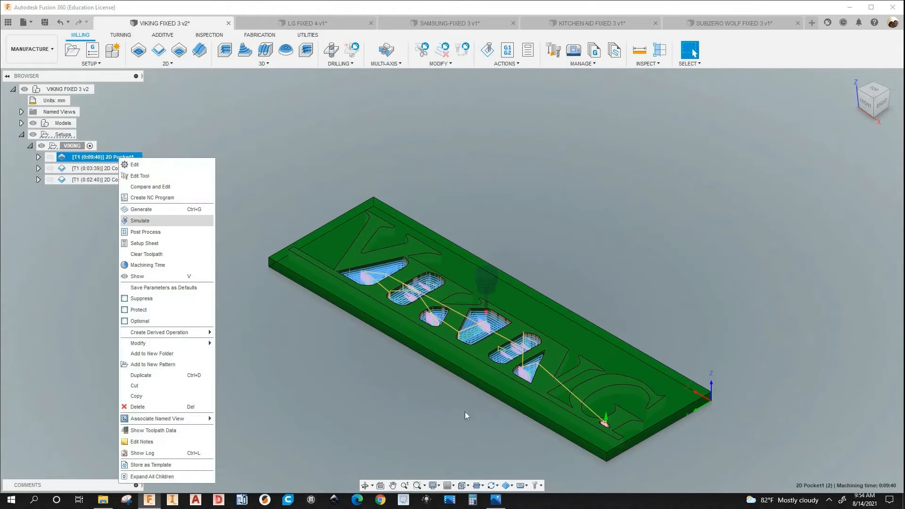
{"action": "left_click", "coordinate": [453, 451]}
{"action": "left_click", "coordinate": [454, 453]}
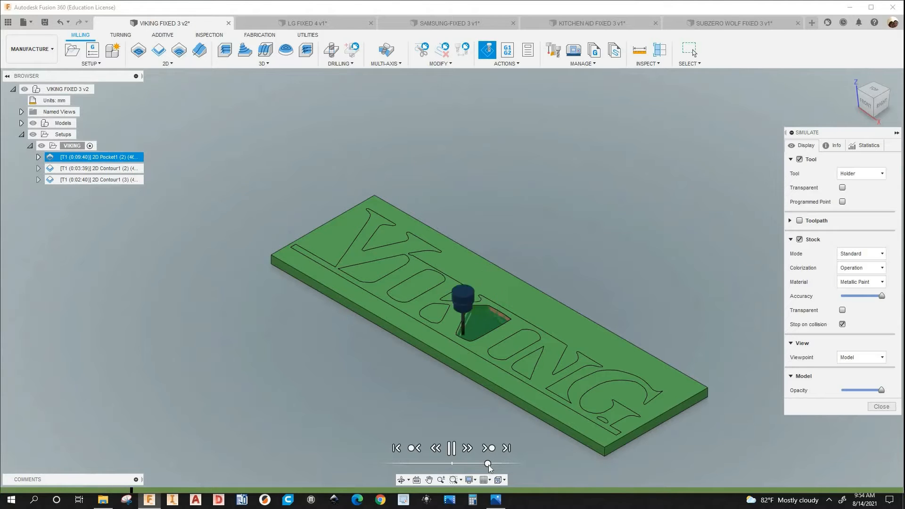
{"action": "left_click_drag", "start_coordinate": [491, 465], "coordinate": [494, 465]}
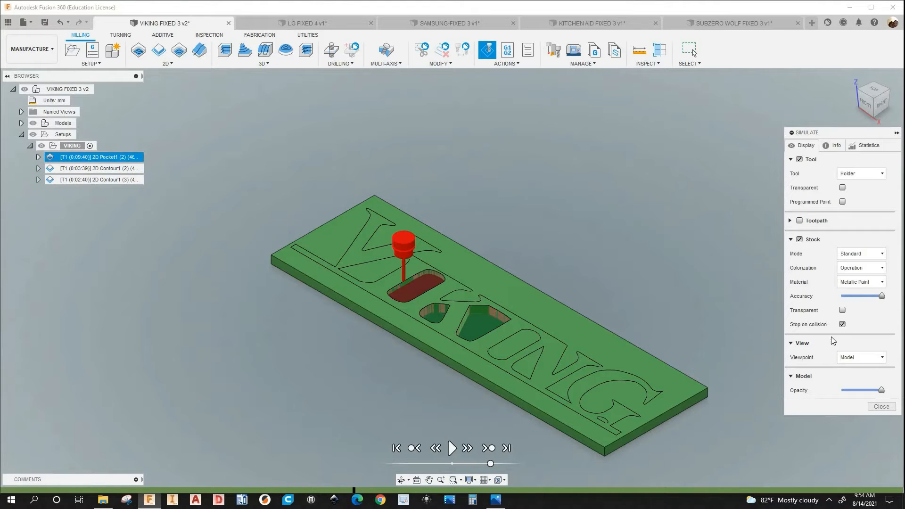
{"action": "scroll", "coordinate": [395, 280], "scroll_direction": "up", "scroll_amount": 3}
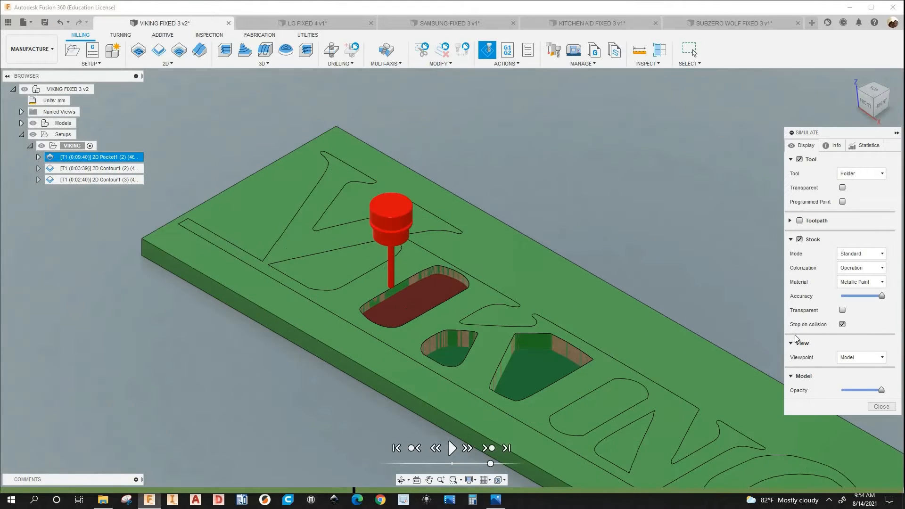
{"action": "scroll", "coordinate": [705, 330], "scroll_direction": "up", "scroll_amount": 2}
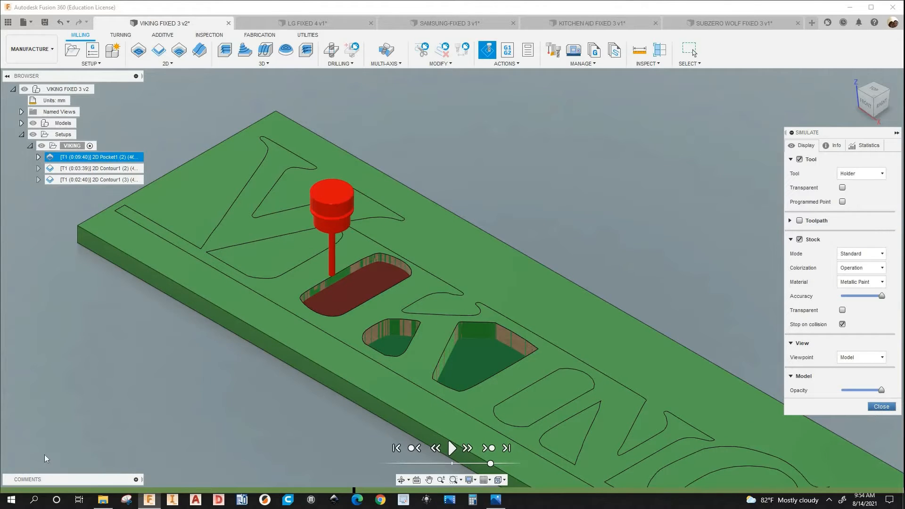
{"action": "key", "text": "Escape"}
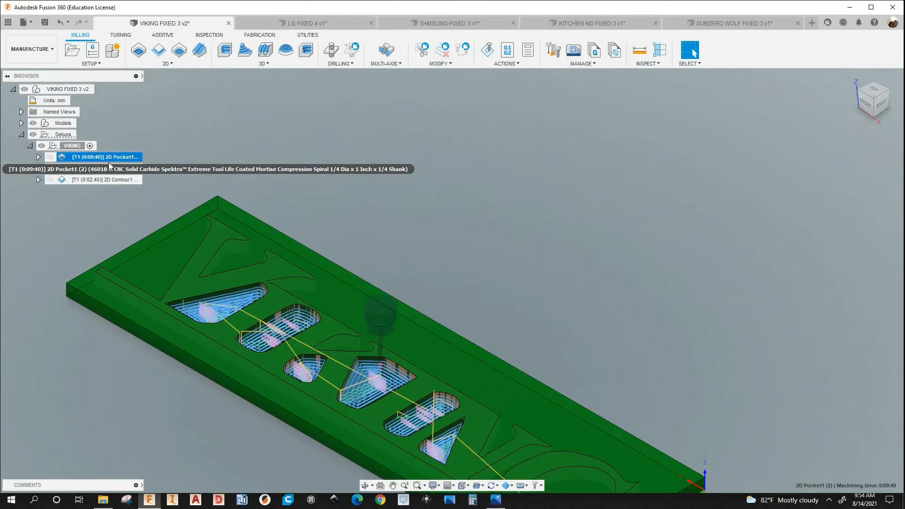
Reopen the 2D Pocket settings to check the geometry and bottom height, and leave without changes
{"action": "right_click", "coordinate": [109, 163]}
{"action": "left_click", "coordinate": [118, 166]}
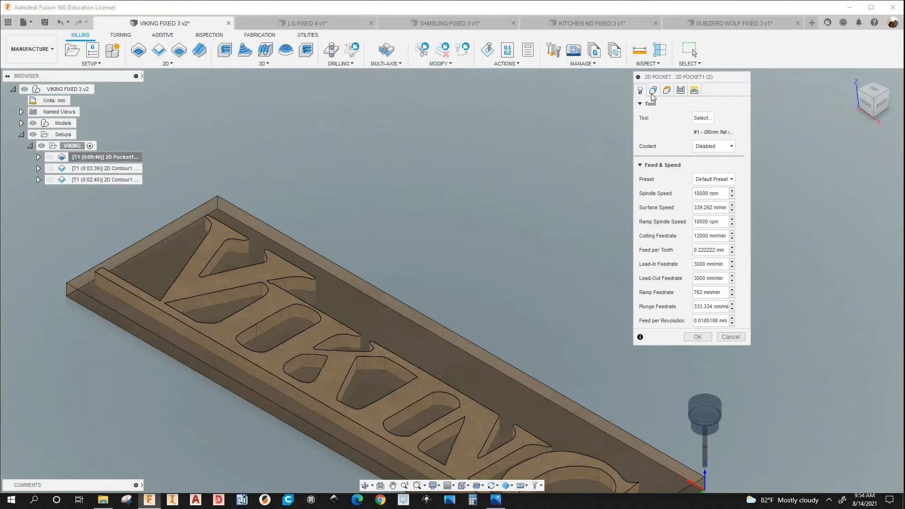
{"action": "left_click", "coordinate": [653, 91]}
{"action": "left_click", "coordinate": [667, 90]}
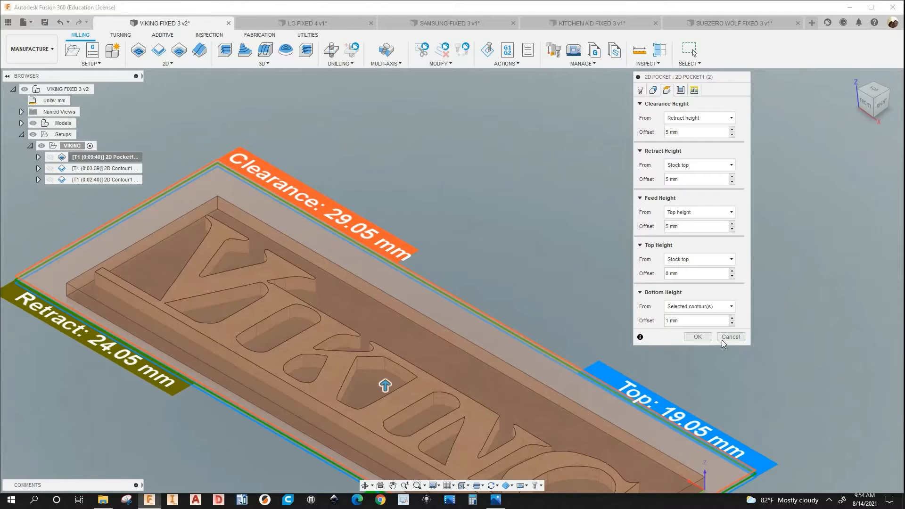
{"action": "left_click", "coordinate": [725, 338]}
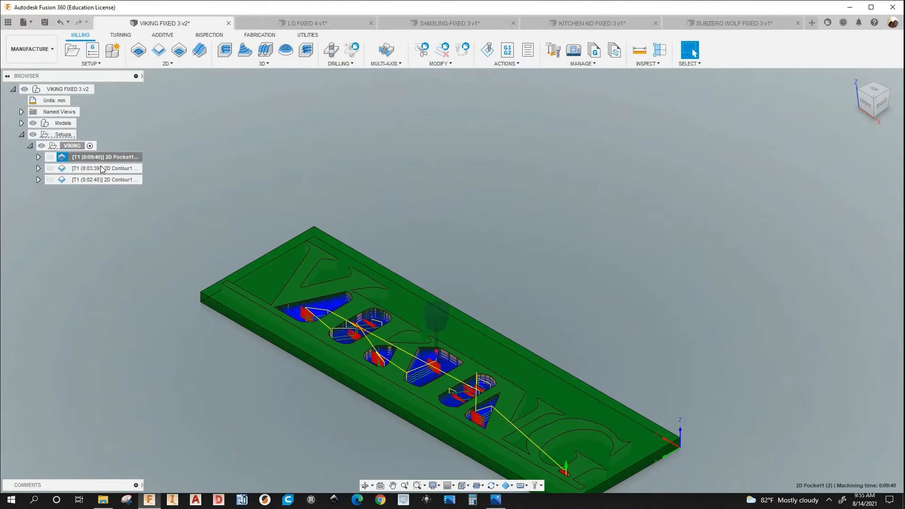
Display the toolpaths of both 2D Contour operations and open the settings of the last one
{"action": "left_click", "coordinate": [112, 170]}
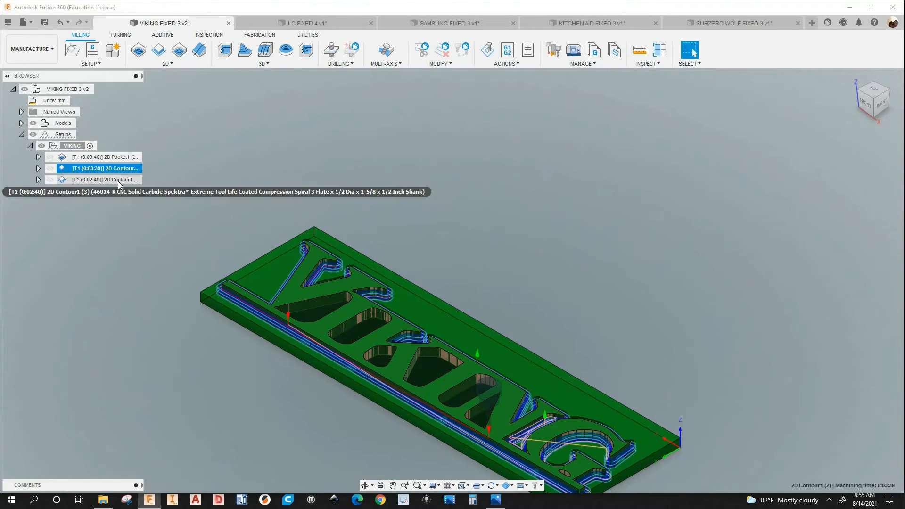
{"action": "left_click", "coordinate": [118, 181]}
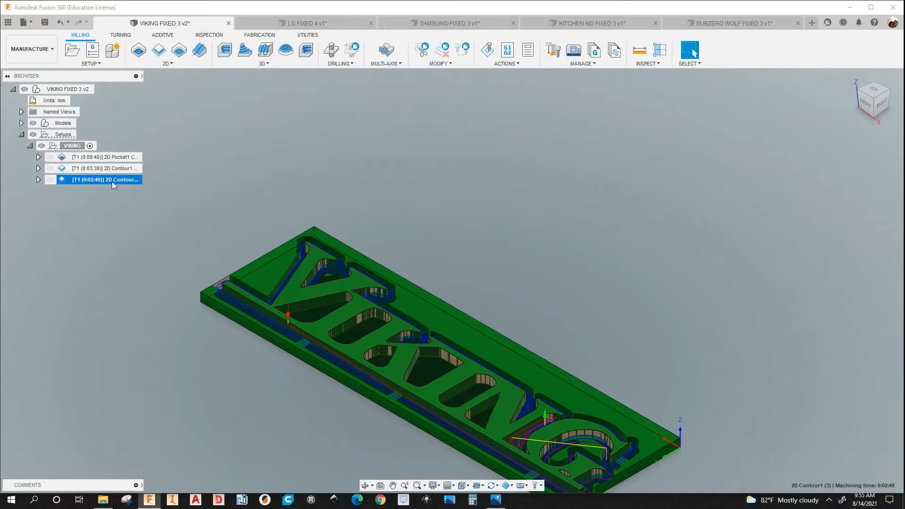
{"action": "right_click", "coordinate": [112, 182]}
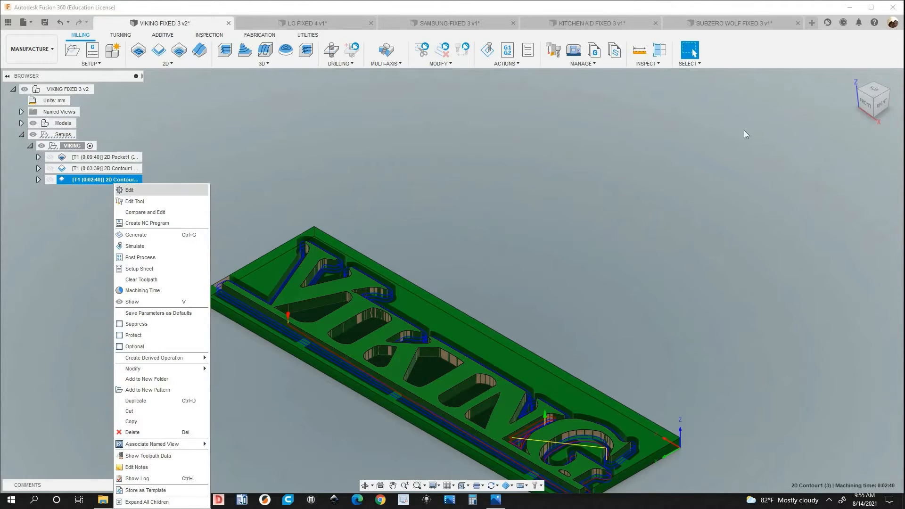
{"action": "left_click", "coordinate": [128, 191]}
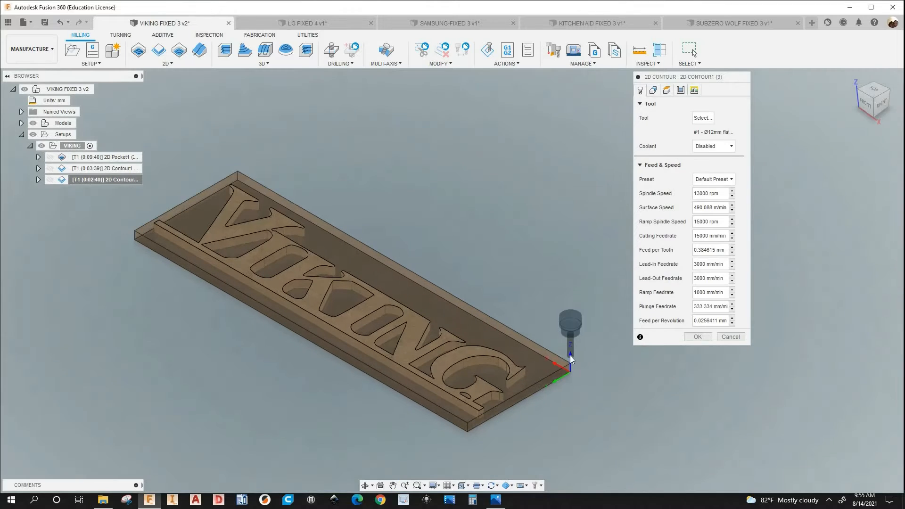
Examine the outer edges and narrow gaps of the VIKING letters in relation to the 12 mm flat tool
{"action": "scroll", "coordinate": [570, 356], "scroll_direction": "up", "scroll_amount": 5}
{"action": "scroll", "coordinate": [497, 382], "scroll_direction": "down", "scroll_amount": 5}
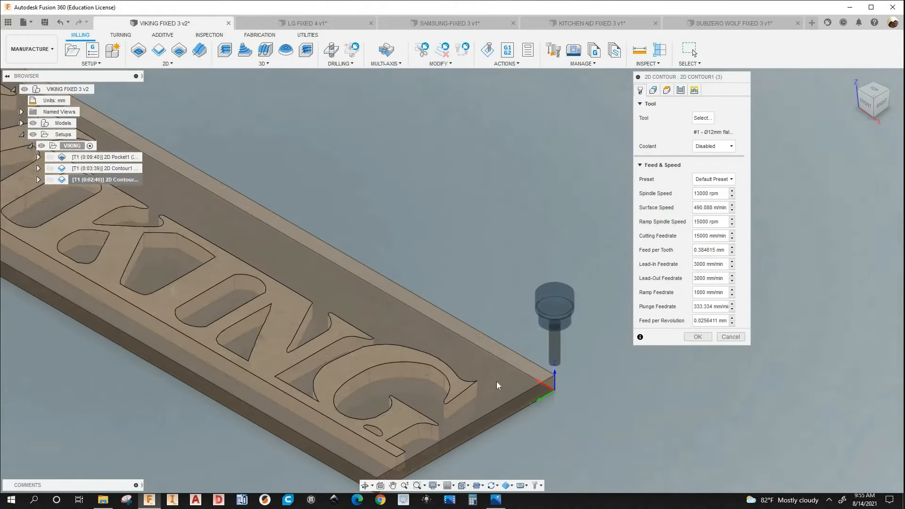
{"action": "scroll", "coordinate": [482, 378], "scroll_direction": "down", "scroll_amount": 2}
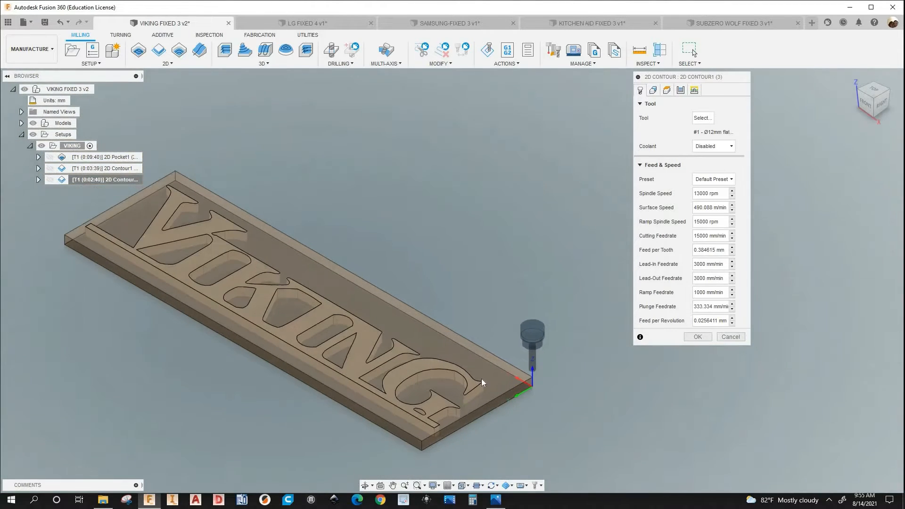
{"action": "scroll", "coordinate": [483, 393], "scroll_direction": "up", "scroll_amount": 3}
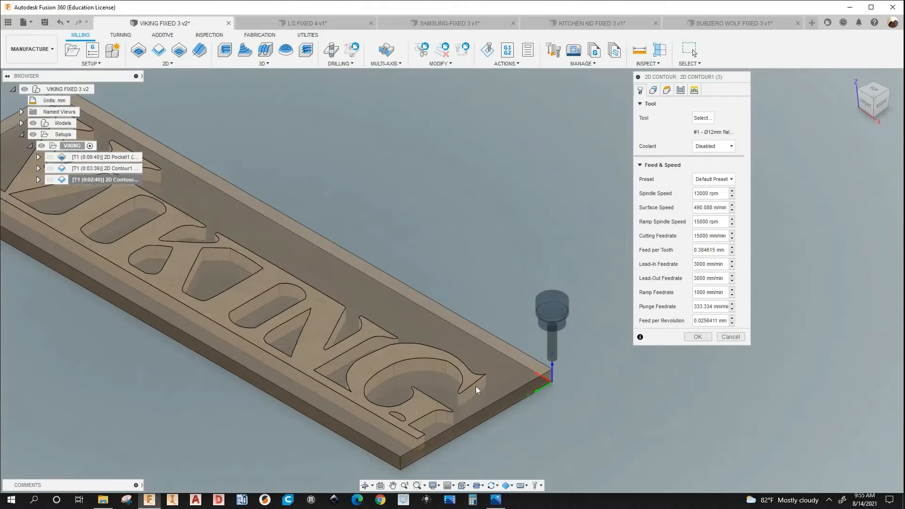
{"action": "scroll", "coordinate": [476, 387], "scroll_direction": "down", "scroll_amount": 2}
{"action": "scroll", "coordinate": [534, 352], "scroll_direction": "up", "scroll_amount": 3}
{"action": "scroll", "coordinate": [454, 393], "scroll_direction": "down", "scroll_amount": 2}
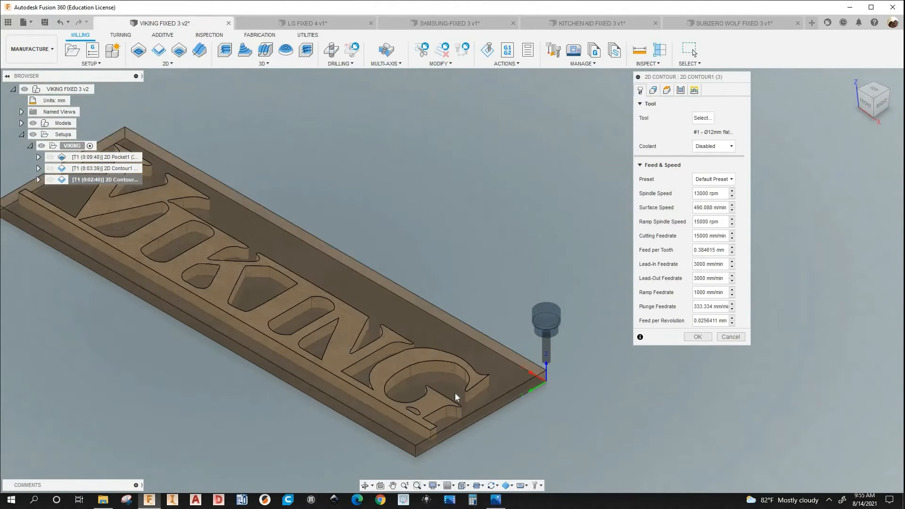
{"action": "scroll", "coordinate": [484, 390], "scroll_direction": "up", "scroll_amount": 4}
{"action": "scroll", "coordinate": [477, 370], "scroll_direction": "down", "scroll_amount": 2}
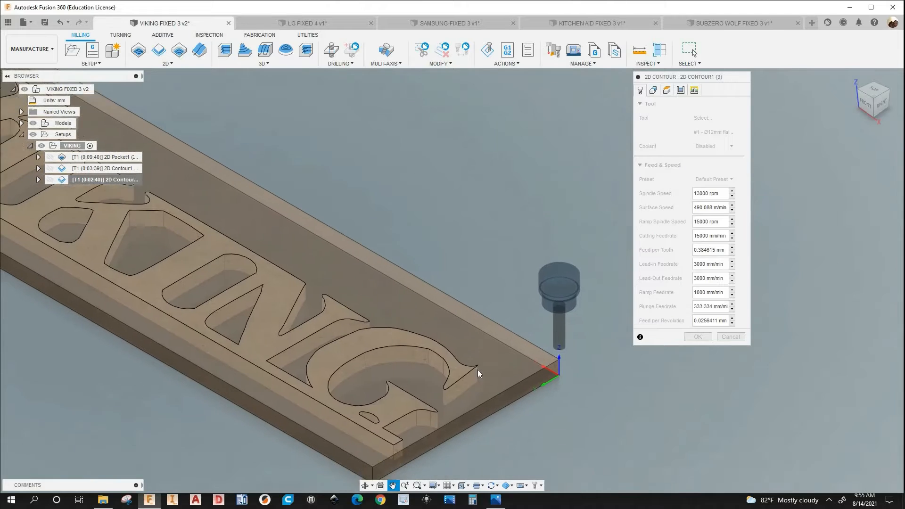
{"action": "scroll", "coordinate": [514, 361], "scroll_direction": "up", "scroll_amount": 3}
{"action": "scroll", "coordinate": [509, 360], "scroll_direction": "down", "scroll_amount": 3}
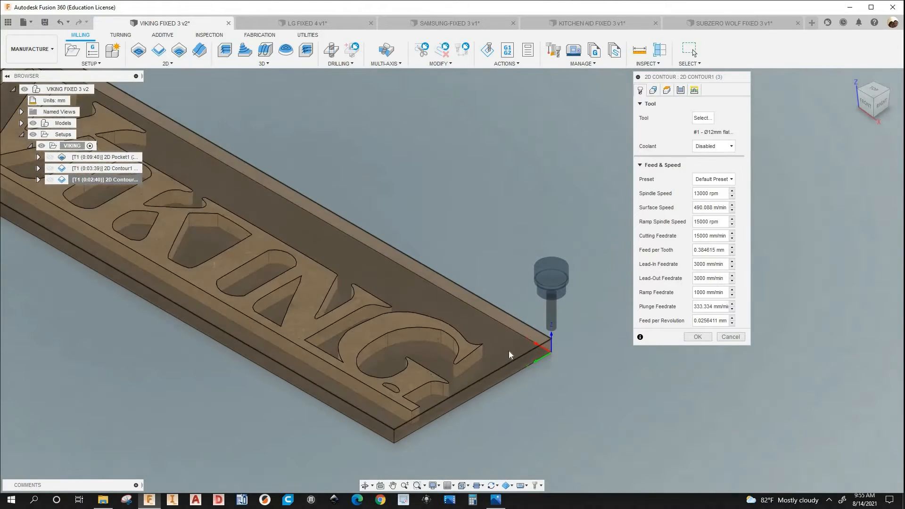
{"action": "scroll", "coordinate": [536, 359], "scroll_direction": "up", "scroll_amount": 1}
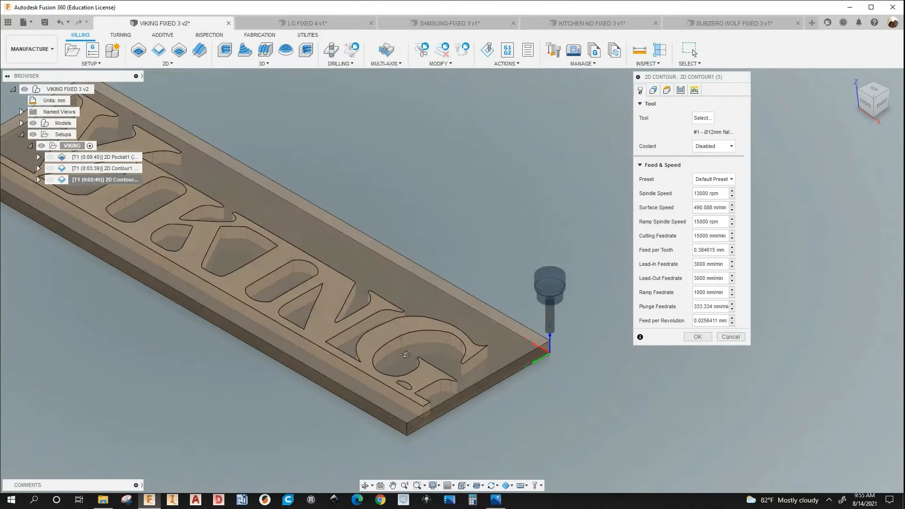
{"action": "scroll", "coordinate": [485, 372], "scroll_direction": "down", "scroll_amount": 2}
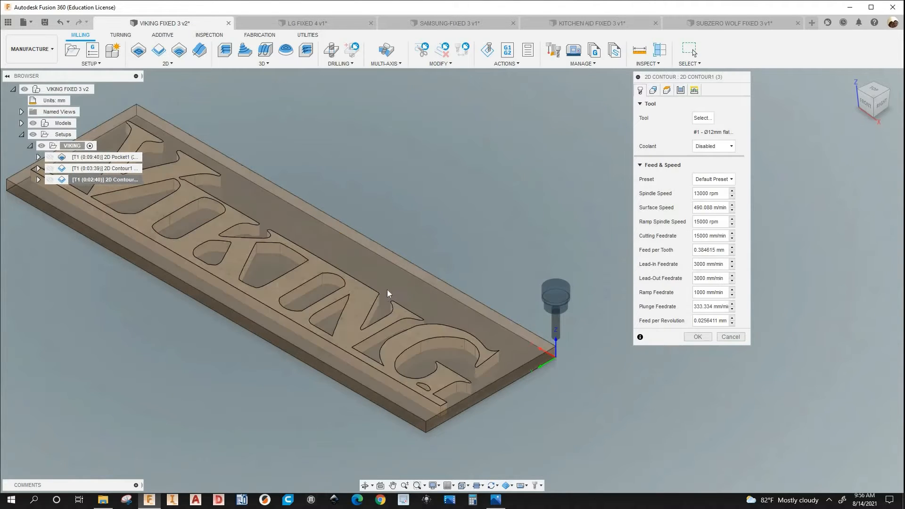
{"action": "scroll", "coordinate": [384, 292], "scroll_direction": "up", "scroll_amount": 2}
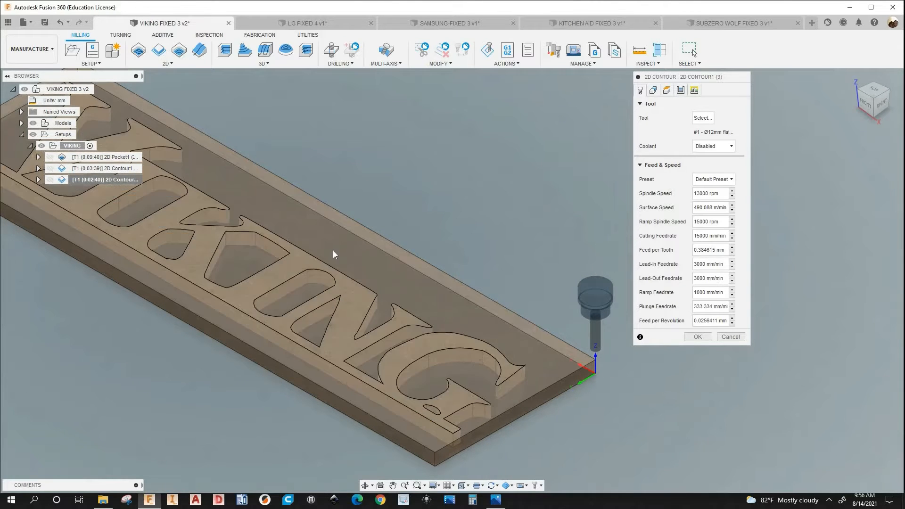
{"action": "scroll", "coordinate": [366, 305], "scroll_direction": "down", "scroll_amount": 2}
{"action": "scroll", "coordinate": [366, 304], "scroll_direction": "up", "scroll_amount": 4}
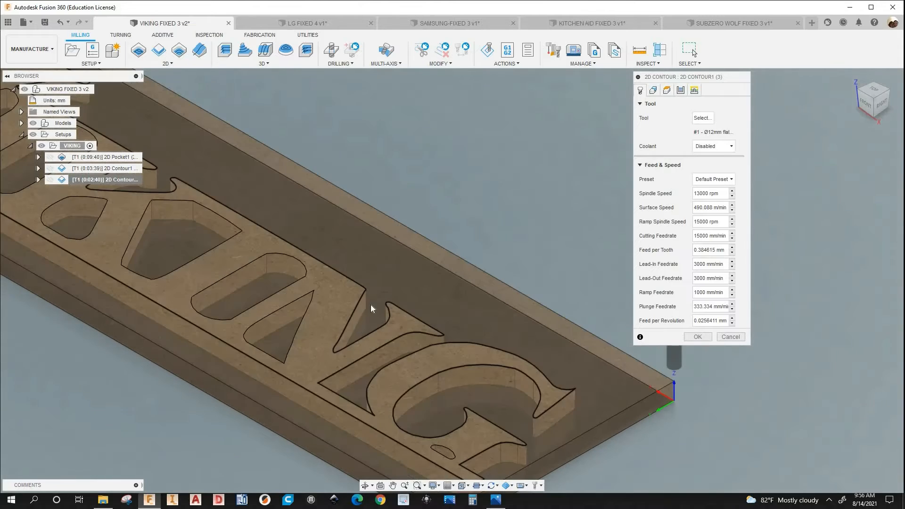
Review the sign's letter gaps and the geometry and passes settings of the open 2D Contour operation
{"action": "scroll", "coordinate": [358, 272], "scroll_direction": "down", "scroll_amount": 3}
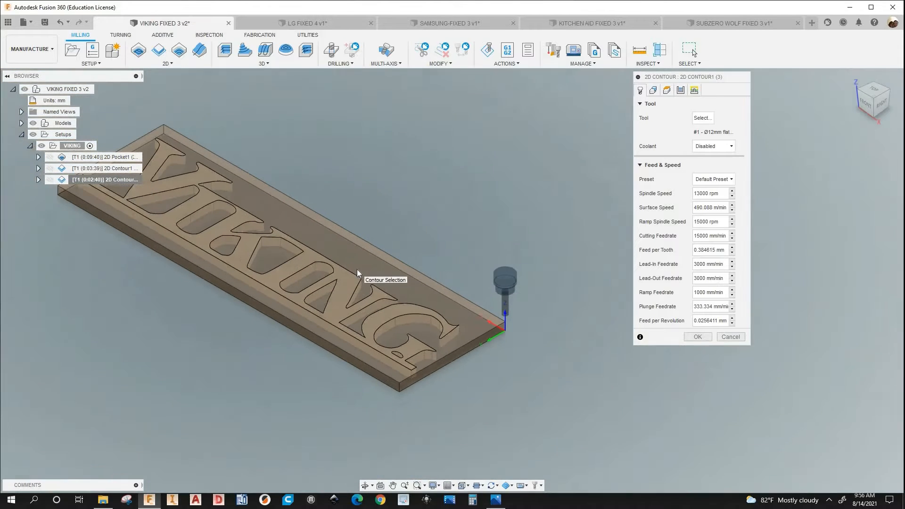
{"action": "scroll", "coordinate": [358, 274], "scroll_direction": "up", "scroll_amount": 3}
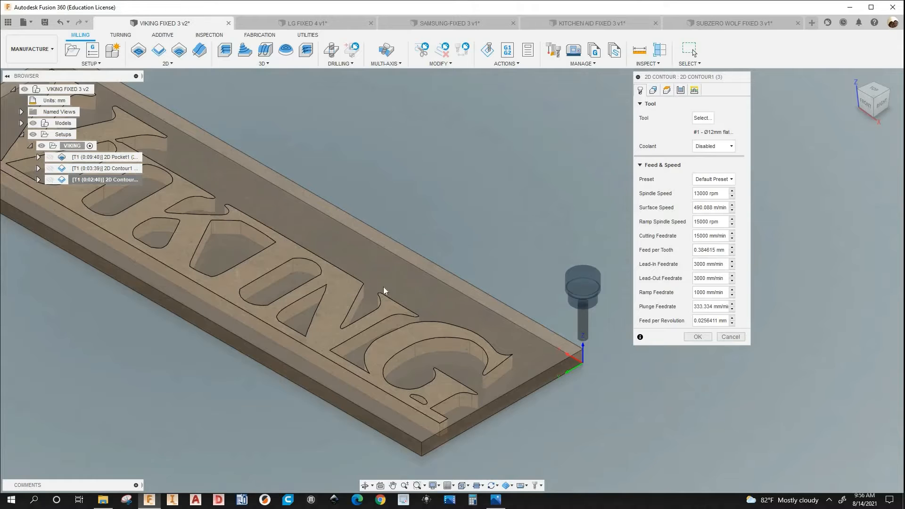
{"action": "scroll", "coordinate": [383, 287], "scroll_direction": "down", "scroll_amount": 2}
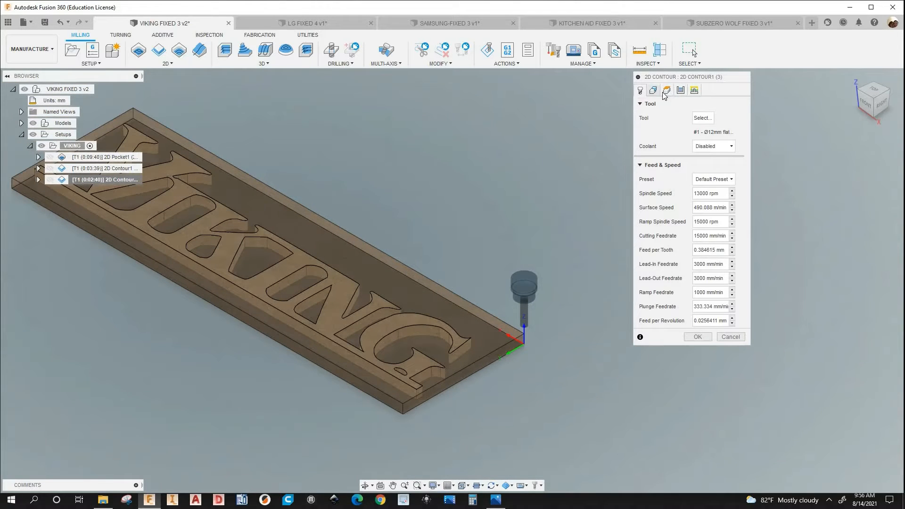
{"action": "left_click", "coordinate": [652, 91]}
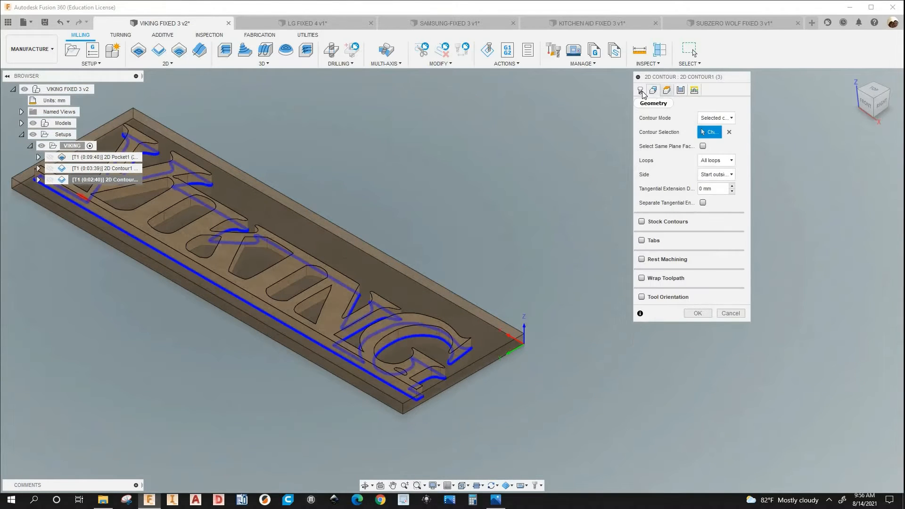
{"action": "left_click", "coordinate": [640, 90]}
{"action": "left_click", "coordinate": [681, 91]}
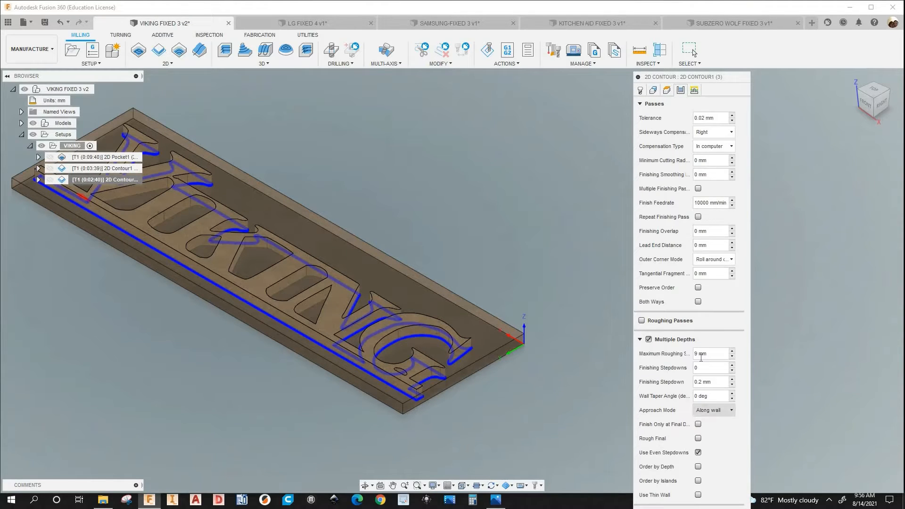
Compare the multiple depths and stock-to-leave settings with the selected letter contours, and leave the 2D Contour settings without changes
{"action": "left_click_drag", "start_coordinate": [732, 79], "coordinate": [711, 49]}
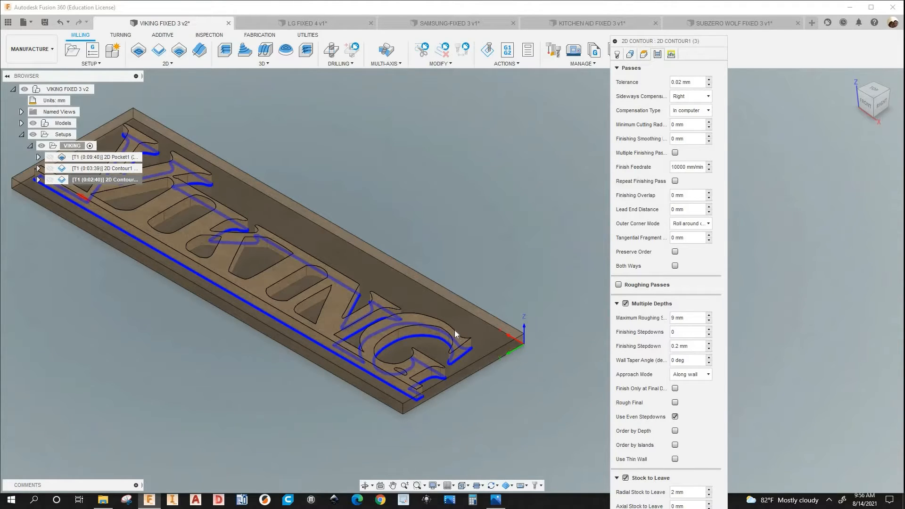
{"action": "scroll", "coordinate": [455, 334], "scroll_direction": "up", "scroll_amount": 2}
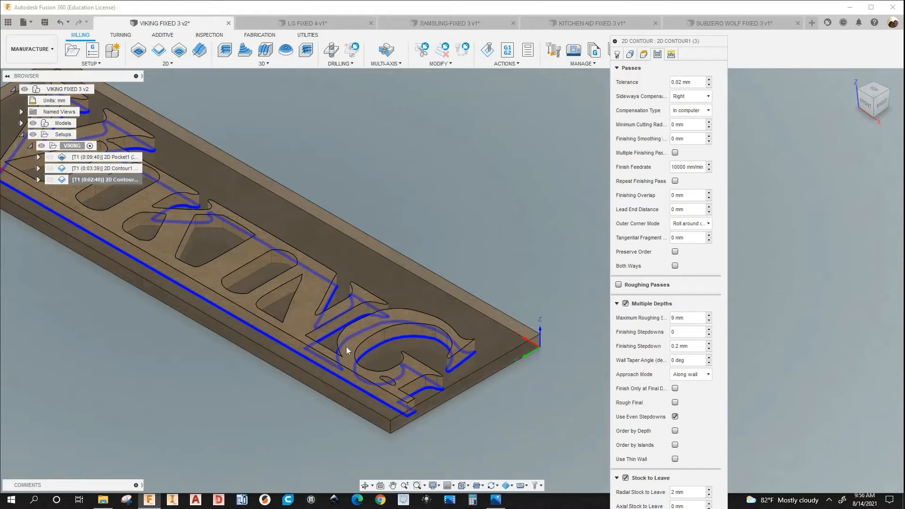
{"action": "scroll", "coordinate": [222, 272], "scroll_direction": "down", "scroll_amount": 2}
{"action": "scroll", "coordinate": [222, 272], "scroll_direction": "down", "scroll_amount": 2}
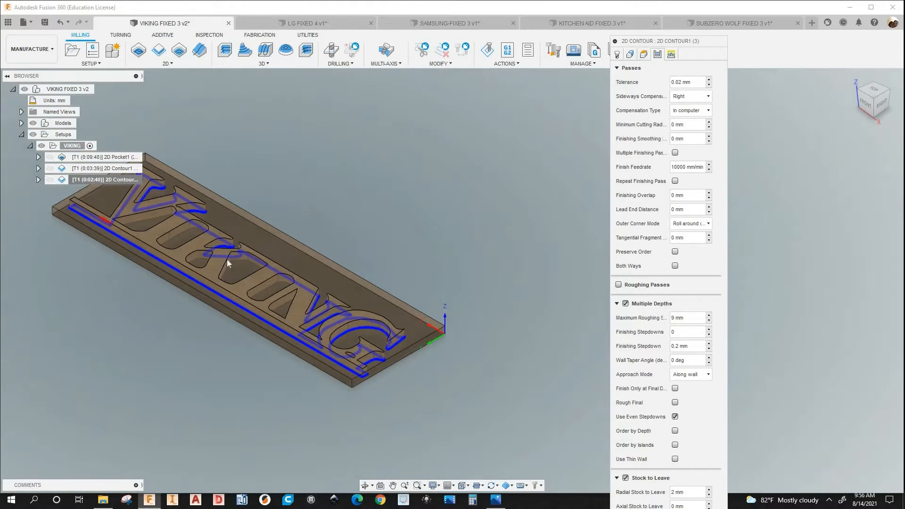
{"action": "scroll", "coordinate": [170, 214], "scroll_direction": "up", "scroll_amount": 2}
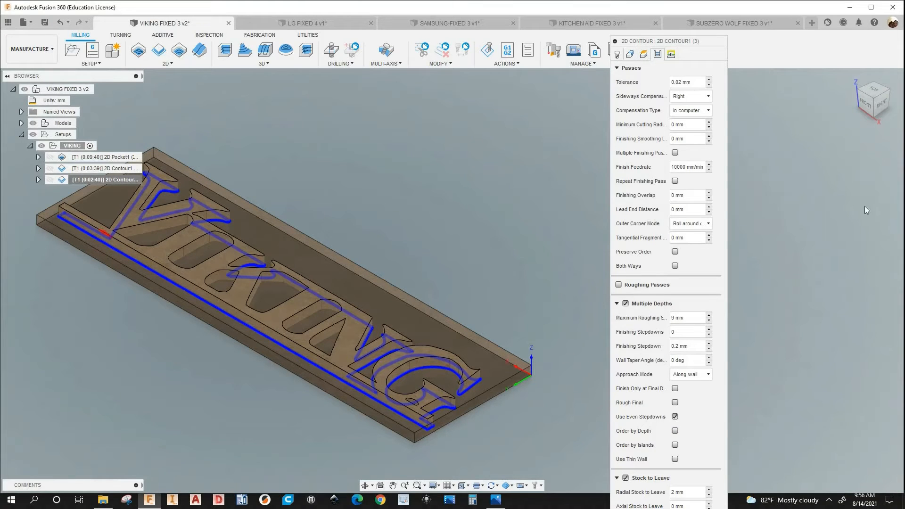
{"action": "key", "text": "Escape"}
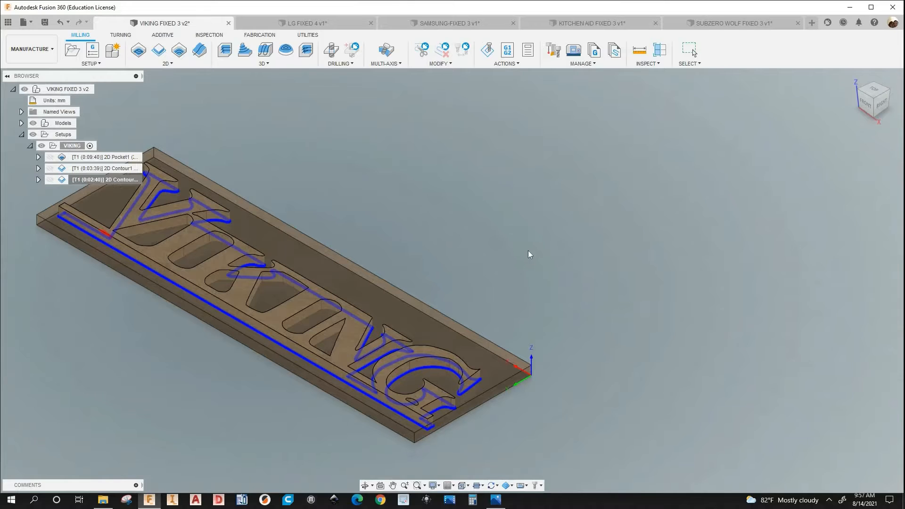
Simulate the last 2D Contour operation and follow the cut around the VIKING letters from the top view
{"action": "left_click", "coordinate": [368, 249]}
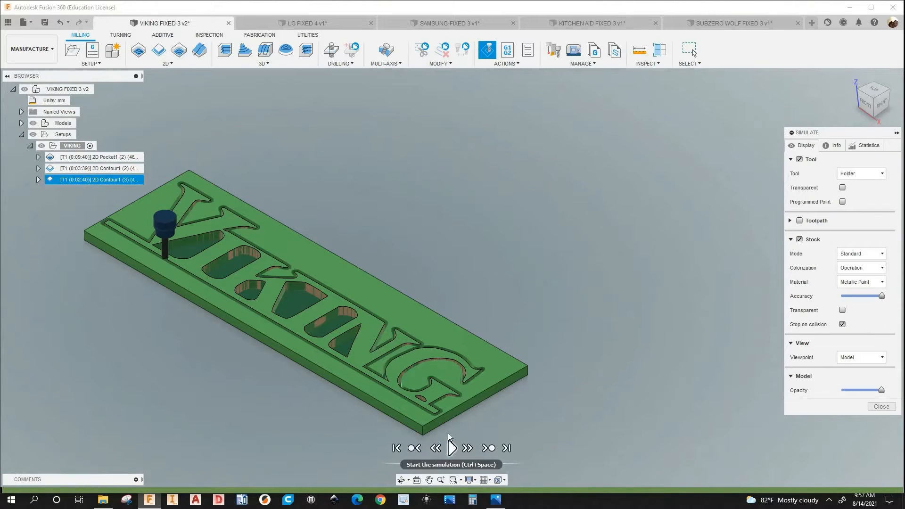
{"action": "left_click", "coordinate": [451, 448]}
{"action": "scroll", "coordinate": [451, 448], "scroll_direction": "up", "scroll_amount": 3}
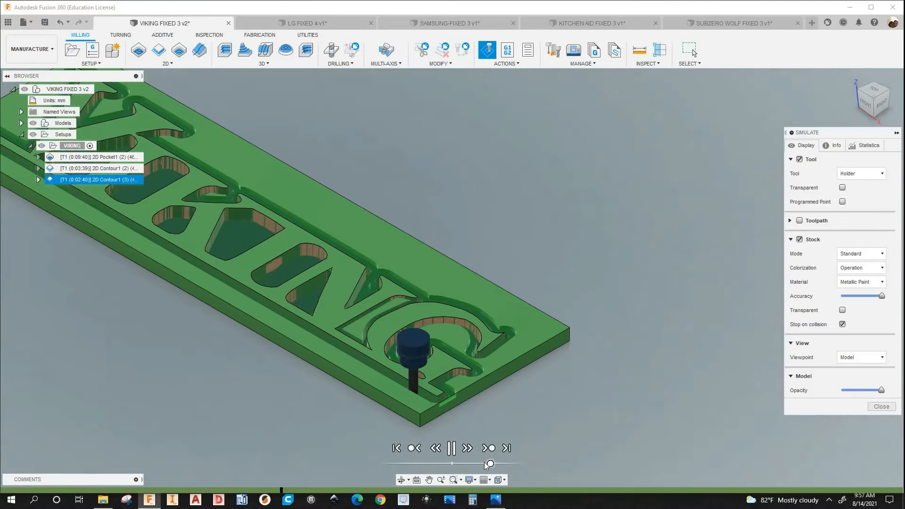
{"action": "scroll", "coordinate": [801, 111], "scroll_direction": "down", "scroll_amount": 3}
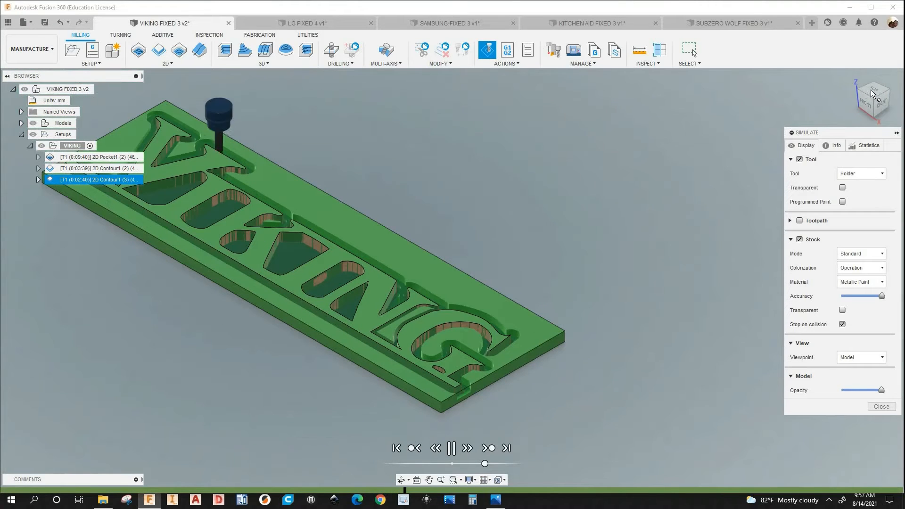
{"action": "left_click", "coordinate": [871, 89]}
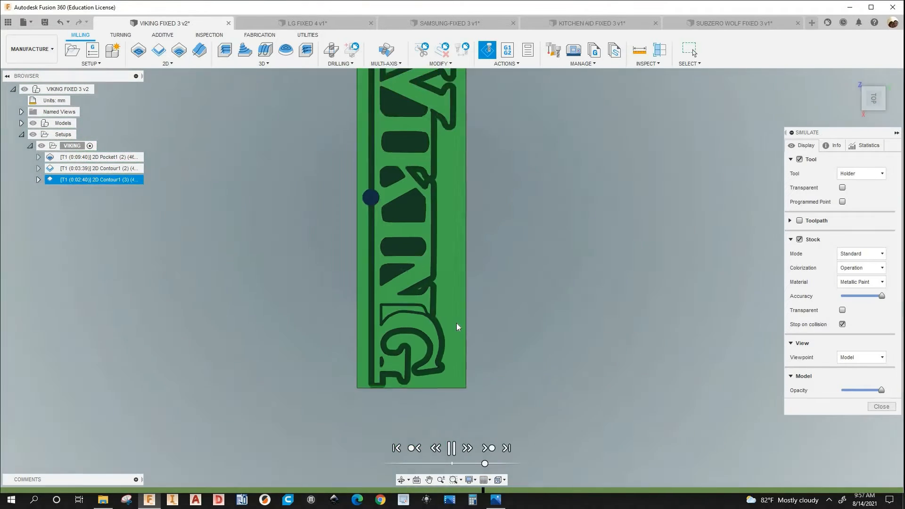
{"action": "scroll", "coordinate": [456, 324], "scroll_direction": "up", "scroll_amount": 2}
{"action": "scroll", "coordinate": [439, 314], "scroll_direction": "up", "scroll_amount": 3}
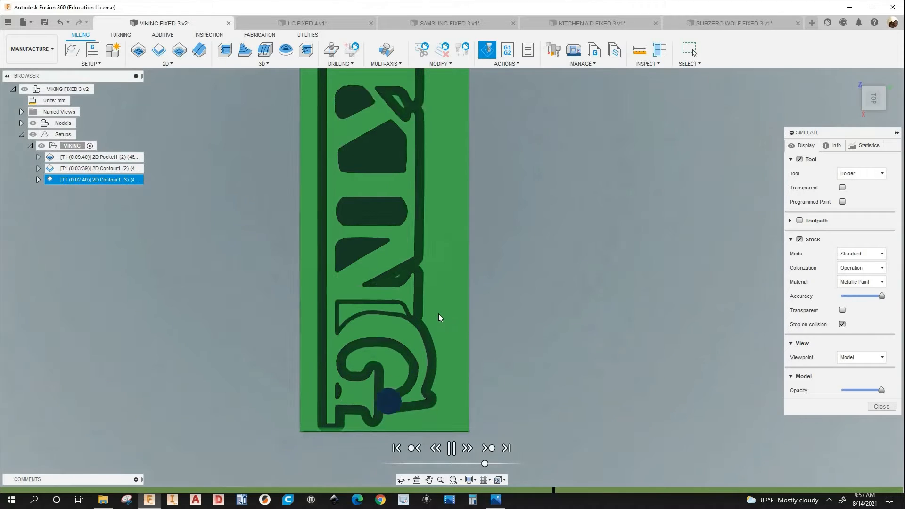
{"action": "scroll", "coordinate": [438, 314], "scroll_direction": "up", "scroll_amount": 3}
{"action": "scroll", "coordinate": [434, 310], "scroll_direction": "down", "scroll_amount": 3}
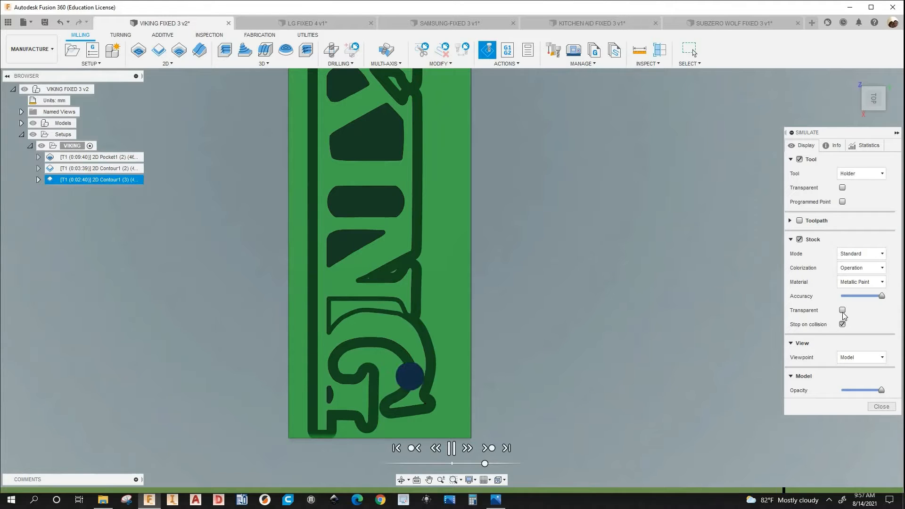
Make the simulated stock transparent and replay the contour cut at a slower playback speed
{"action": "left_click", "coordinate": [843, 310]}
{"action": "scroll", "coordinate": [406, 249], "scroll_direction": "up", "scroll_amount": 5}
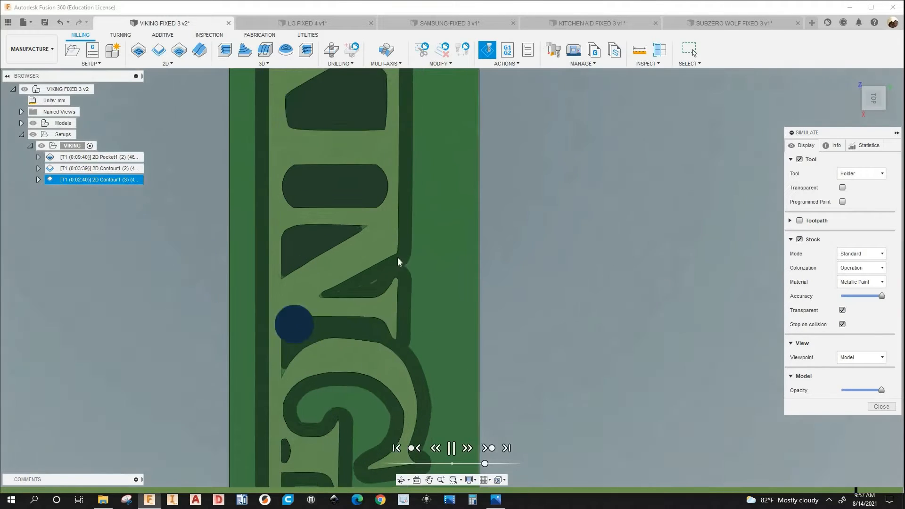
{"action": "left_click", "coordinate": [483, 464]}
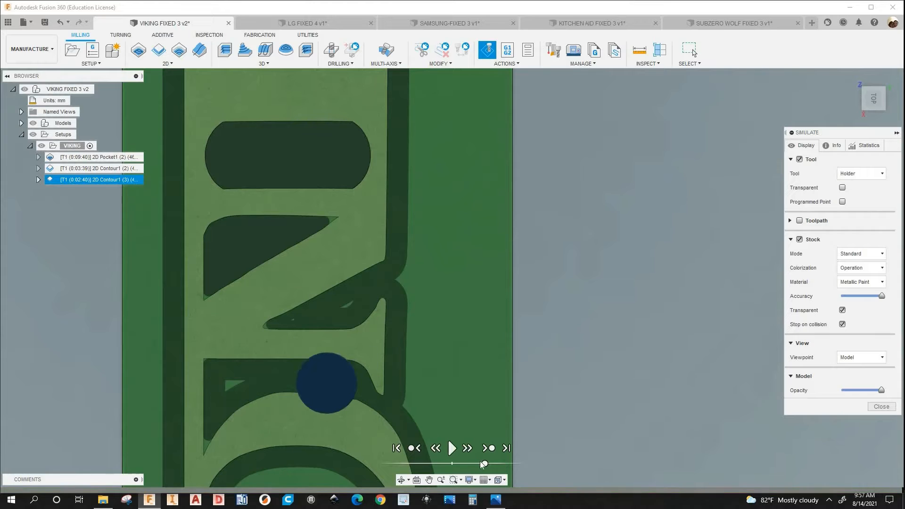
{"action": "left_click", "coordinate": [453, 451]}
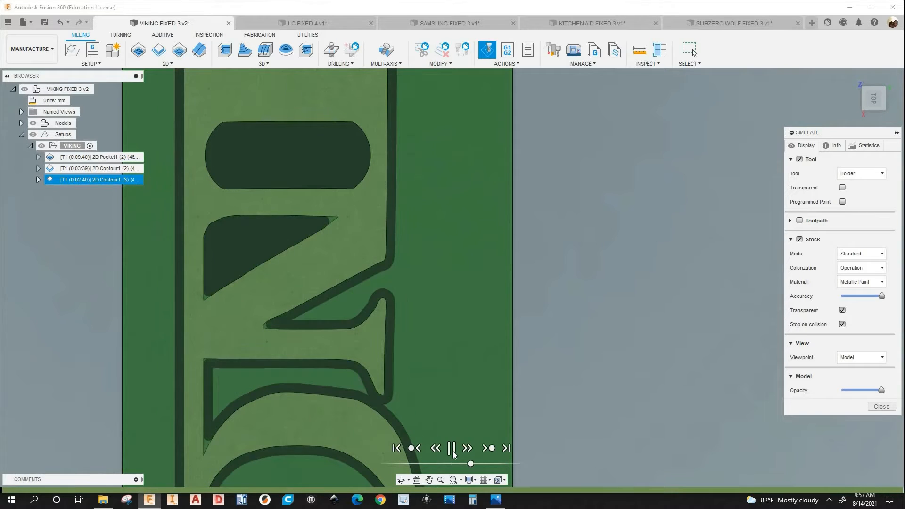
Examine the contour groove along the outer edge of the letter N up close and exit the simulation
{"action": "scroll", "coordinate": [389, 222], "scroll_direction": "up", "scroll_amount": 2}
{"action": "scroll", "coordinate": [391, 225], "scroll_direction": "down", "scroll_amount": 5}
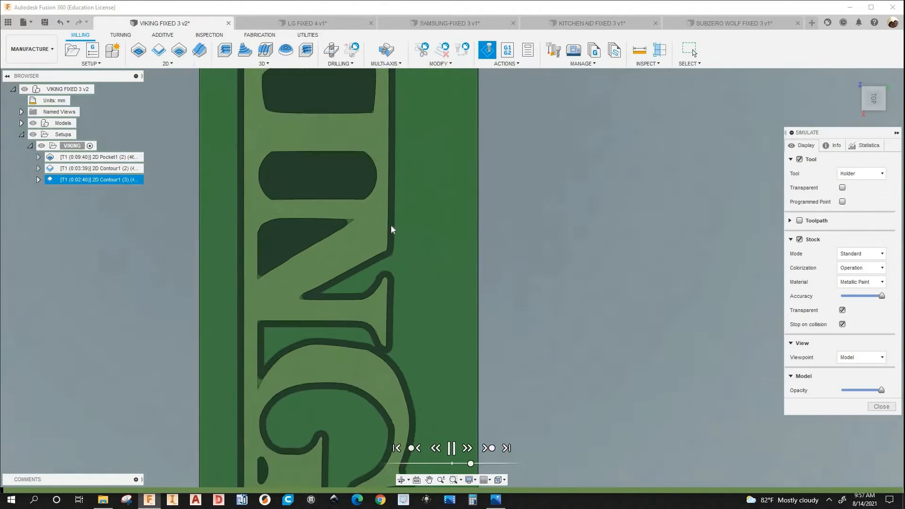
{"action": "scroll", "coordinate": [391, 227], "scroll_direction": "up", "scroll_amount": 3}
{"action": "scroll", "coordinate": [389, 229], "scroll_direction": "up", "scroll_amount": 3}
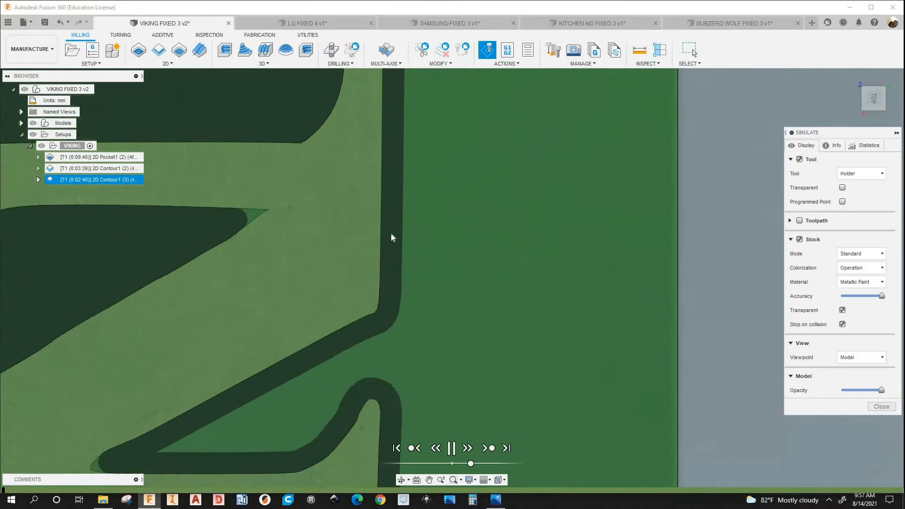
{"action": "scroll", "coordinate": [392, 228], "scroll_direction": "down", "scroll_amount": 3}
{"action": "scroll", "coordinate": [400, 227], "scroll_direction": "down", "scroll_amount": 2}
{"action": "scroll", "coordinate": [392, 231], "scroll_direction": "up", "scroll_amount": 5}
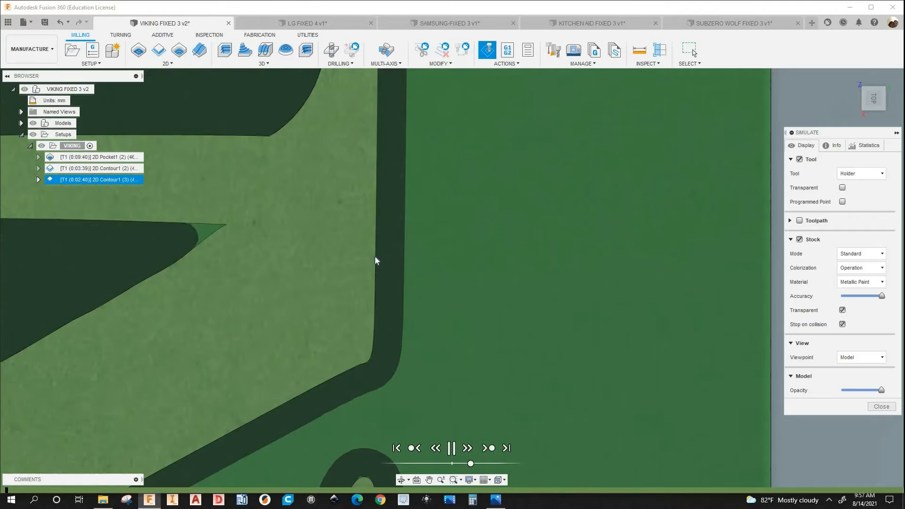
{"action": "scroll", "coordinate": [382, 252], "scroll_direction": "down", "scroll_amount": 4}
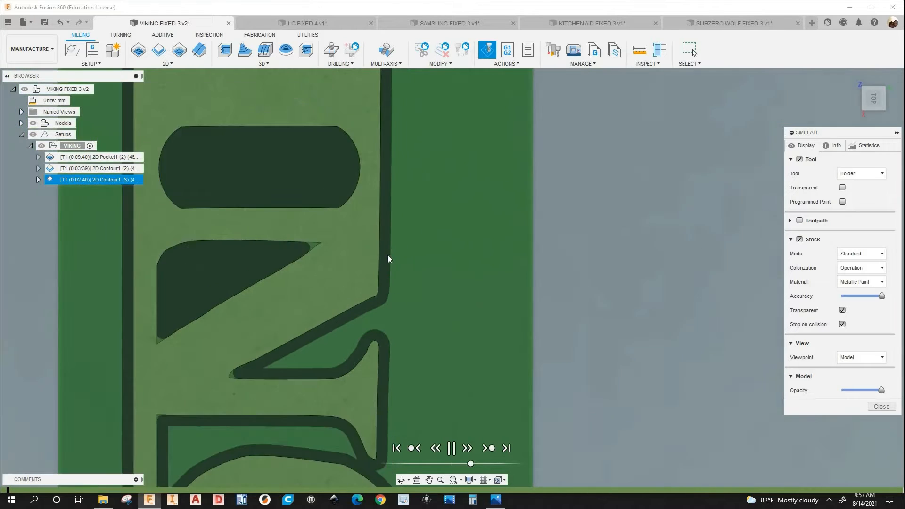
{"action": "scroll", "coordinate": [383, 257], "scroll_direction": "down", "scroll_amount": 1}
{"action": "scroll", "coordinate": [380, 253], "scroll_direction": "up", "scroll_amount": 2}
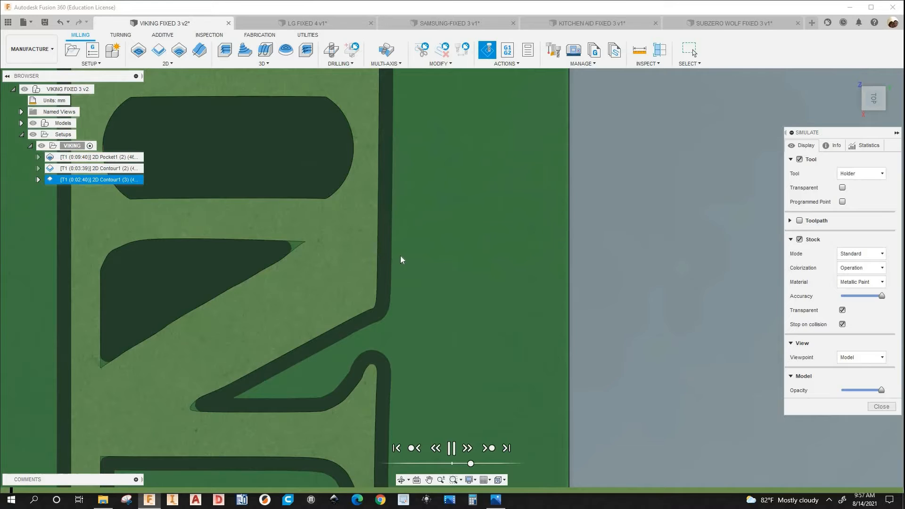
{"action": "scroll", "coordinate": [400, 257], "scroll_direction": "down", "scroll_amount": 3}
{"action": "scroll", "coordinate": [375, 310], "scroll_direction": "down", "scroll_amount": 2}
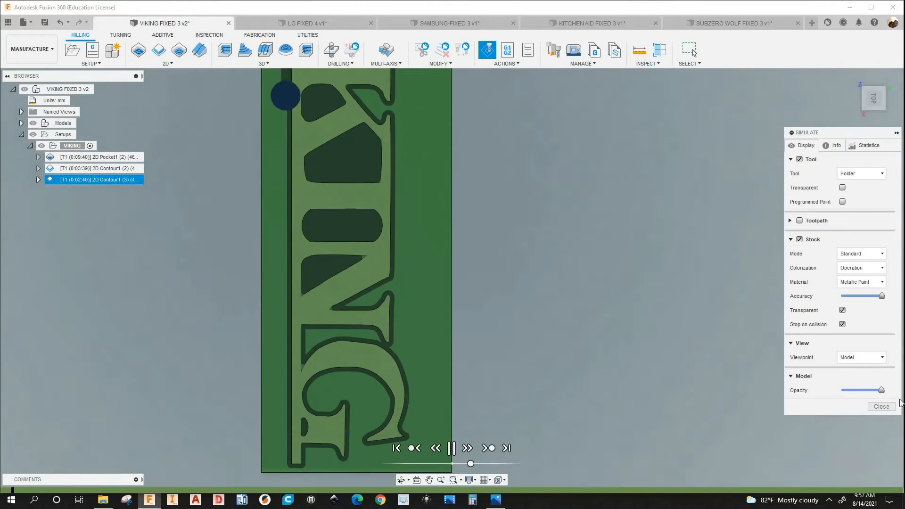
{"action": "key", "text": "Escape"}
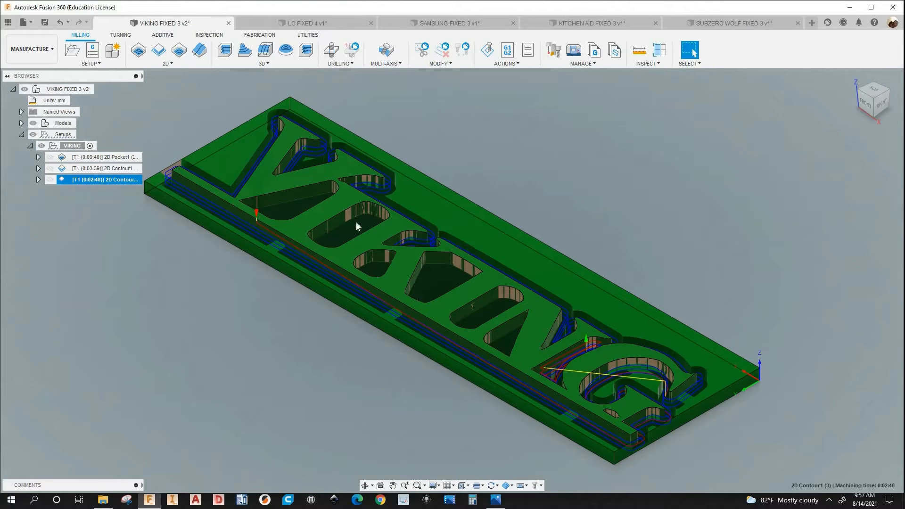
Switch to the LG FIXED 4 design, display Sketch1 to inspect the original logo outlines, and hide it again
{"action": "left_click", "coordinate": [307, 23]}
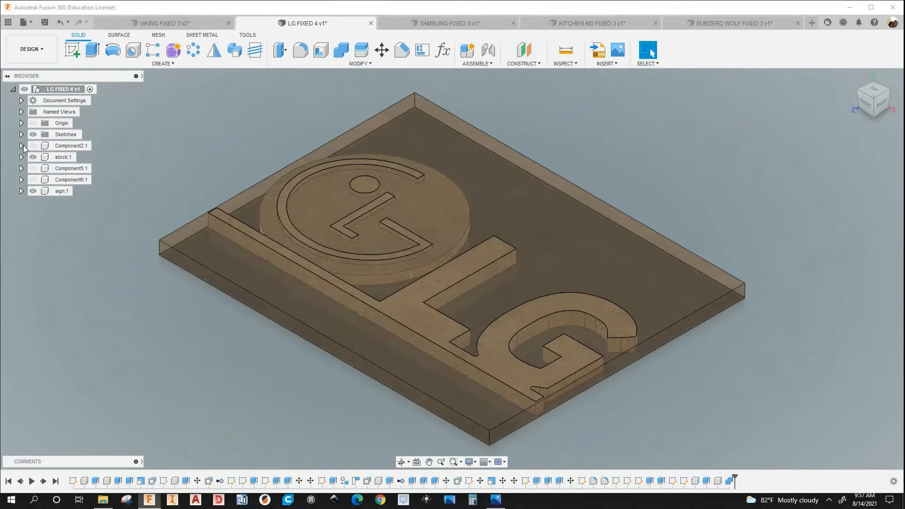
{"action": "left_click", "coordinate": [21, 145]}
{"action": "left_click", "coordinate": [20, 135]}
{"action": "left_click", "coordinate": [39, 147]}
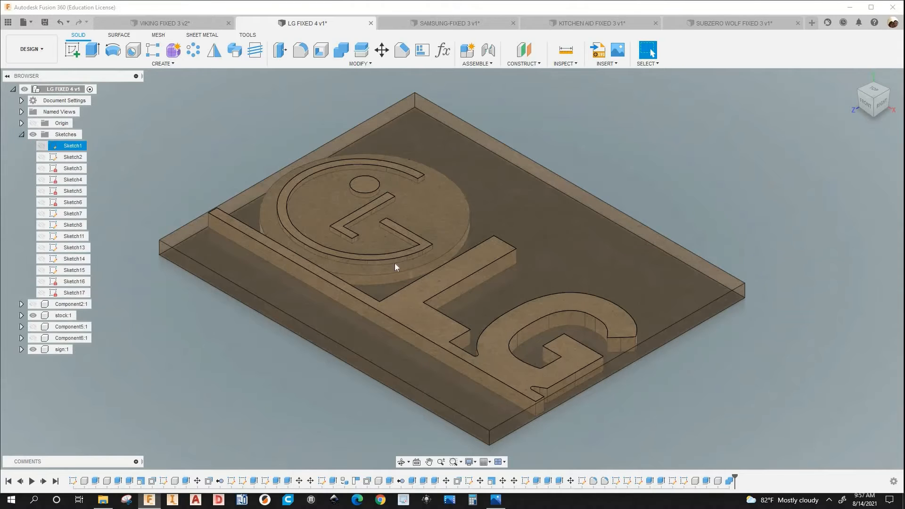
{"action": "mouse_move", "coordinate": [411, 214]}
{"action": "middle_mouse_down", "text": "shift"}
{"action": "mouse_move", "coordinate": [392, 236]}
{"action": "mouse_move", "coordinate": [360, 230]}
{"action": "middle_mouse_up", "text": "shift"}
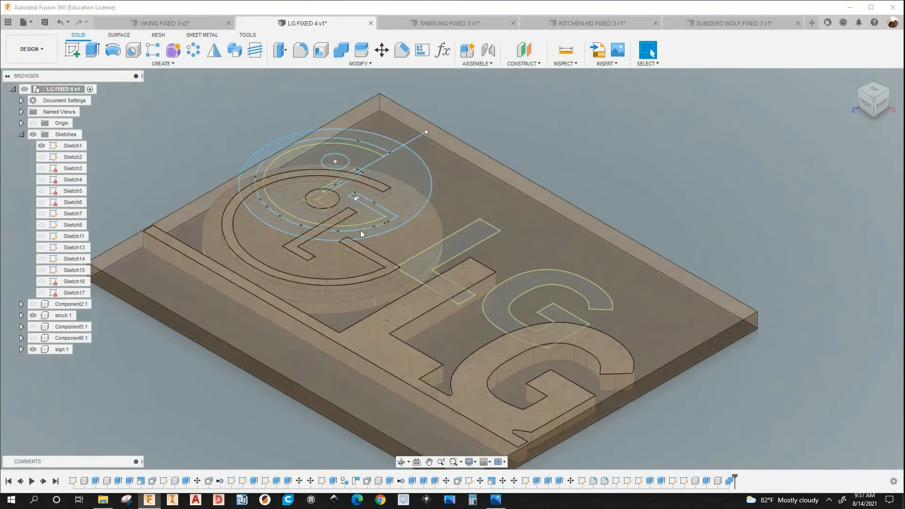
{"action": "scroll", "coordinate": [542, 255], "scroll_direction": "down", "scroll_amount": 3}
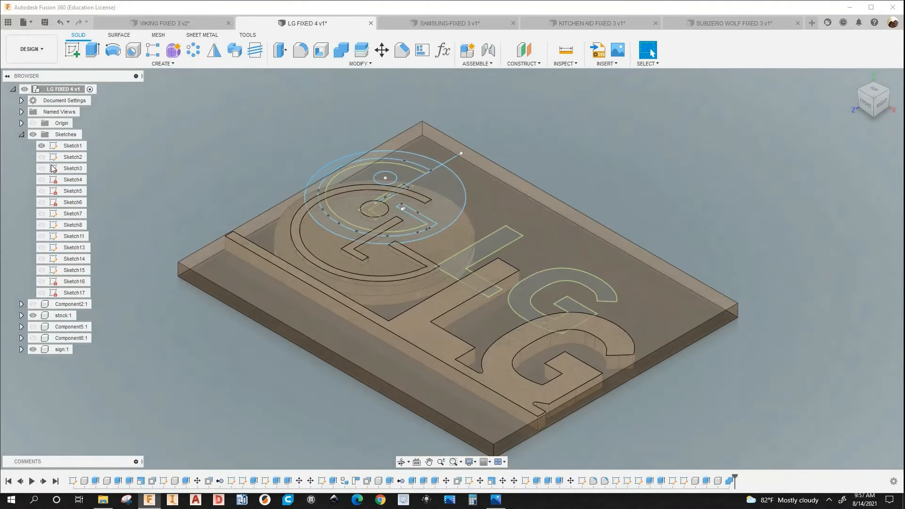
{"action": "left_click", "coordinate": [41, 146]}
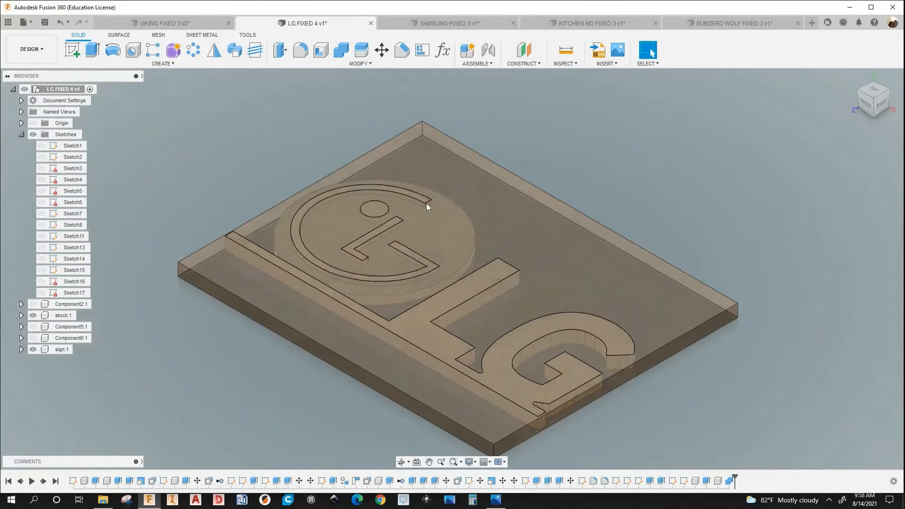
Collapse the sketch list and examine the raised details of the round LG emblem up close
{"action": "scroll", "coordinate": [426, 203], "scroll_direction": "up", "scroll_amount": 5}
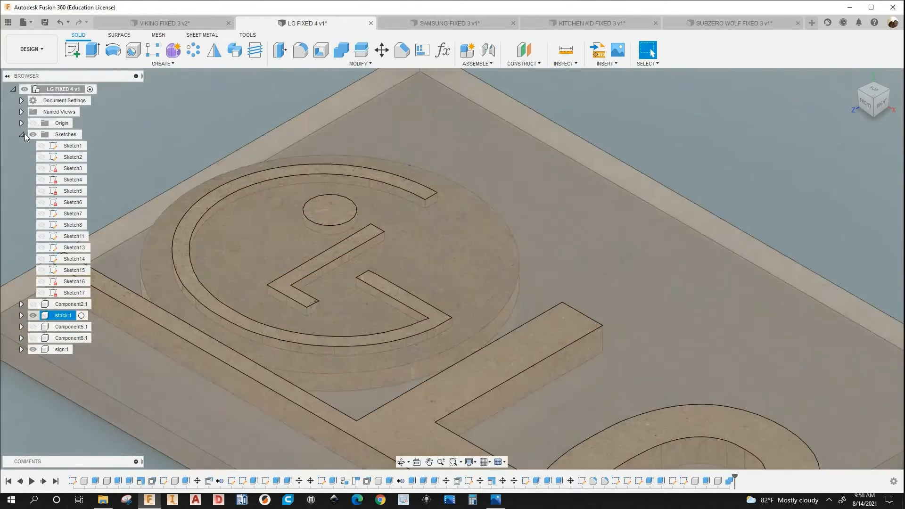
{"action": "left_click", "coordinate": [24, 133]}
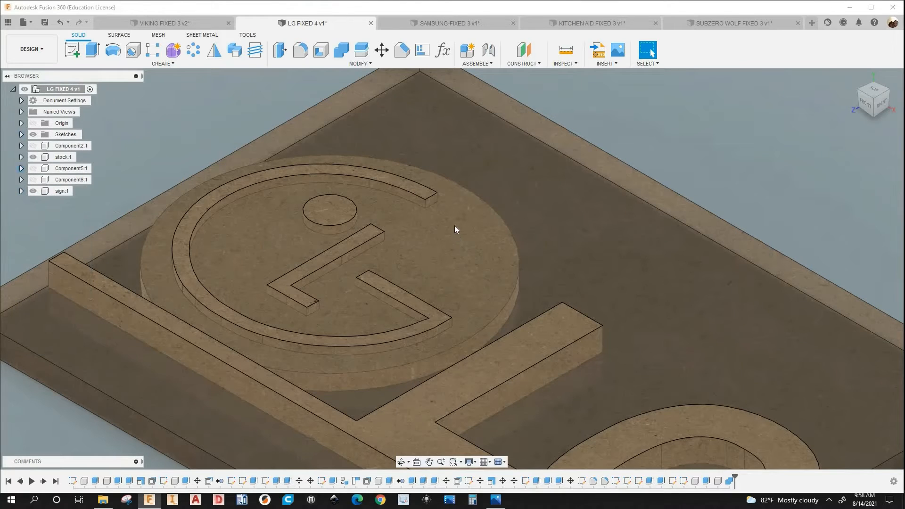
{"action": "scroll", "coordinate": [438, 209], "scroll_direction": "down", "scroll_amount": 3}
{"action": "scroll", "coordinate": [437, 215], "scroll_direction": "up", "scroll_amount": 5}
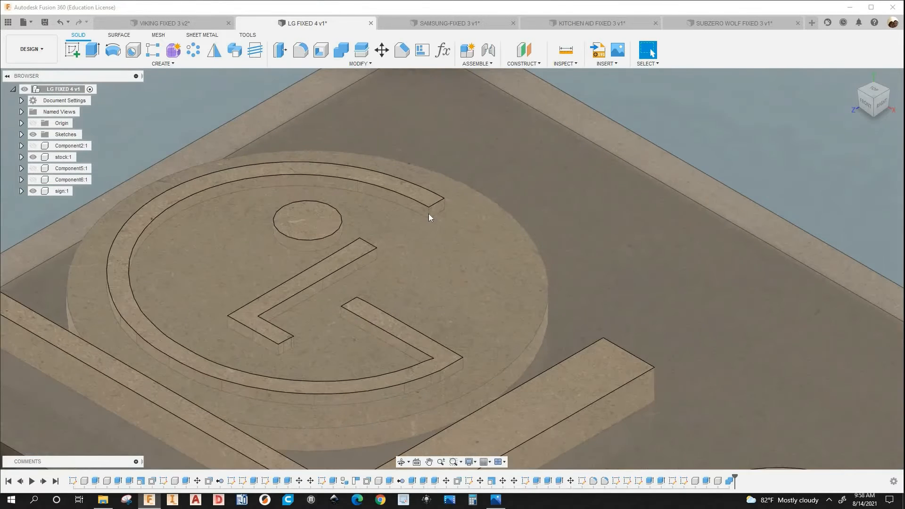
{"action": "scroll", "coordinate": [429, 211], "scroll_direction": "up", "scroll_amount": 2}
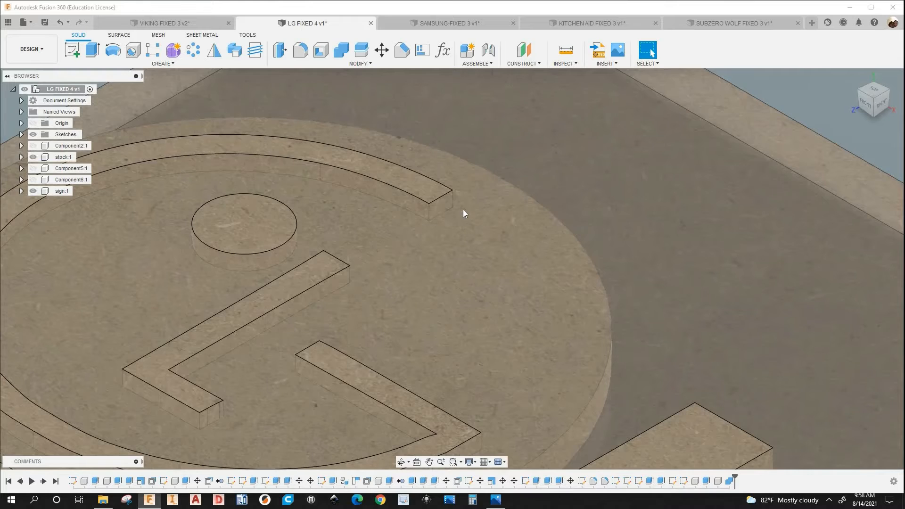
Hide the stock component and measure the height of the raised arc's end edge on the round LG emblem
{"action": "scroll", "coordinate": [450, 211], "scroll_direction": "down", "scroll_amount": 5}
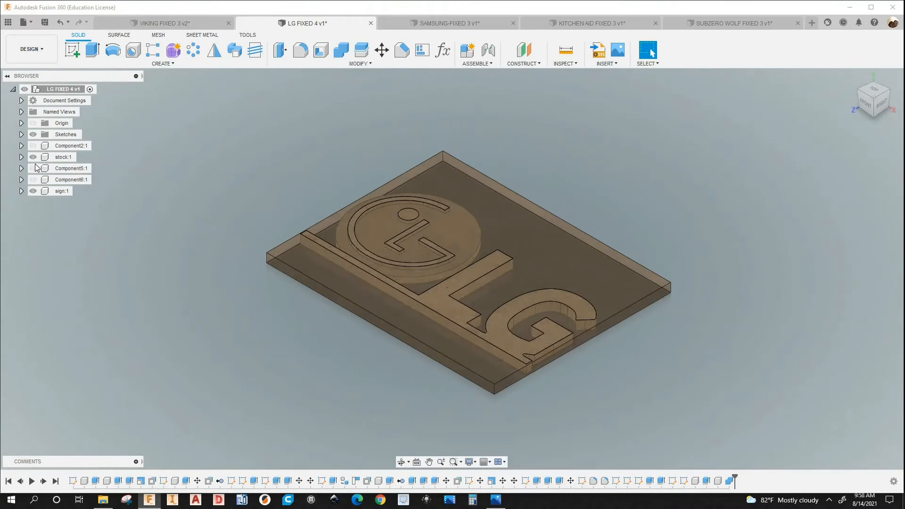
{"action": "left_click", "coordinate": [33, 157]}
{"action": "scroll", "coordinate": [466, 218], "scroll_direction": "up", "scroll_amount": 3}
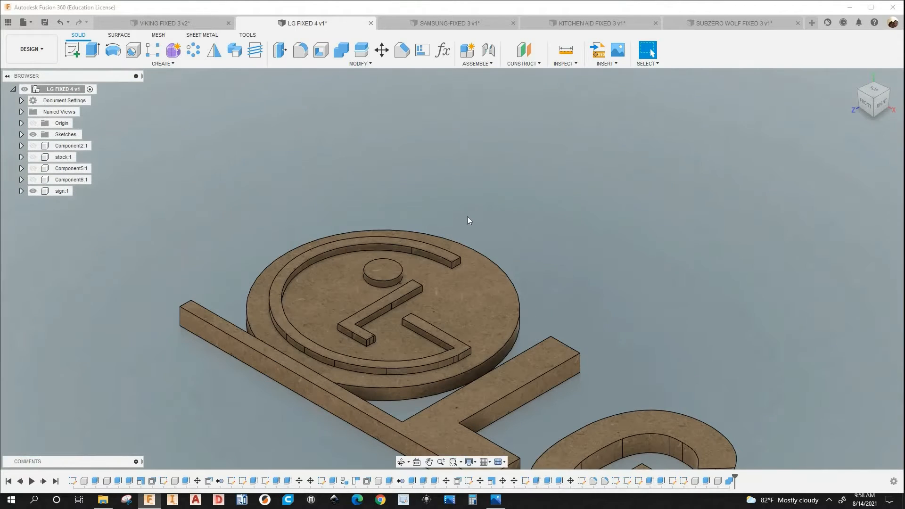
{"action": "key", "text": "i"}
{"action": "scroll", "coordinate": [446, 281], "scroll_direction": "up", "scroll_amount": 6}
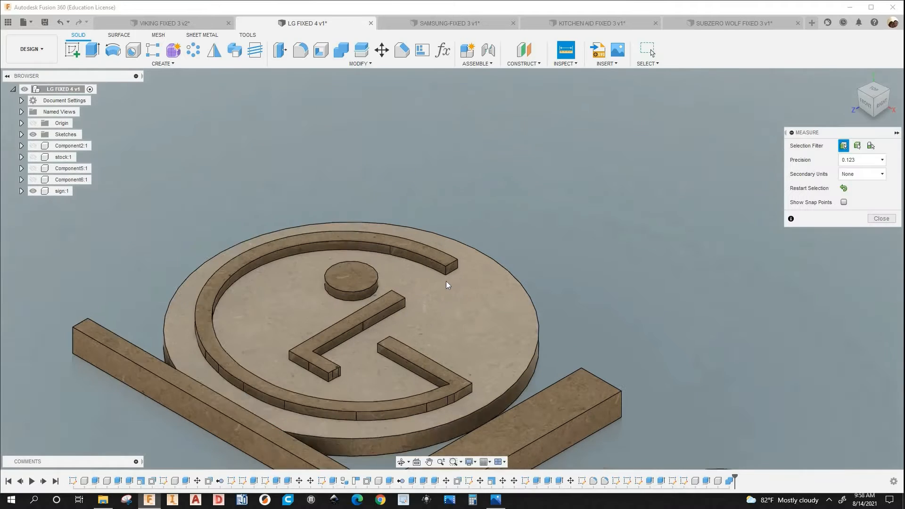
{"action": "scroll", "coordinate": [414, 286], "scroll_direction": "up", "scroll_amount": 3}
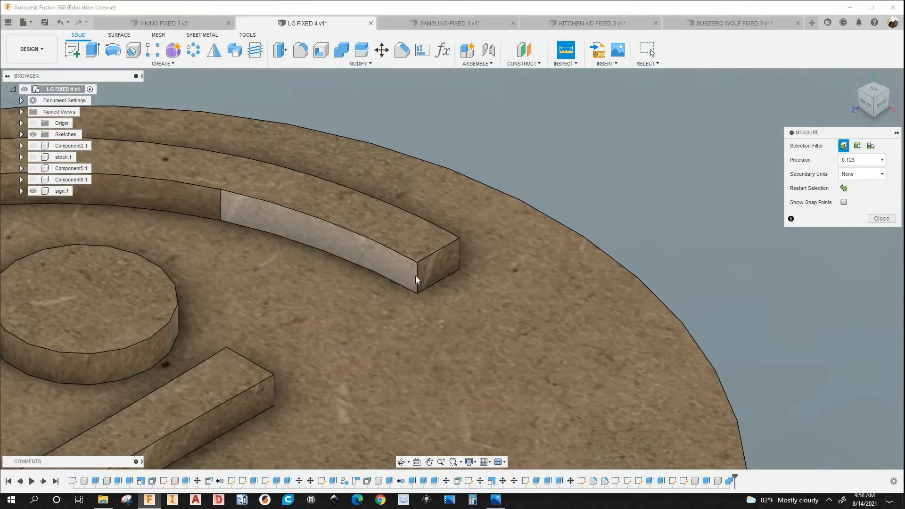
{"action": "left_click", "coordinate": [417, 277]}
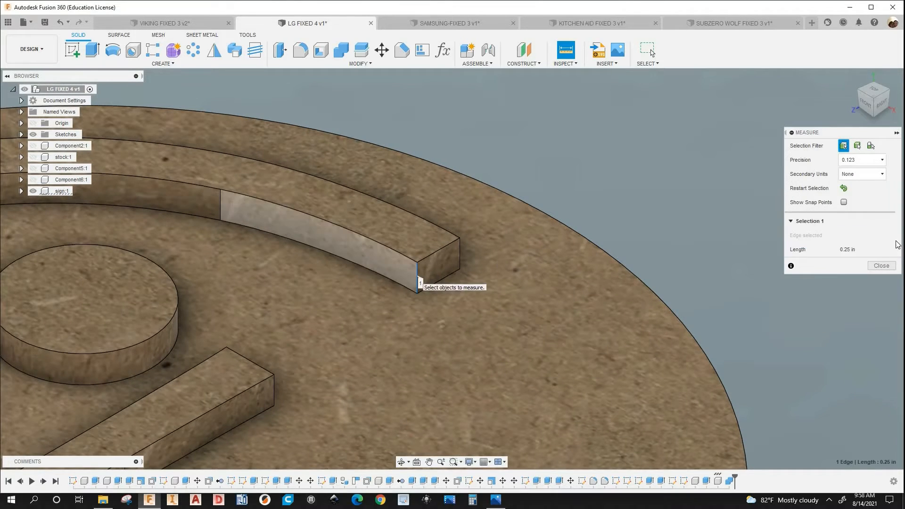
{"action": "left_click", "coordinate": [881, 266]}
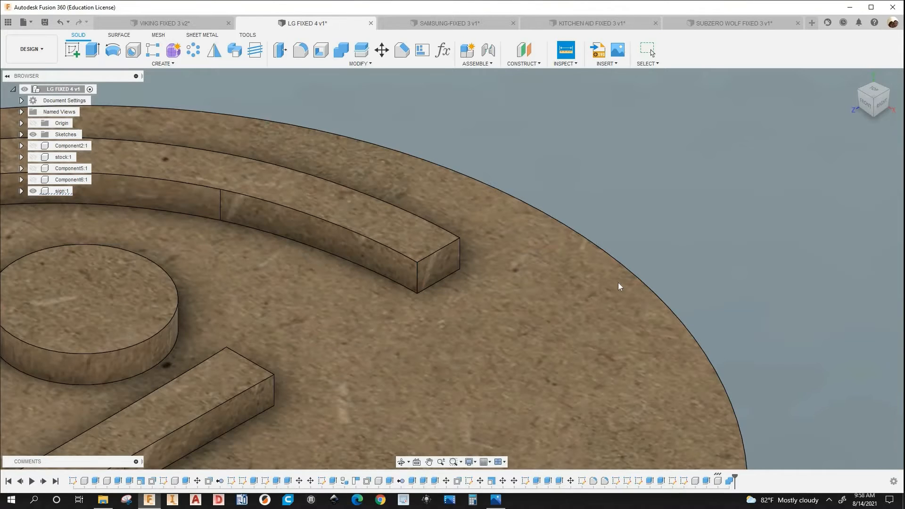
Bring the whole LG sign into view and display the stock component around it
{"action": "scroll", "coordinate": [615, 288], "scroll_direction": "down", "scroll_amount": 8}
{"action": "scroll", "coordinate": [609, 296], "scroll_direction": "down", "scroll_amount": 3}
{"action": "scroll", "coordinate": [555, 276], "scroll_direction": "down", "scroll_amount": 2}
{"action": "middle_click_drag", "start_coordinate": [566, 297], "coordinate": [531, 261]}
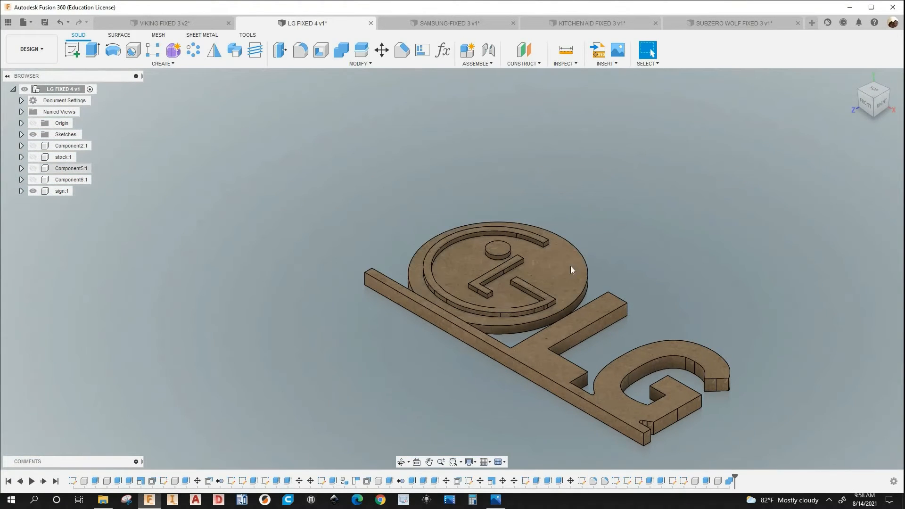
{"action": "left_click", "coordinate": [33, 157]}
{"action": "middle_click_drag", "start_coordinate": [595, 287], "coordinate": [511, 251]}
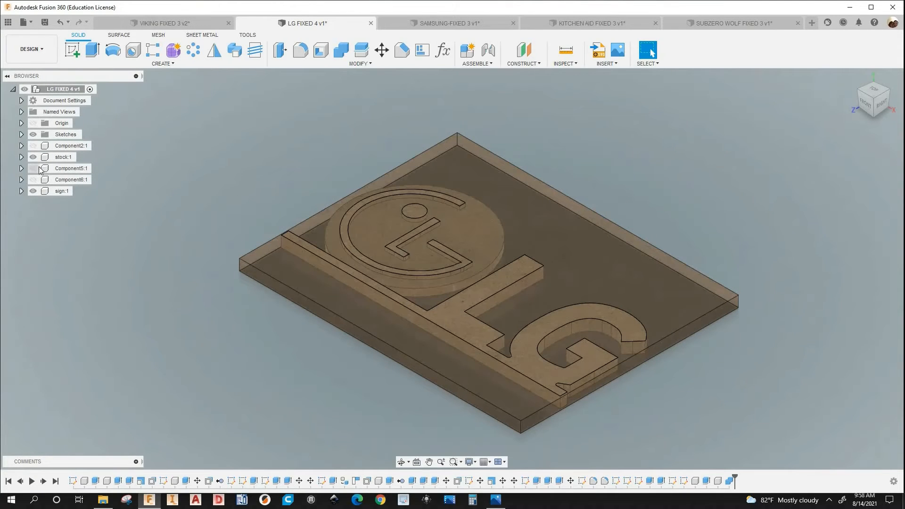
Compare Component2 with the sign while the stock is hidden, and restore the sign and stock display
{"action": "left_click", "coordinate": [33, 191]}
{"action": "left_click", "coordinate": [33, 191]}
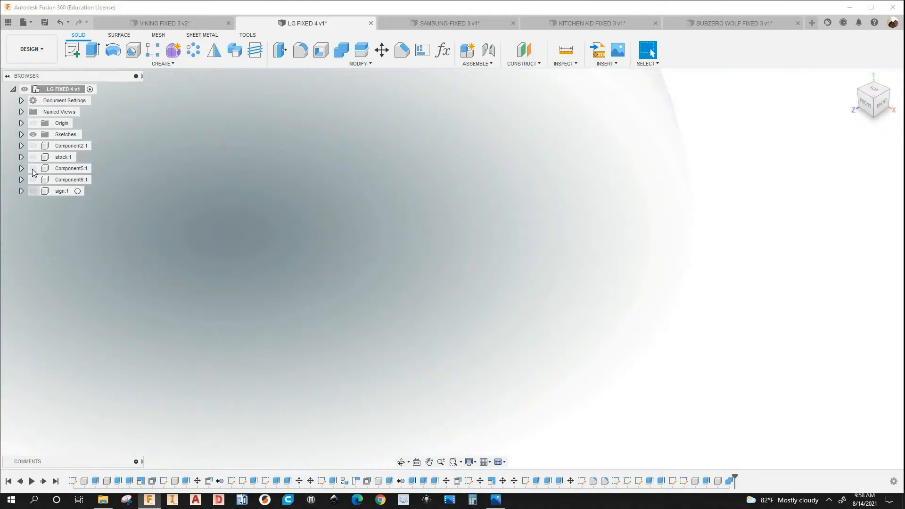
{"action": "left_click", "coordinate": [33, 146]}
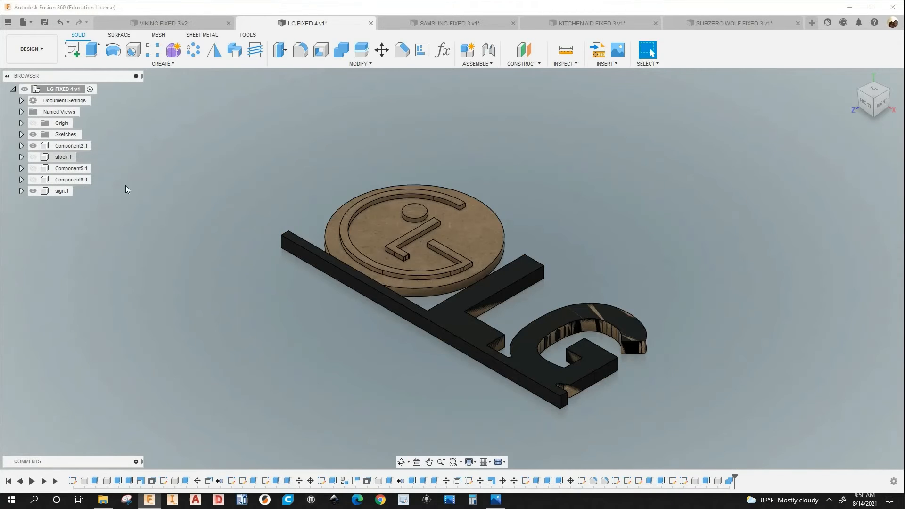
{"action": "left_click", "coordinate": [33, 146]}
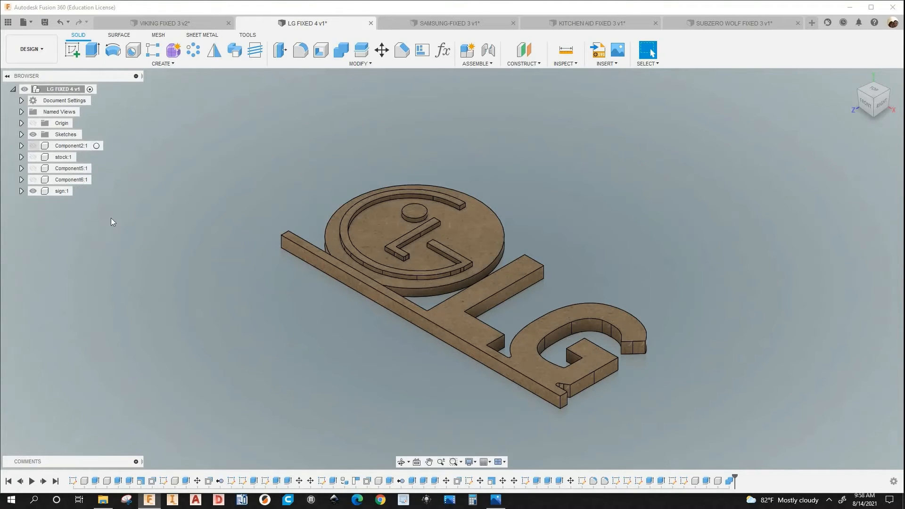
{"action": "left_click", "coordinate": [33, 157]}
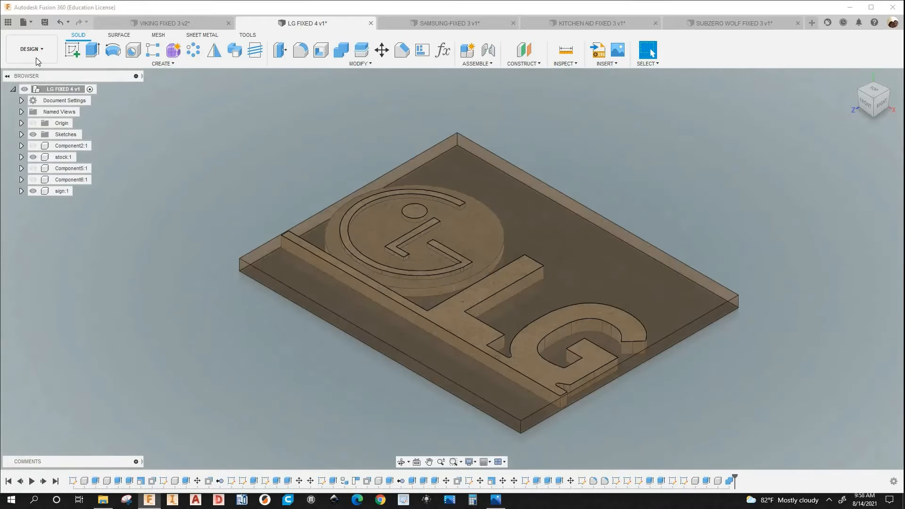
Switch to the Manufacture workspace and display the 2D Pocket1 toolpath on the emblem
{"action": "left_click", "coordinate": [32, 49]}
{"action": "left_click", "coordinate": [41, 154]}
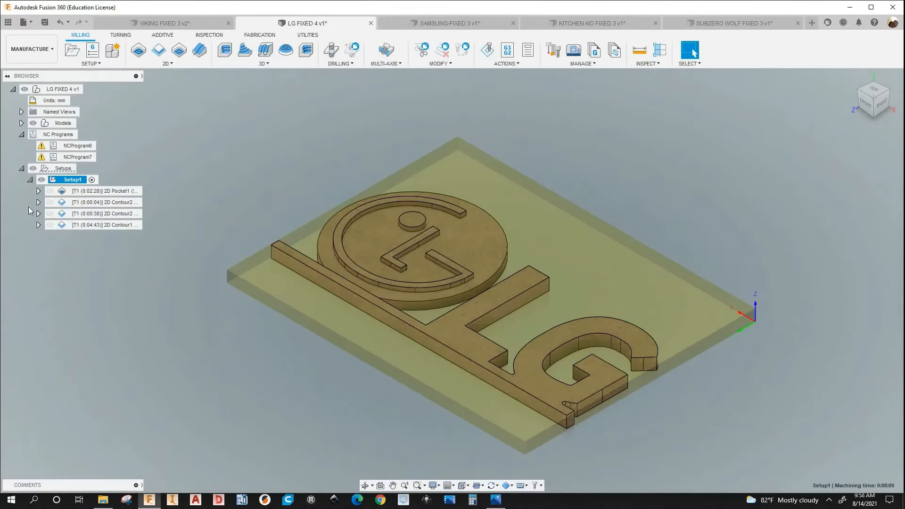
{"action": "left_click", "coordinate": [106, 192]}
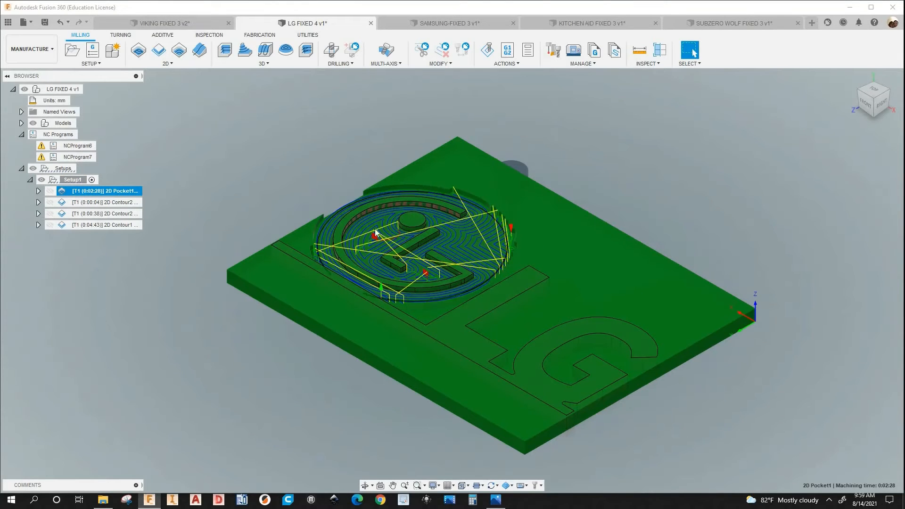
Display the 2D Contour2 (2) toolpath and examine the inner corners of the emblem's raised letters up close
{"action": "left_click", "coordinate": [125, 202]}
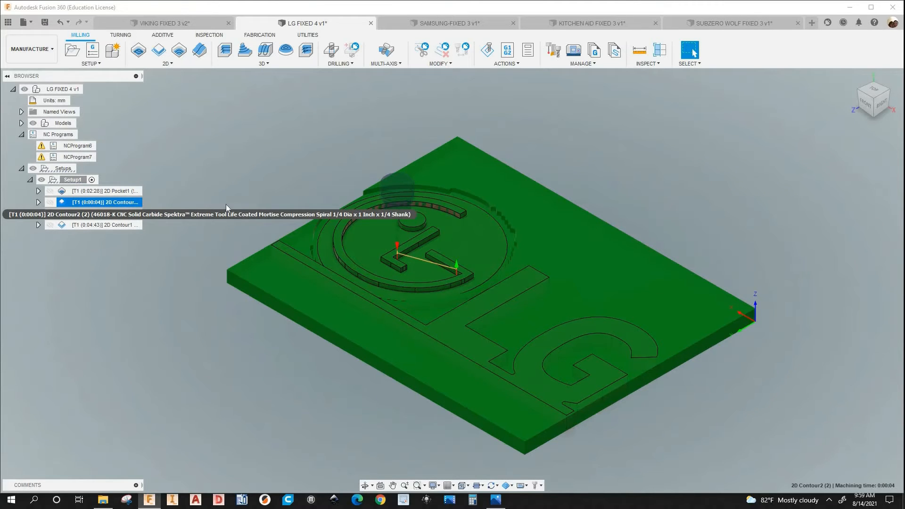
{"action": "scroll", "coordinate": [405, 269], "scroll_direction": "up", "scroll_amount": 5}
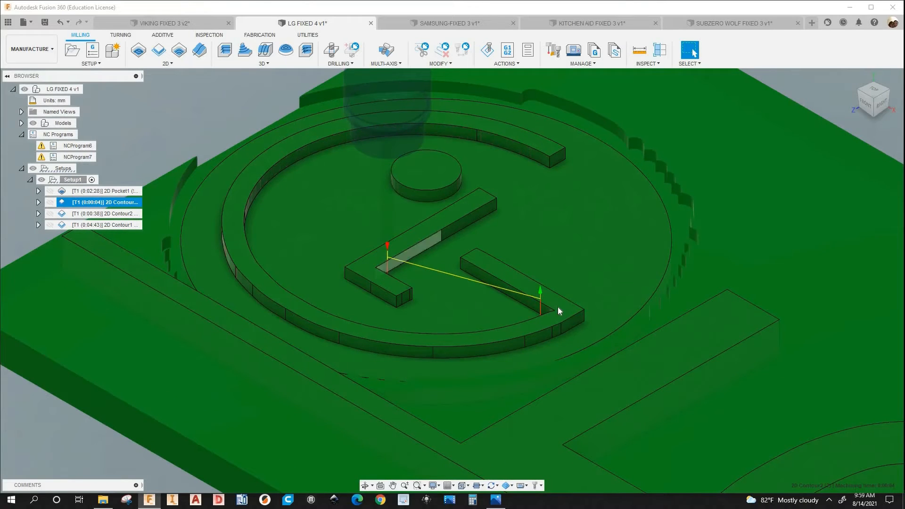
{"action": "scroll", "coordinate": [513, 283], "scroll_direction": "down", "scroll_amount": 2}
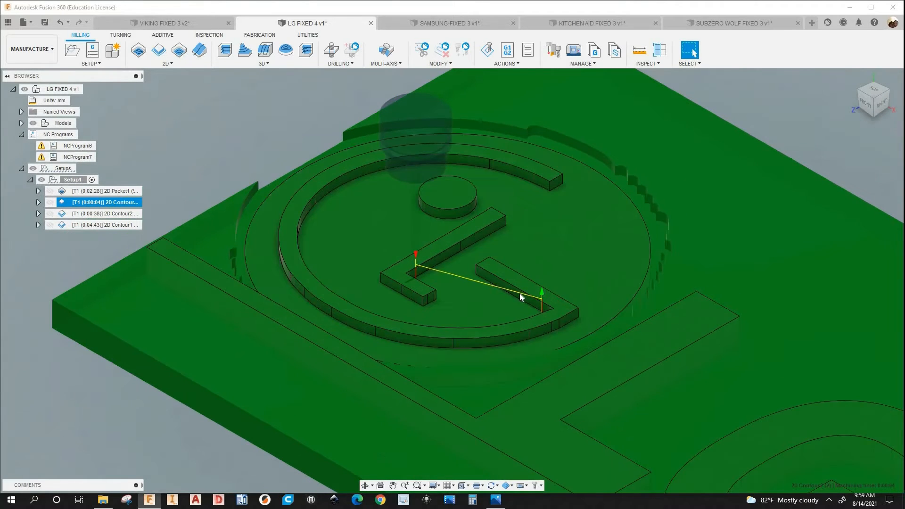
{"action": "scroll", "coordinate": [394, 257], "scroll_direction": "up", "scroll_amount": 3}
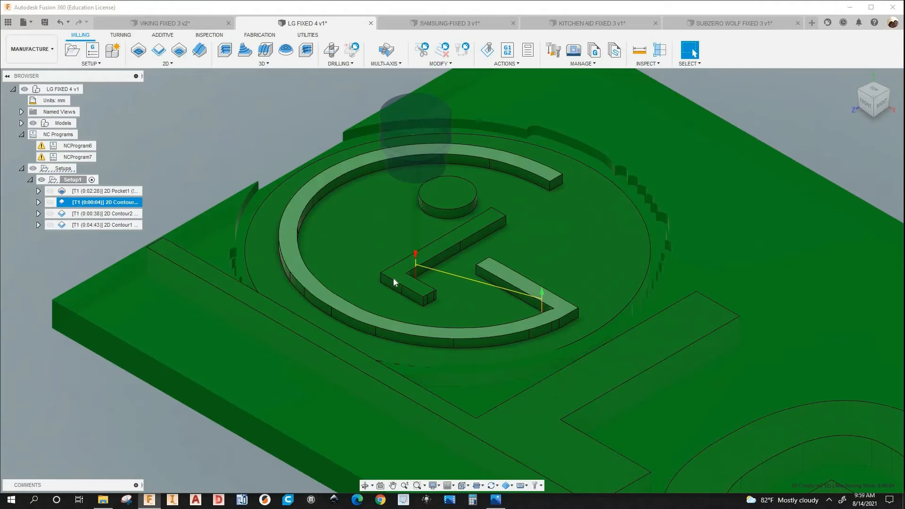
{"action": "scroll", "coordinate": [397, 259], "scroll_direction": "down", "scroll_amount": 5}
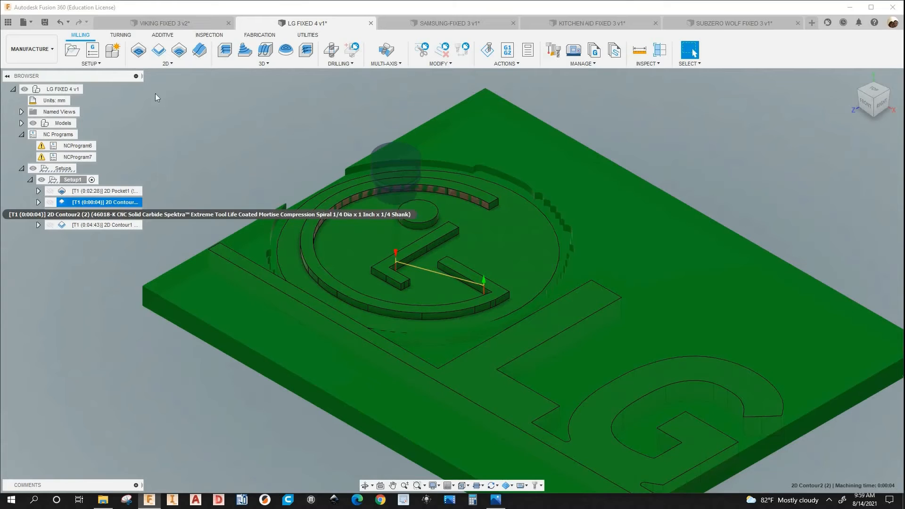
Open 2D Contour2 (2) for editing, review its heights, passes, linking and rest machining settings, and accept the operation
{"action": "right_click", "coordinate": [122, 203]}
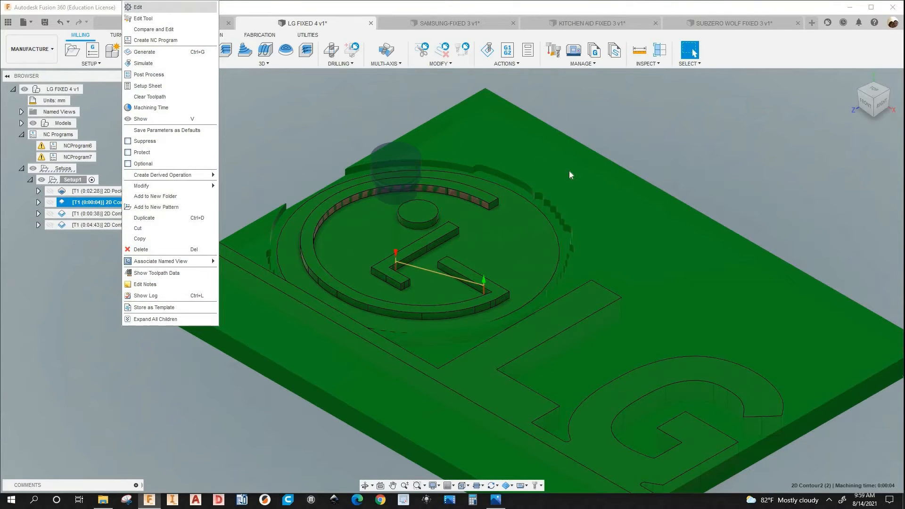
{"action": "left_click", "coordinate": [140, 7]}
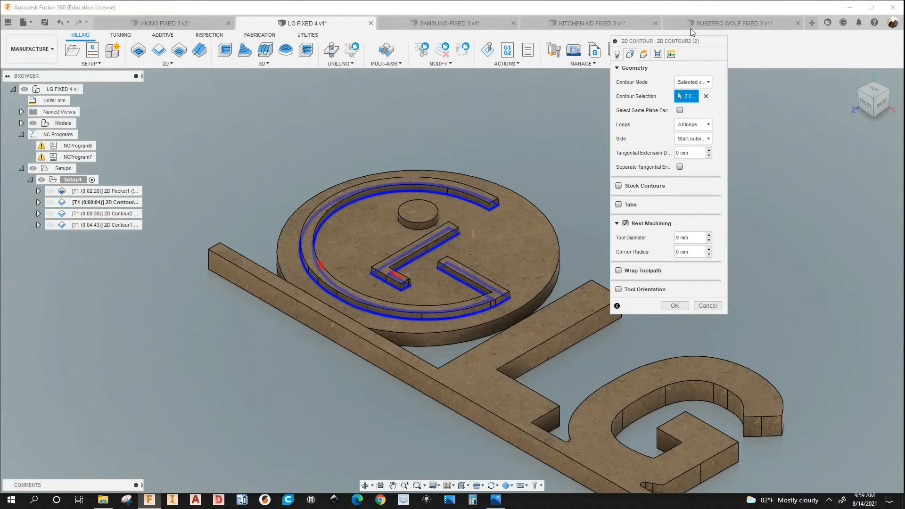
{"action": "left_click", "coordinate": [644, 54]}
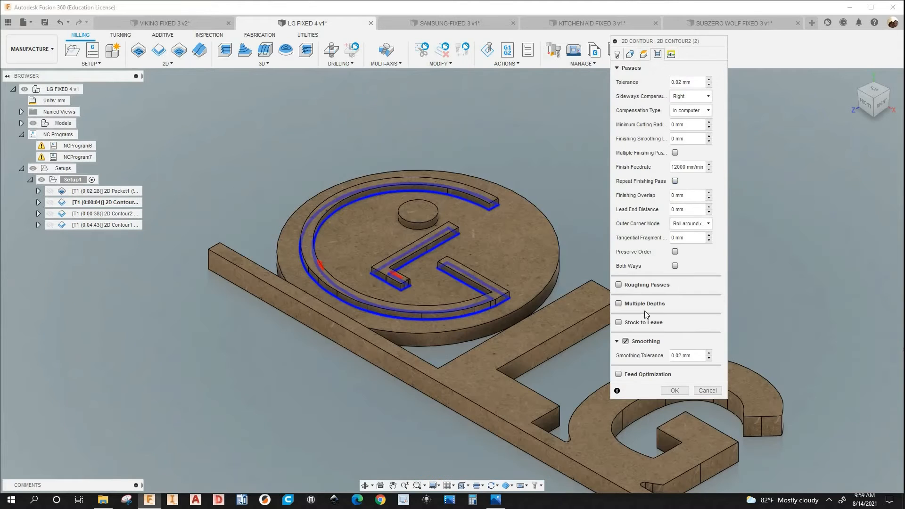
{"action": "left_click", "coordinate": [668, 55]}
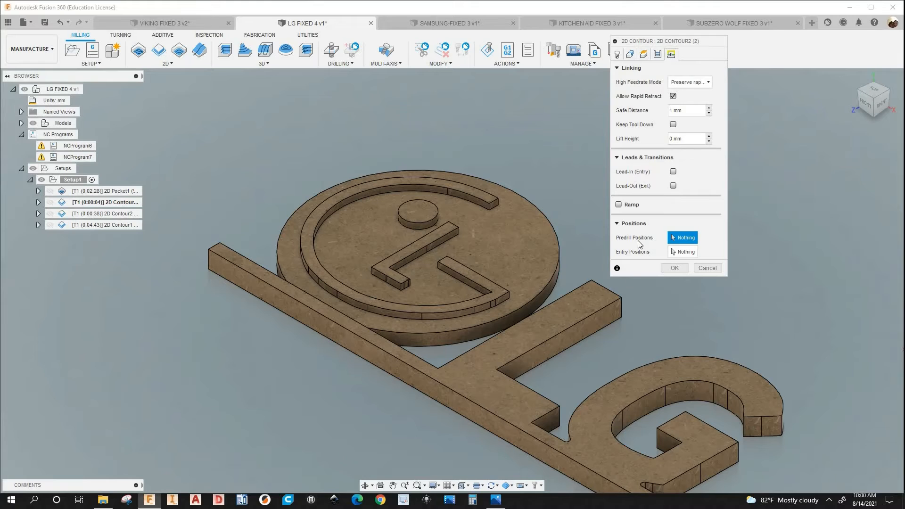
{"action": "left_click", "coordinate": [618, 55]}
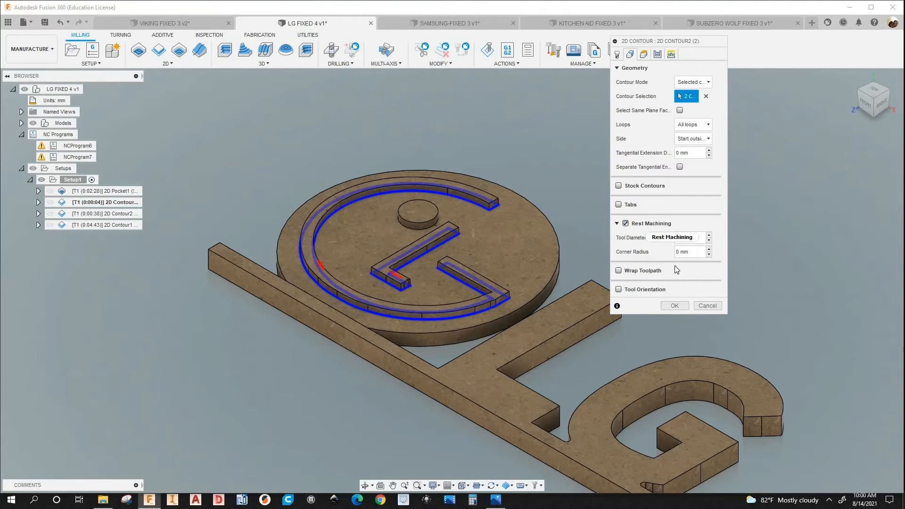
{"action": "left_click", "coordinate": [683, 308]}
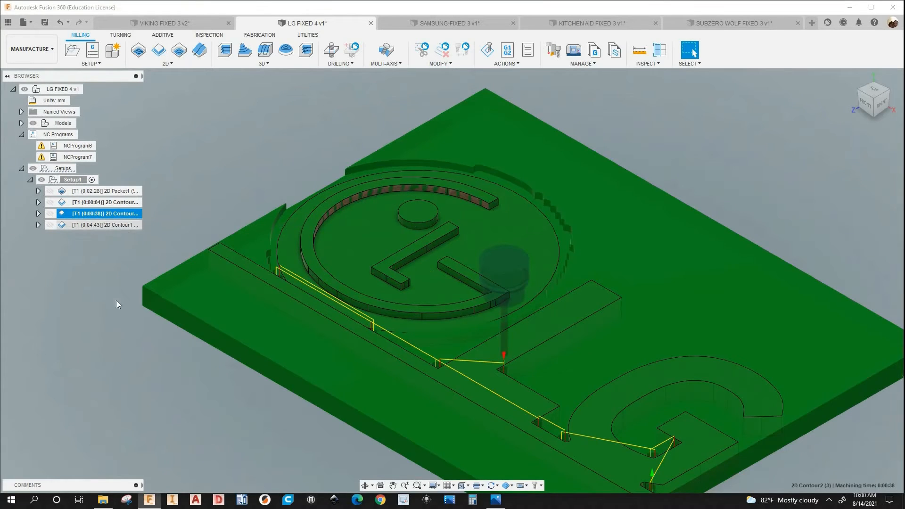
Compare the toolpaths of 2D Pocket1, both 2D Contour2 operations and 2D Contour1 in Setup1
{"action": "left_click", "coordinate": [112, 204]}
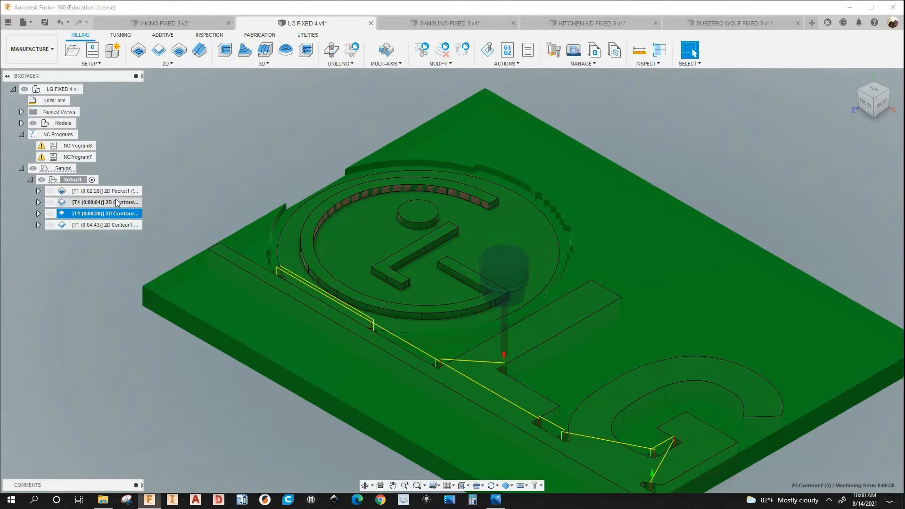
{"action": "left_click", "coordinate": [117, 203]}
{"action": "left_click", "coordinate": [116, 194]}
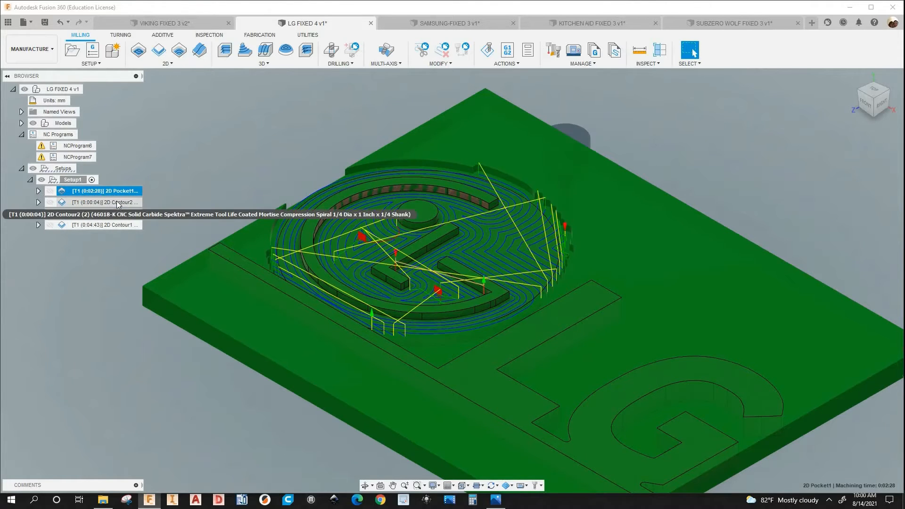
{"action": "left_click", "coordinate": [117, 205]}
{"action": "left_click", "coordinate": [119, 215]}
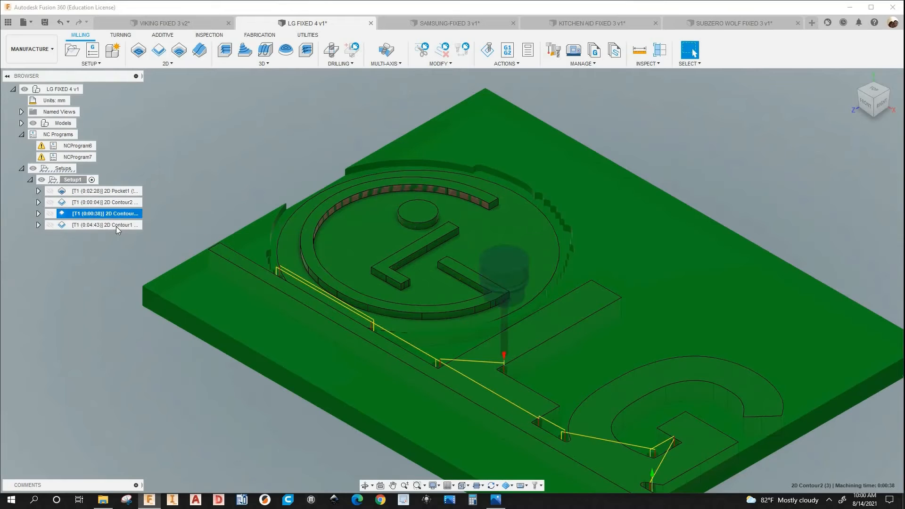
{"action": "left_click", "coordinate": [116, 226]}
{"action": "left_click", "coordinate": [114, 224]}
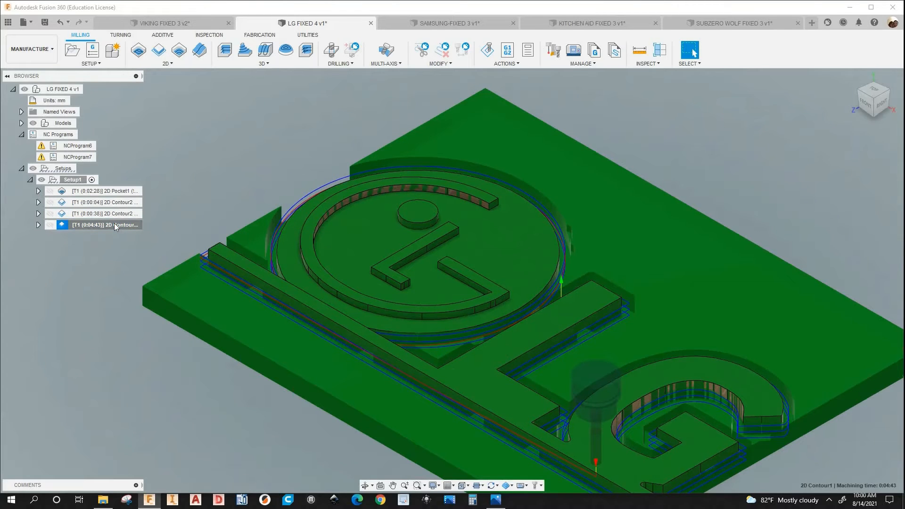
Move 2D Contour1 ahead of 2D Contour2 (3) in Setup1 and examine its toolpath around the letter G
{"action": "left_click_drag", "start_coordinate": [116, 213], "coordinate": [115, 214]}
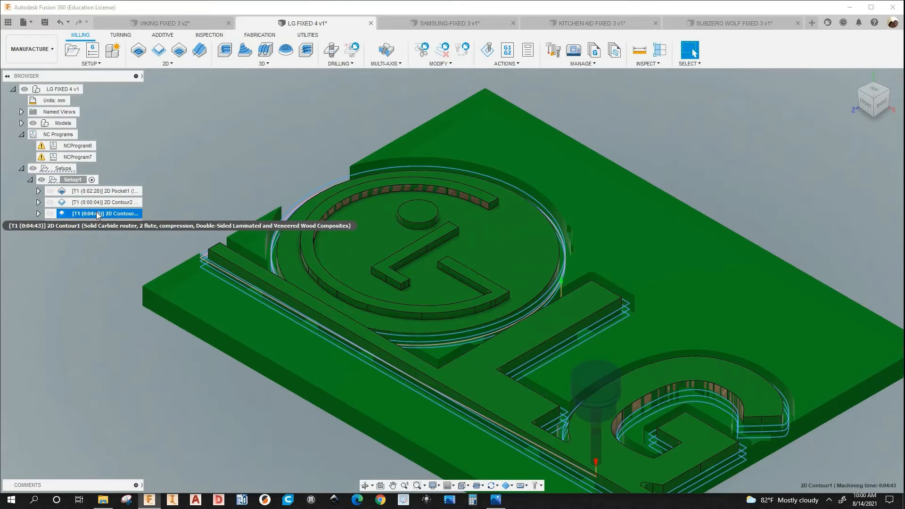
{"action": "left_click", "coordinate": [120, 192]}
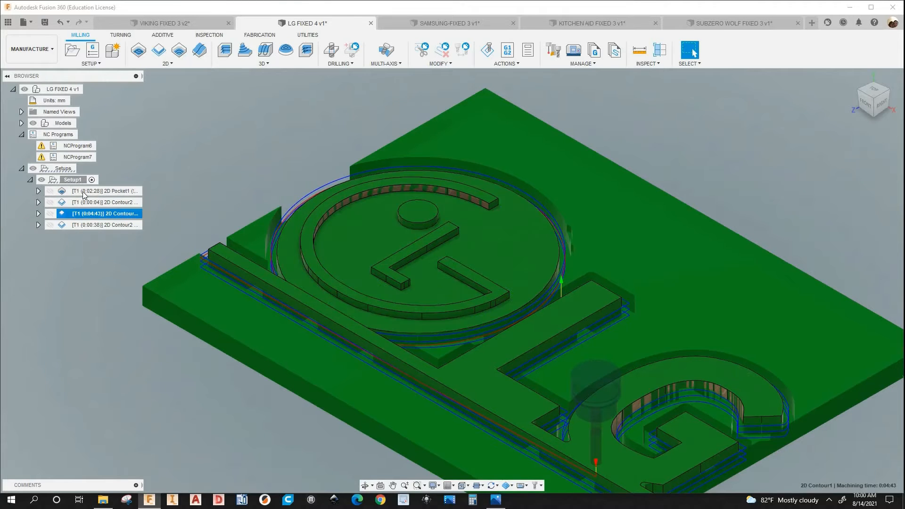
{"action": "left_click", "coordinate": [99, 214]}
{"action": "scroll", "coordinate": [608, 332], "scroll_direction": "up", "scroll_amount": 5}
{"action": "scroll", "coordinate": [121, 207], "scroll_direction": "down", "scroll_amount": 2}
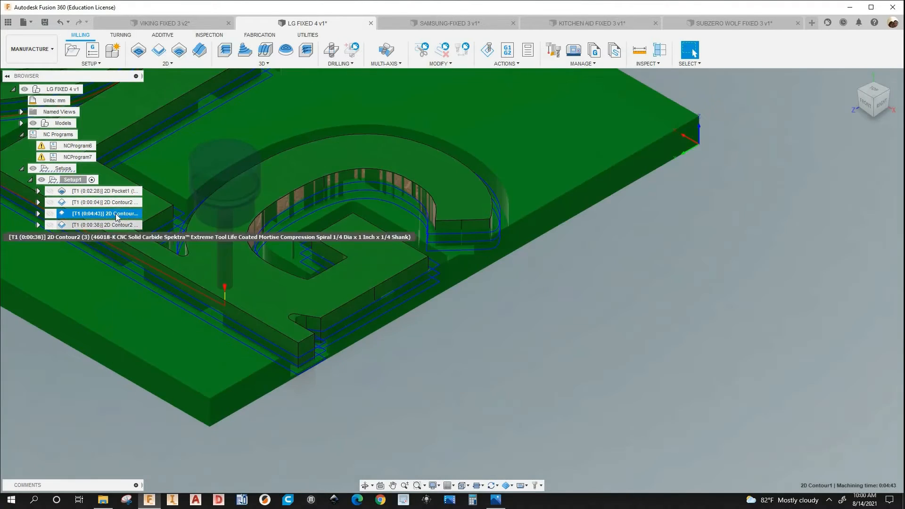
Open 2D Contour1 for editing, review its heights, passes, linking and tool settings, and leave the operation unchanged
{"action": "right_click", "coordinate": [121, 202]}
{"action": "left_click", "coordinate": [101, 213]}
{"action": "right_click", "coordinate": [112, 214]}
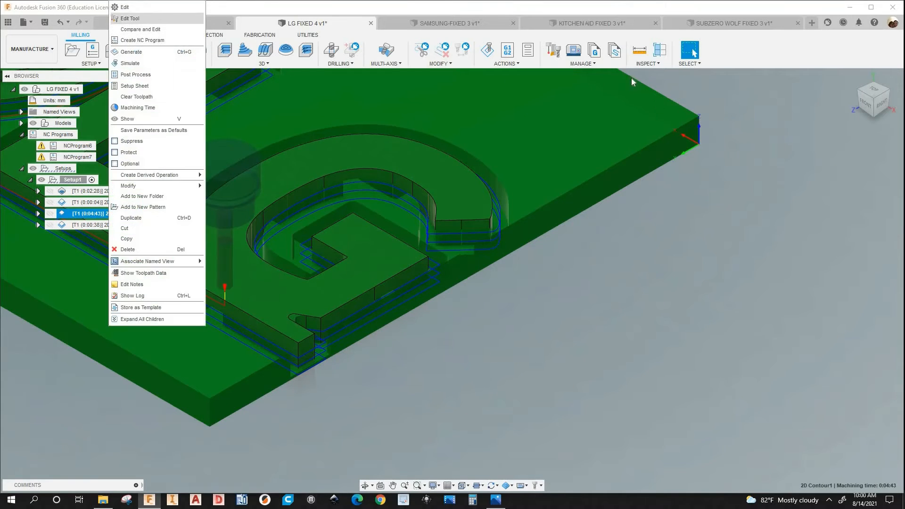
{"action": "left_click", "coordinate": [128, 7]}
{"action": "left_click", "coordinate": [646, 57]}
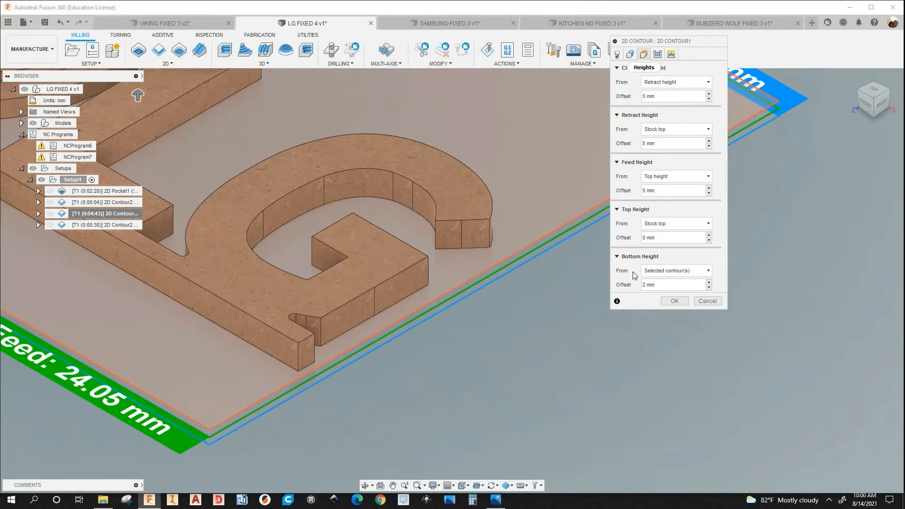
{"action": "left_click", "coordinate": [657, 55]}
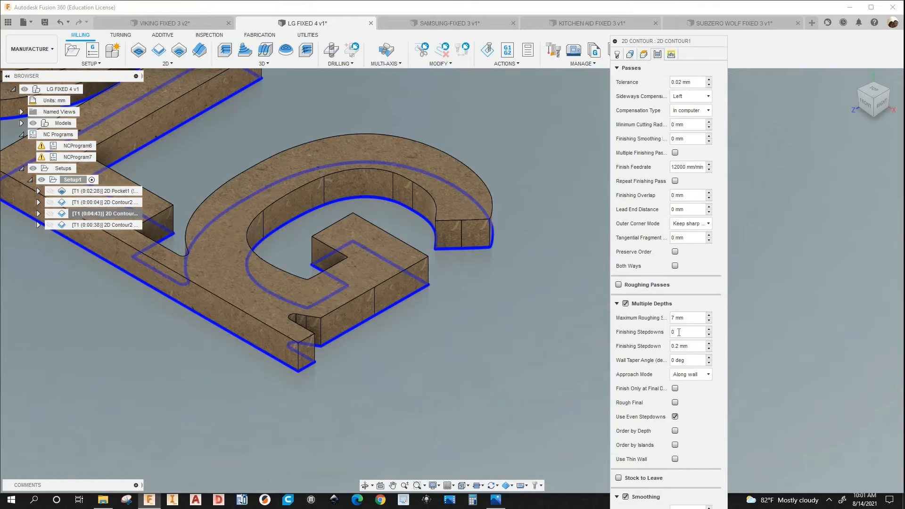
{"action": "left_click", "coordinate": [672, 54]}
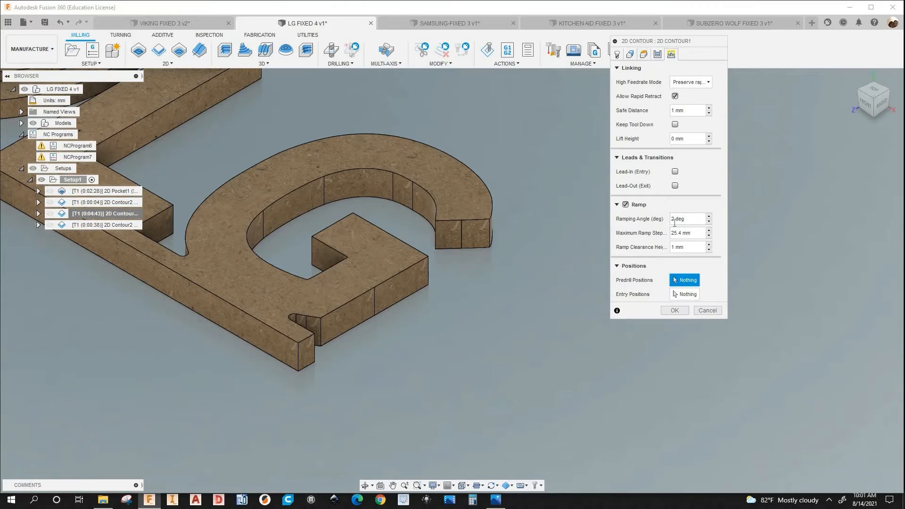
{"action": "left_click", "coordinate": [630, 54]}
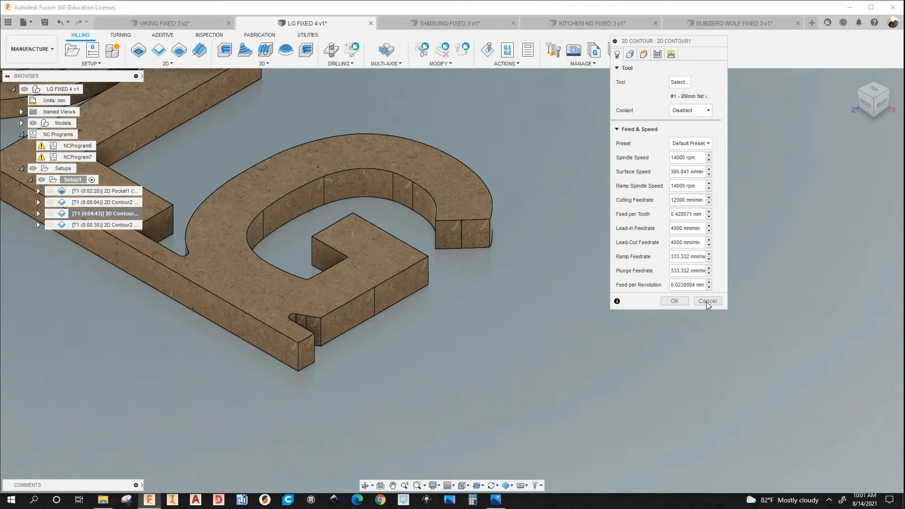
{"action": "key", "text": "Escape"}
Display the 2D Contour2 (3) toolpath, examine the inner corners it cleans out, and open the operation's settings for review
{"action": "scroll", "coordinate": [370, 325], "scroll_direction": "down", "scroll_amount": 5}
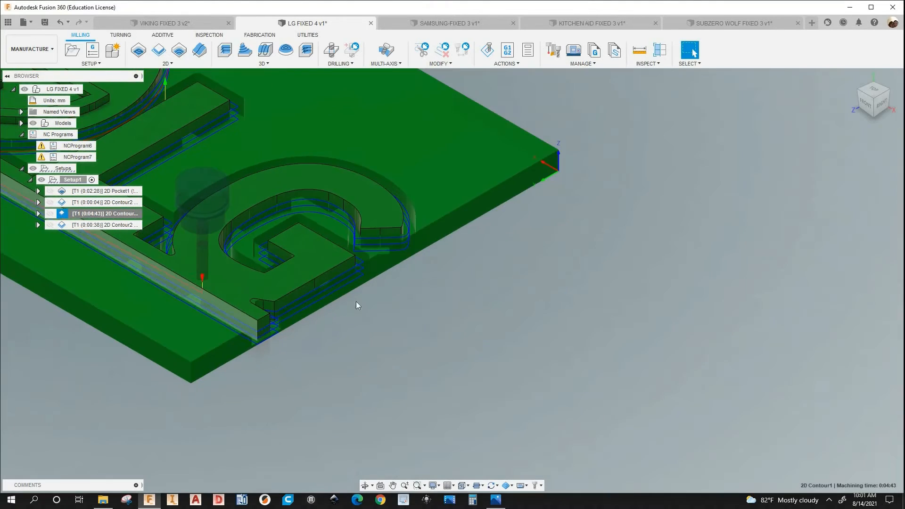
{"action": "middle_click_drag", "start_coordinate": [137, 259], "coordinate": [186, 287]}
{"action": "scroll", "coordinate": [186, 287], "scroll_direction": "up", "scroll_amount": 1}
{"action": "key", "text": "F6"}
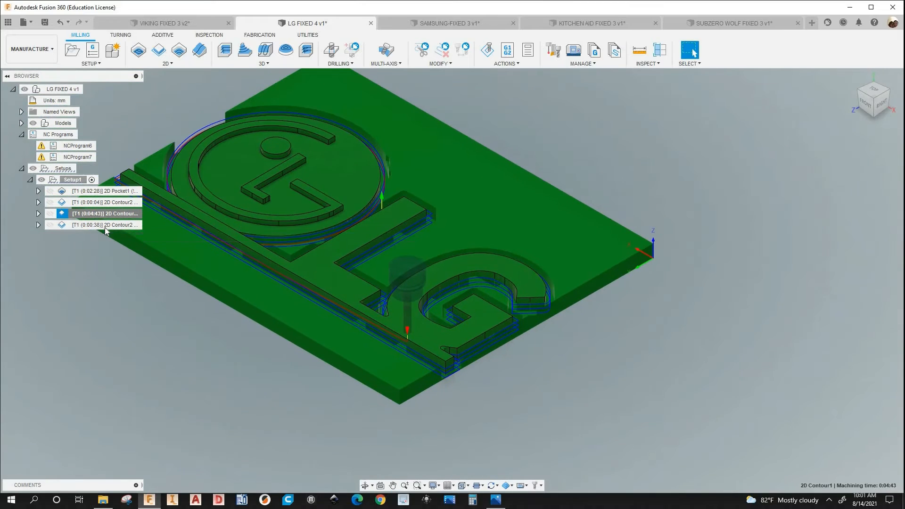
{"action": "left_click", "coordinate": [104, 226]}
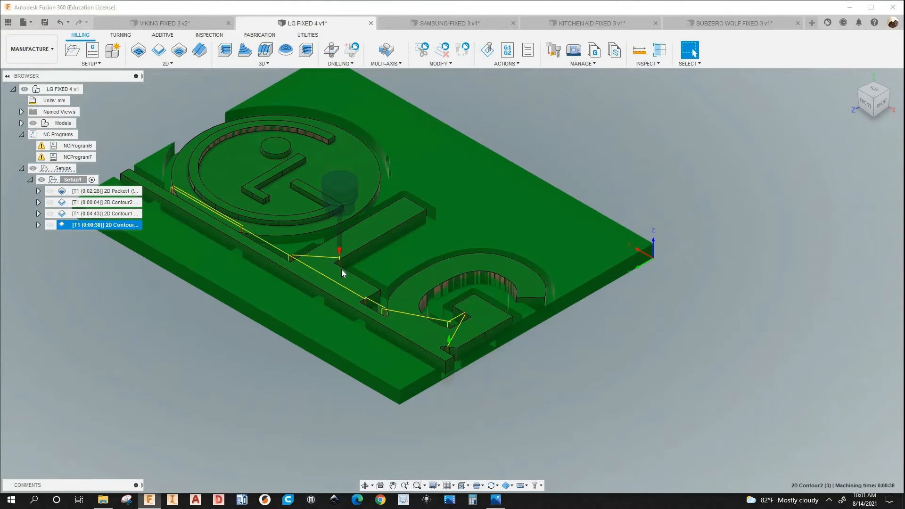
{"action": "scroll", "coordinate": [342, 270], "scroll_direction": "up", "scroll_amount": 2}
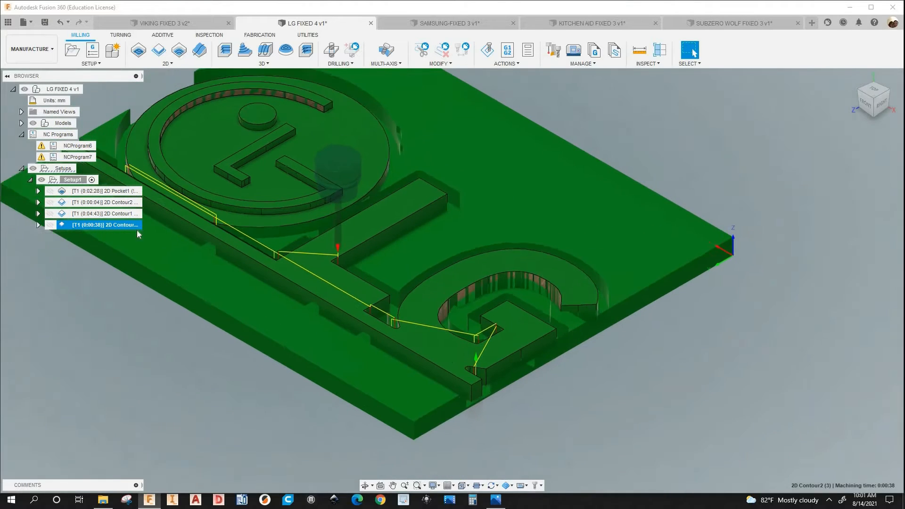
{"action": "scroll", "coordinate": [130, 220], "scroll_direction": "down", "scroll_amount": 2}
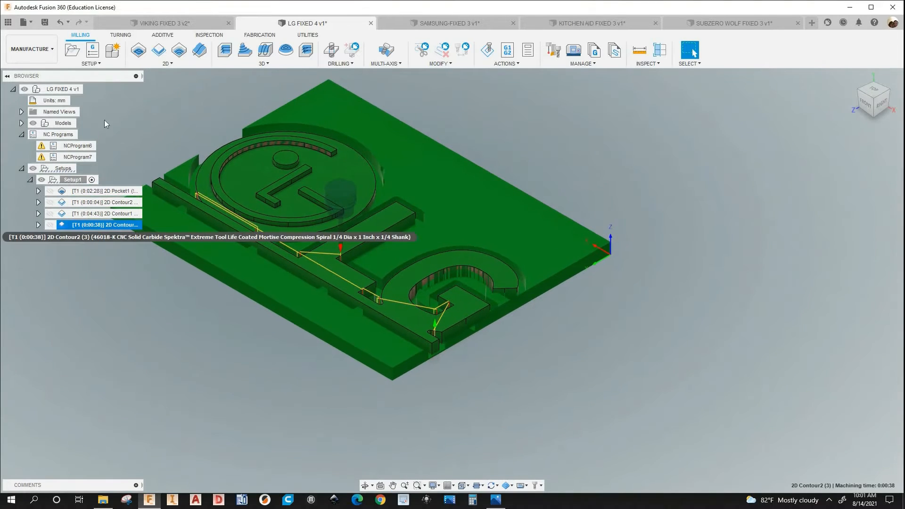
{"action": "right_click", "coordinate": [104, 226]}
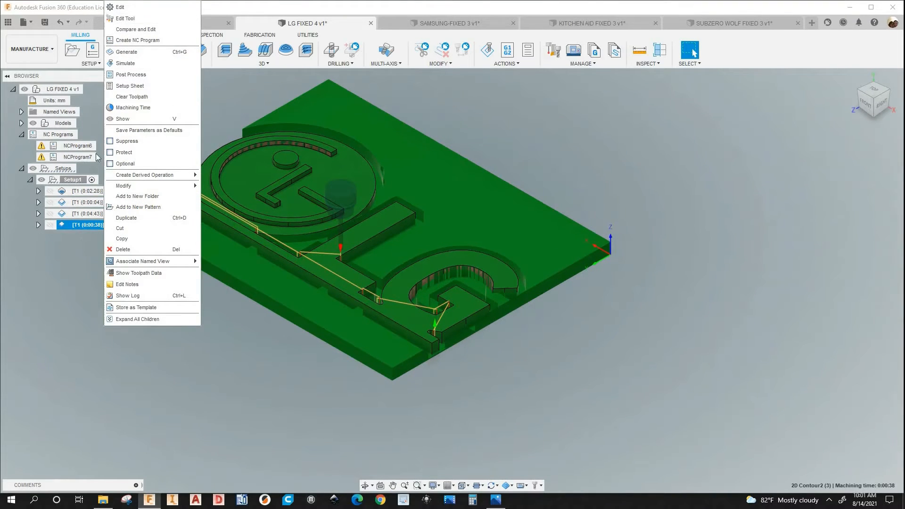
{"action": "left_click", "coordinate": [120, 7]}
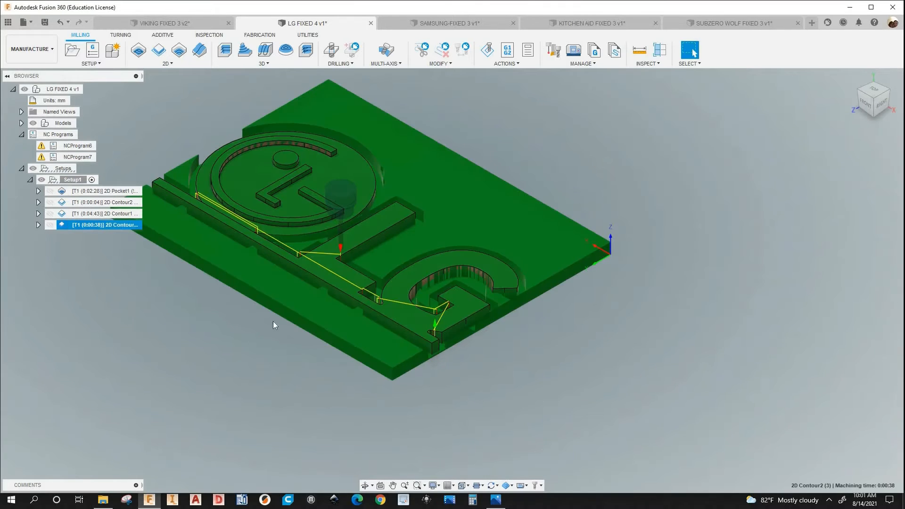
Simulate all operations of Setup1 and speed up playback through 2D Pocket1
{"action": "scroll", "coordinate": [71, 250], "scroll_direction": "down", "scroll_amount": 2}
{"action": "middle_click_drag", "start_coordinate": [75, 248], "coordinate": [215, 294]}
{"action": "left_click", "coordinate": [71, 180]}
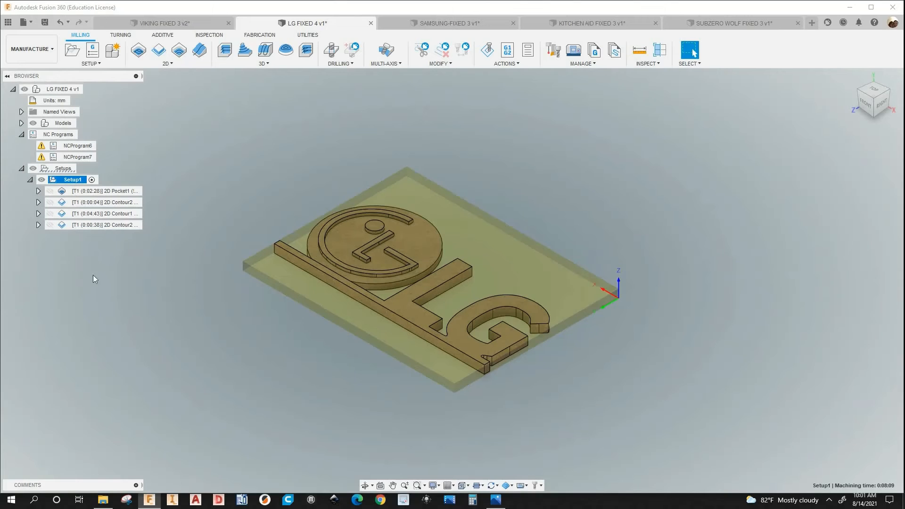
{"action": "right_click", "coordinate": [72, 180]}
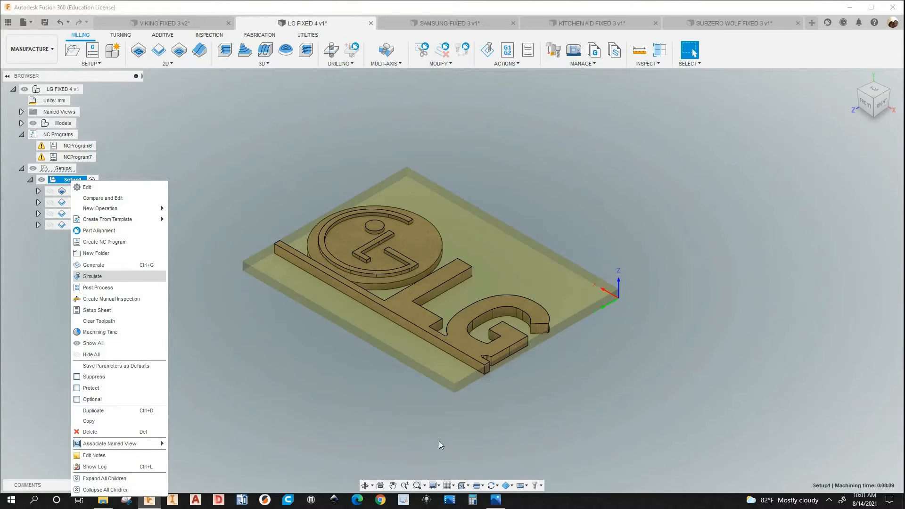
{"action": "left_click", "coordinate": [451, 448]}
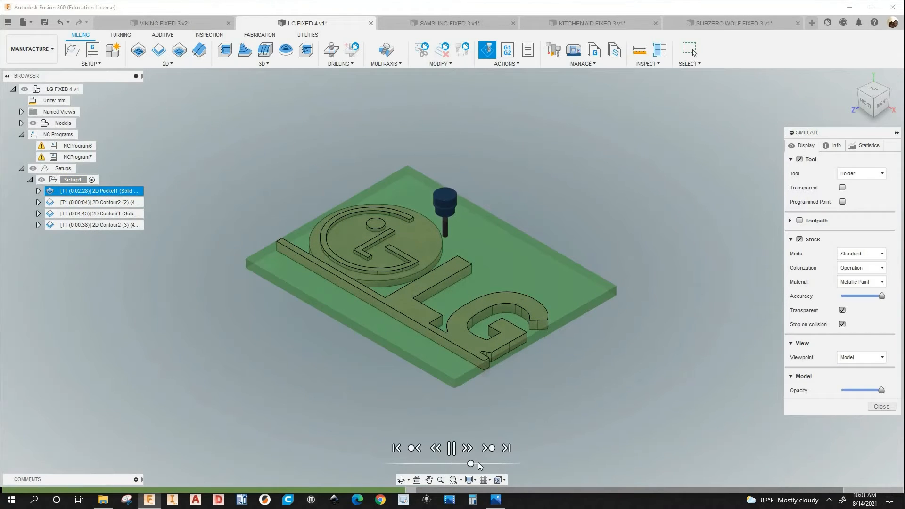
{"action": "left_click_drag", "start_coordinate": [473, 464], "coordinate": [494, 467]}
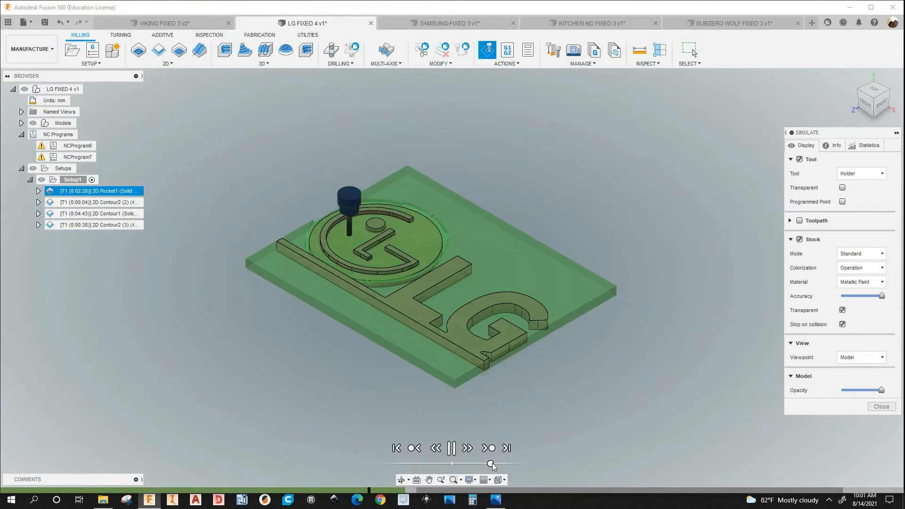
Turn off stopping on collision, resume the simulation into 2D Contour1, and reduce the playback speed
{"action": "scroll", "coordinate": [449, 356], "scroll_direction": "up", "scroll_amount": 2}
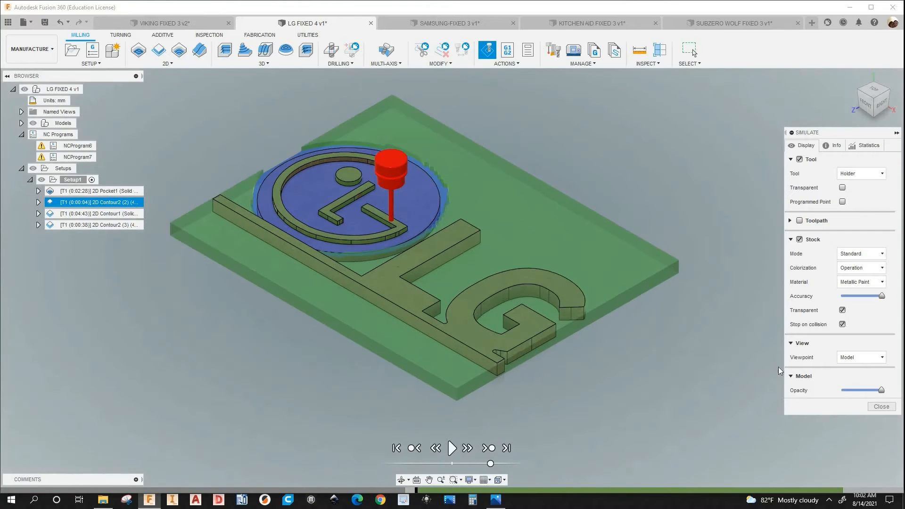
{"action": "left_click", "coordinate": [452, 448]}
{"action": "left_click_drag", "start_coordinate": [491, 465], "coordinate": [475, 465]}
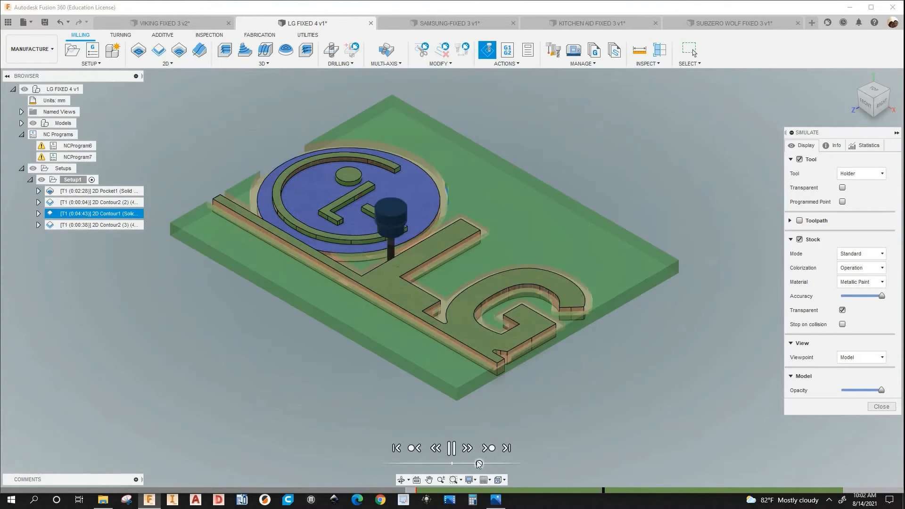
Replay the simulation from 2D Contour2 (2) into 2D Contour1 at adjusted speeds, watching the transition from emblem to outer letters
{"action": "left_click", "coordinate": [414, 490]}
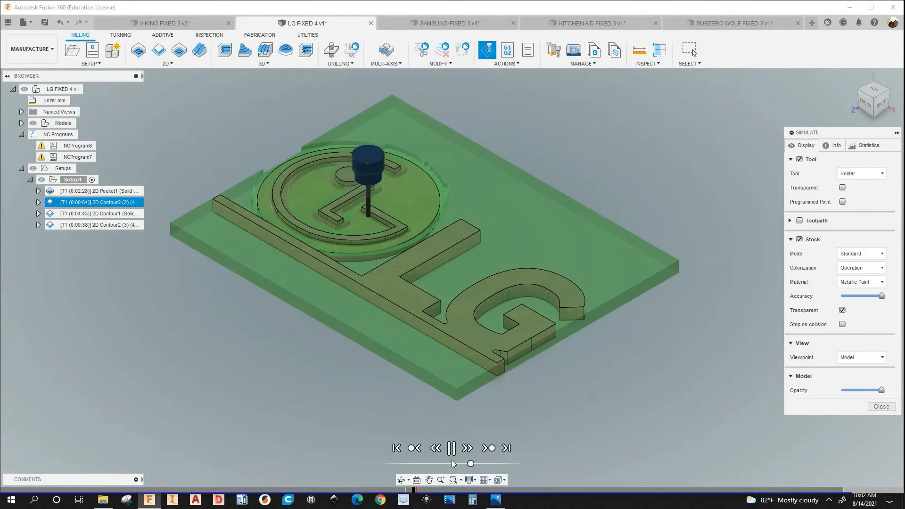
{"action": "scroll", "coordinate": [472, 465], "scroll_direction": "up", "scroll_amount": 1}
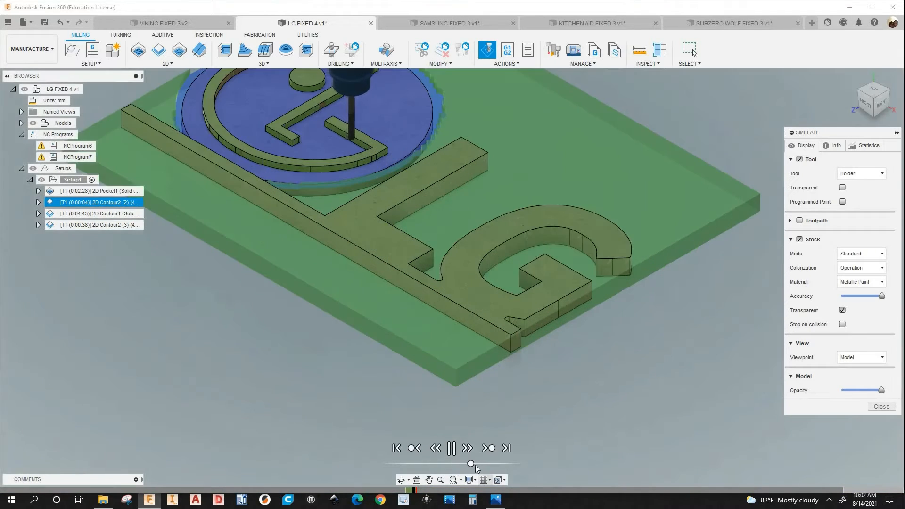
{"action": "left_click_drag", "start_coordinate": [471, 464], "coordinate": [474, 464]}
{"action": "scroll", "coordinate": [475, 463], "scroll_direction": "down", "scroll_amount": 1}
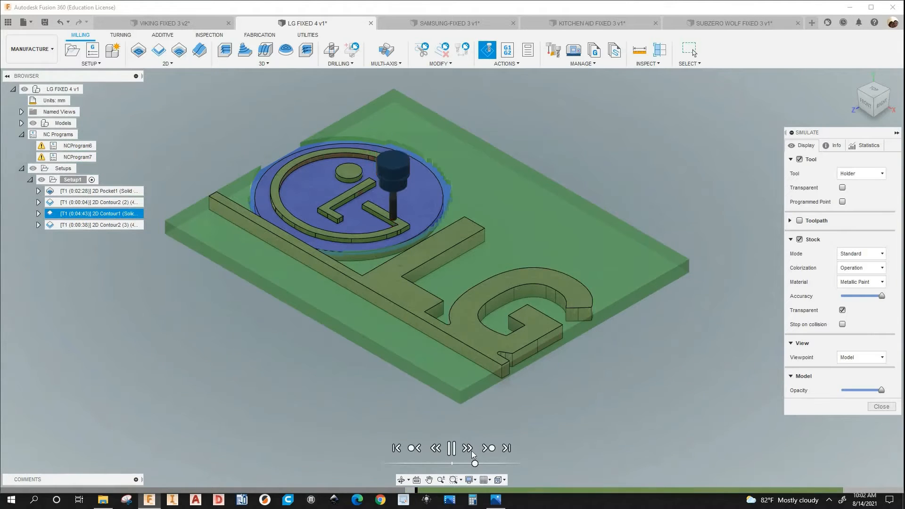
{"action": "scroll", "coordinate": [474, 458], "scroll_direction": "up", "scroll_amount": 1}
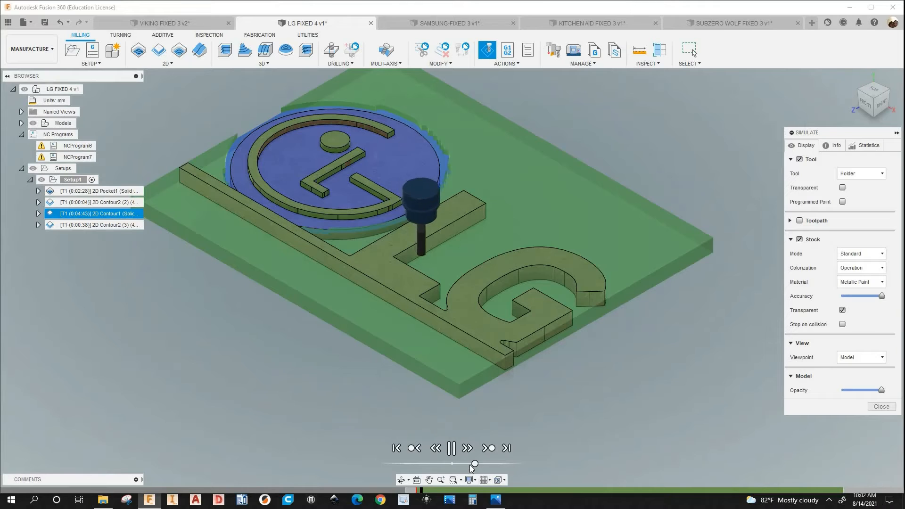
{"action": "left_click_drag", "start_coordinate": [474, 464], "coordinate": [478, 464]}
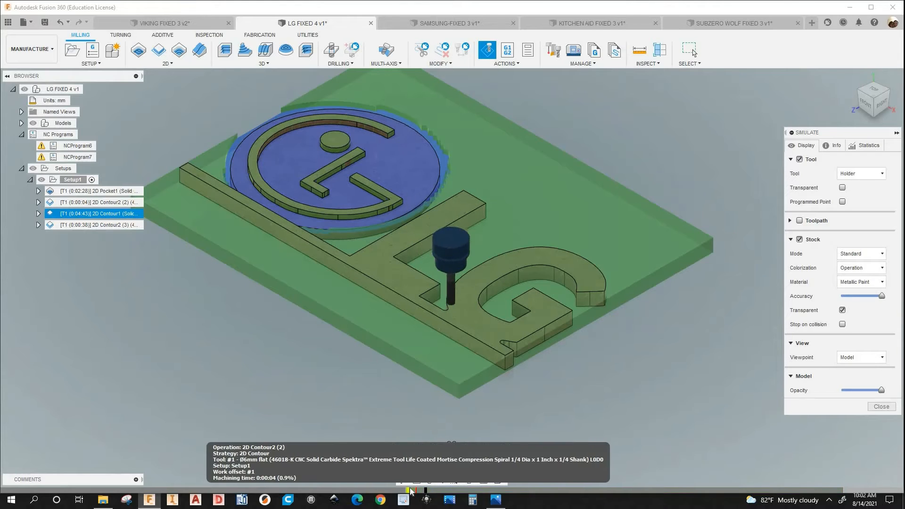
{"action": "left_click", "coordinate": [410, 493]}
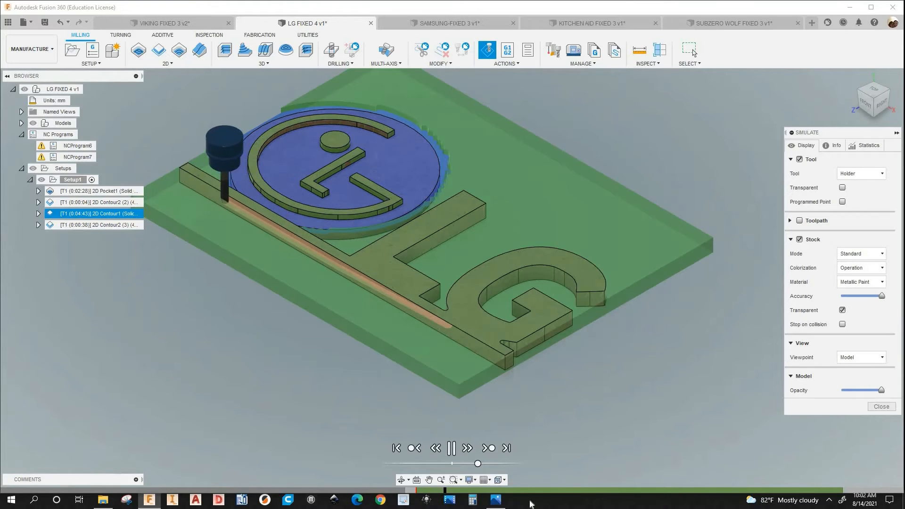
Run the simulation through 2D Contour1 and 2D Contour2 (3) at varying speeds, replay the final cuts, and close it
{"action": "left_click_drag", "start_coordinate": [477, 464], "coordinate": [491, 464]}
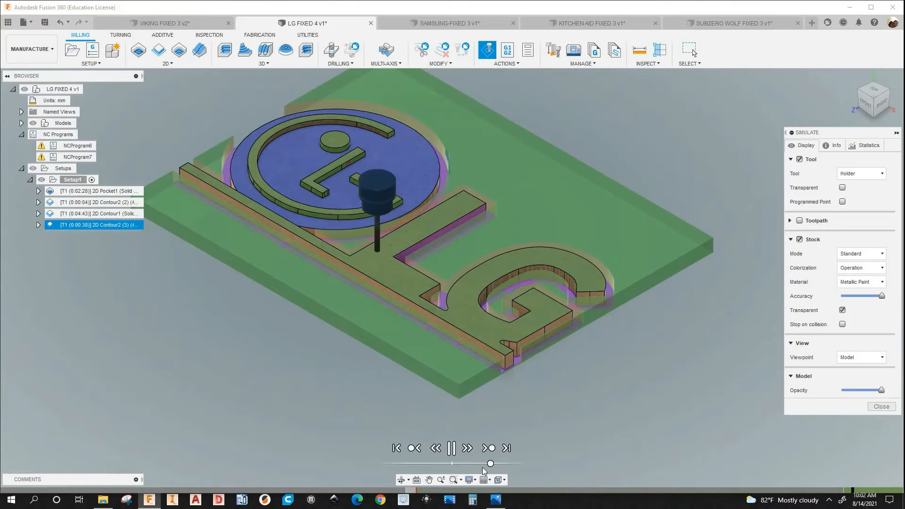
{"action": "left_click", "coordinate": [453, 452]}
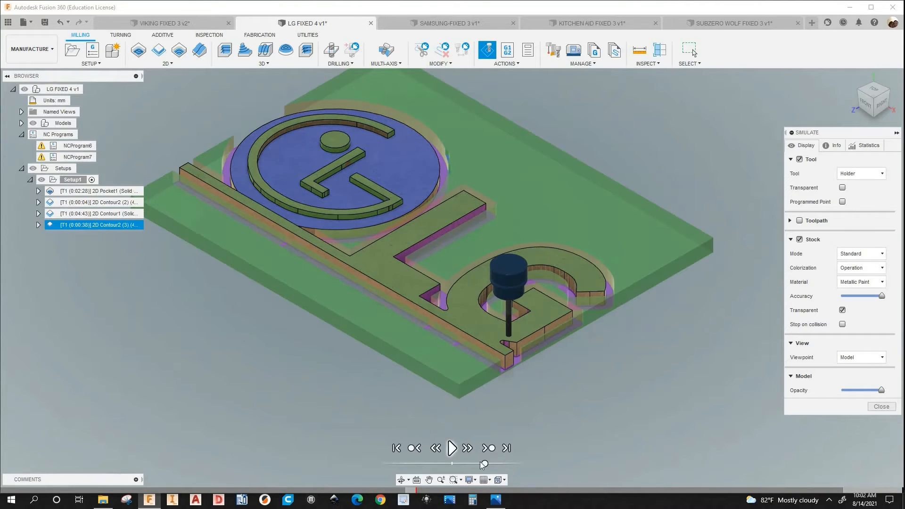
{"action": "left_click_drag", "start_coordinate": [485, 464], "coordinate": [489, 464]}
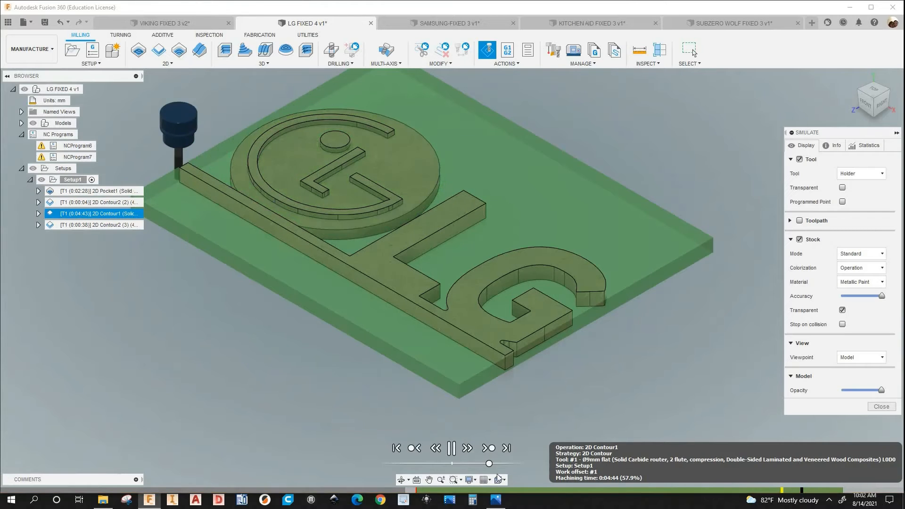
{"action": "left_click_drag", "start_coordinate": [488, 464], "coordinate": [482, 464]}
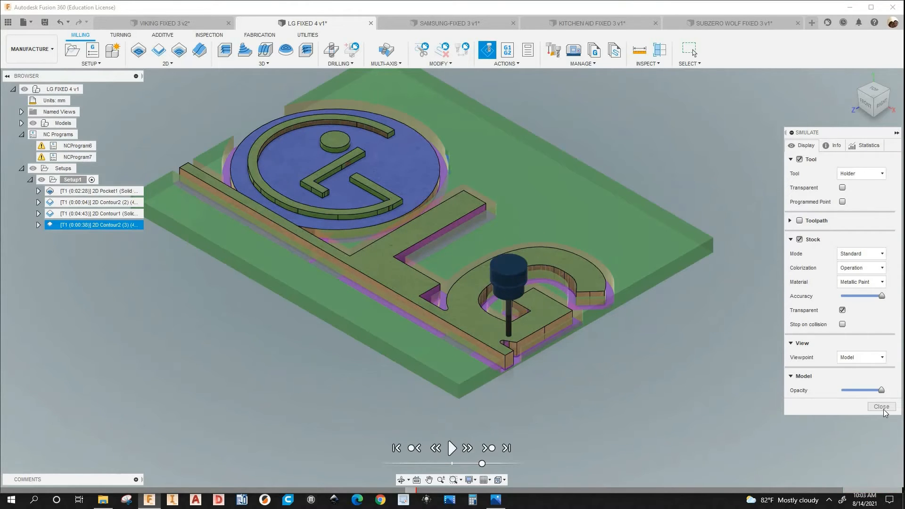
{"action": "key", "text": "Escape"}
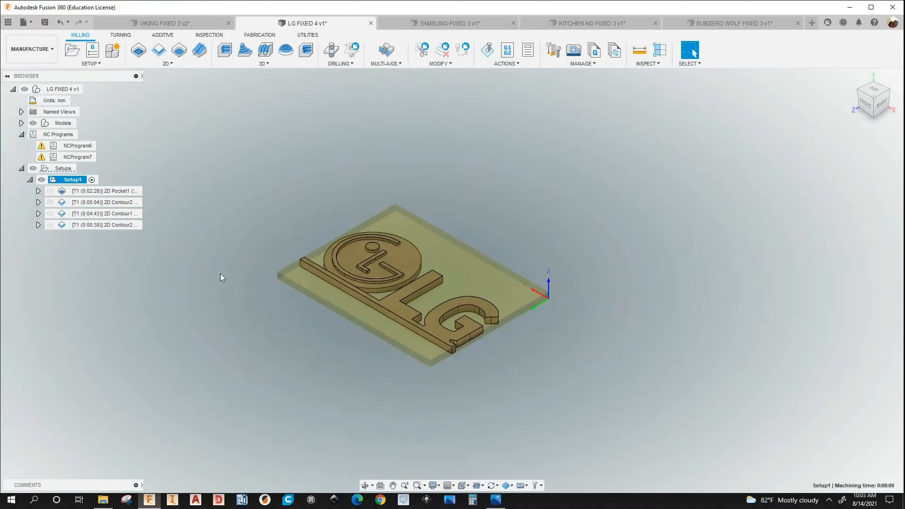
Switch to the SAMSUNG-FIXED 3 document, show the Samsung_logo-2 canvas, and examine it over the sign's lettering
{"action": "left_click", "coordinate": [425, 24]}
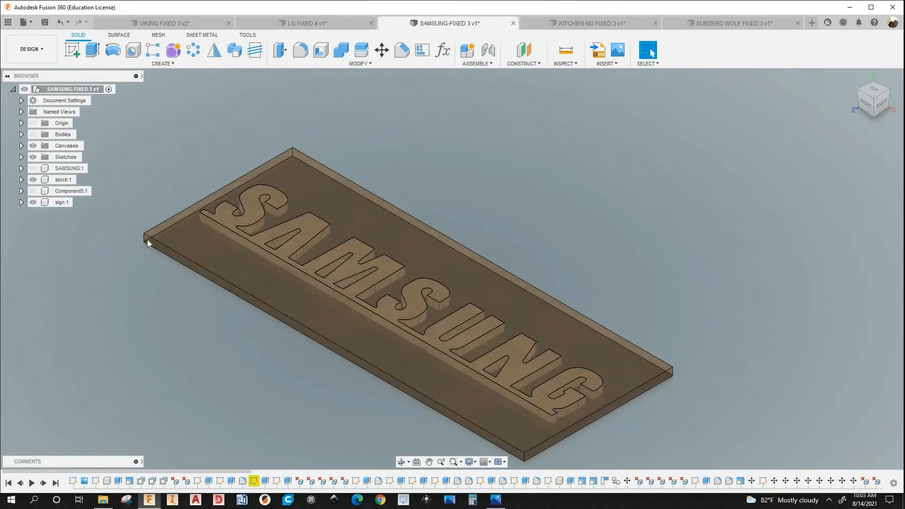
{"action": "middle_click_drag", "start_coordinate": [147, 240], "coordinate": [192, 243]}
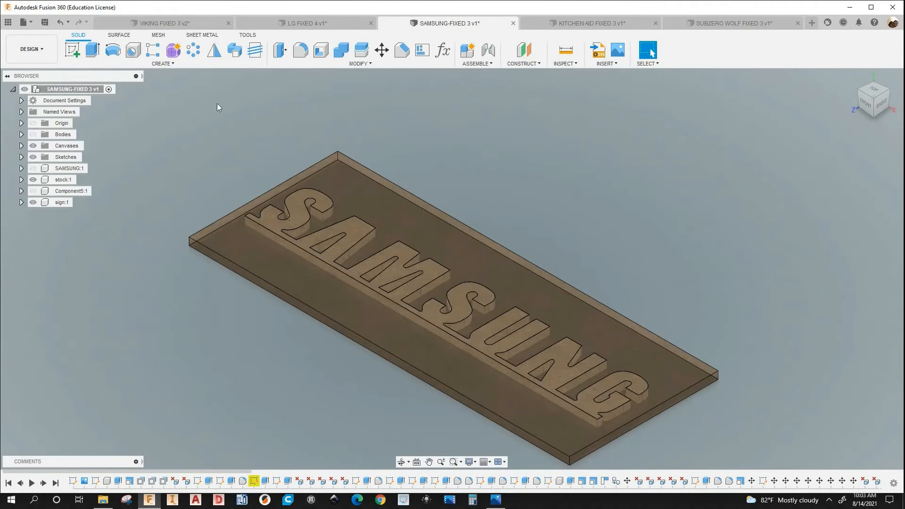
{"action": "left_click", "coordinate": [21, 145]}
{"action": "left_click", "coordinate": [20, 146]}
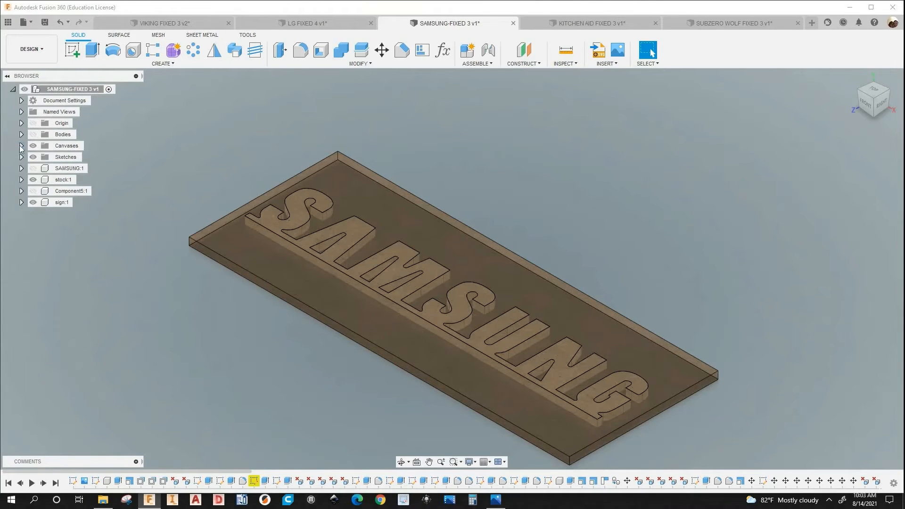
{"action": "left_click", "coordinate": [20, 145]}
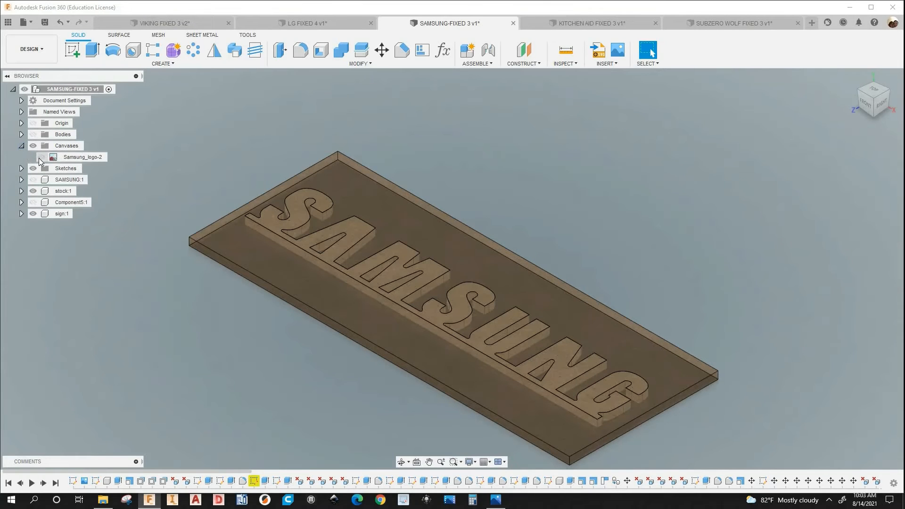
{"action": "left_click", "coordinate": [41, 157]}
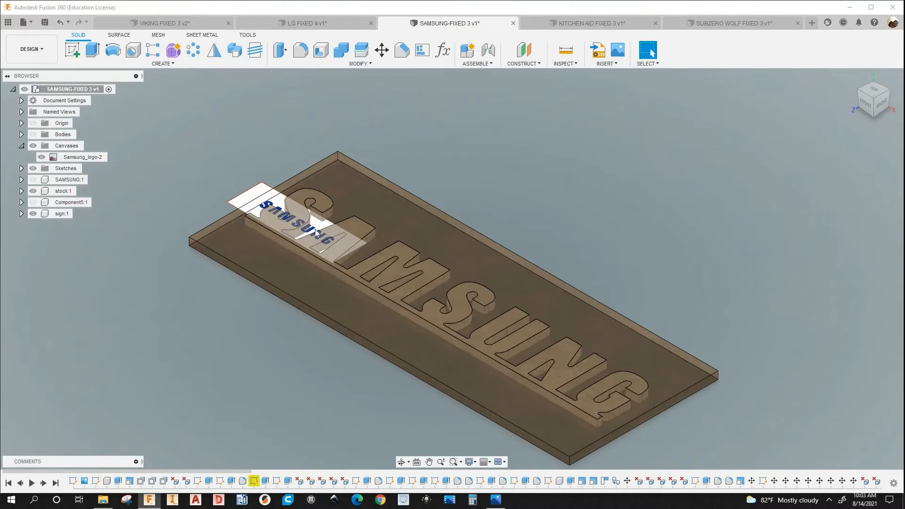
{"action": "scroll", "coordinate": [316, 232], "scroll_direction": "up", "scroll_amount": 5}
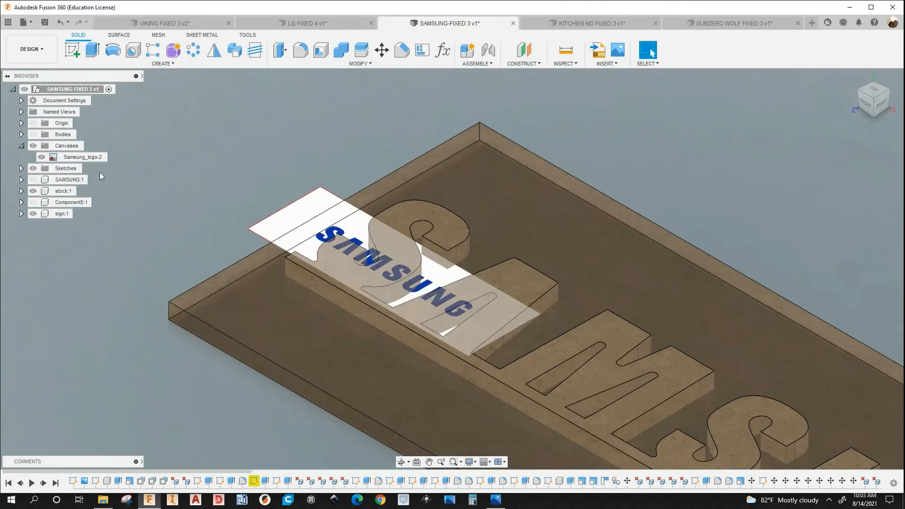
Hide the Samsung_logo-2 canvas, collapse the Canvases folder, and bring the whole sign into view
{"action": "scroll", "coordinate": [179, 213], "scroll_direction": "up", "scroll_amount": 1}
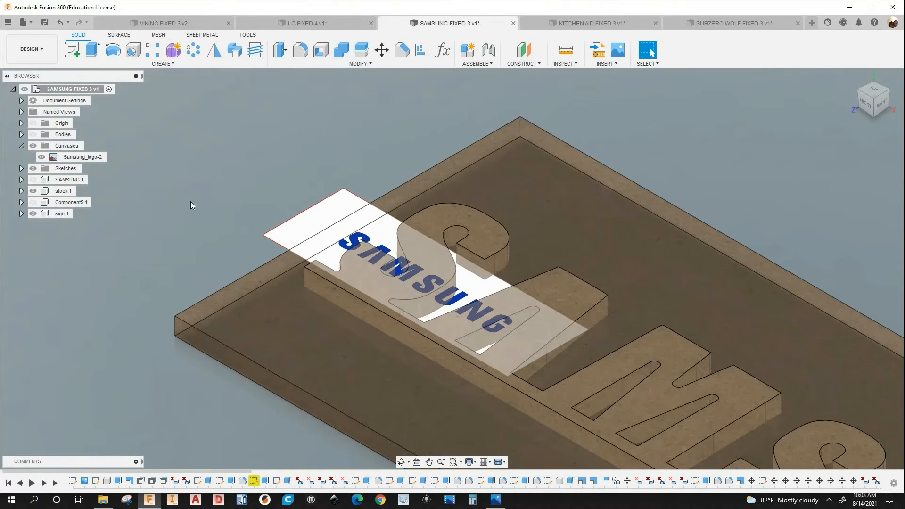
{"action": "left_click", "coordinate": [78, 157]}
{"action": "left_click", "coordinate": [42, 157]}
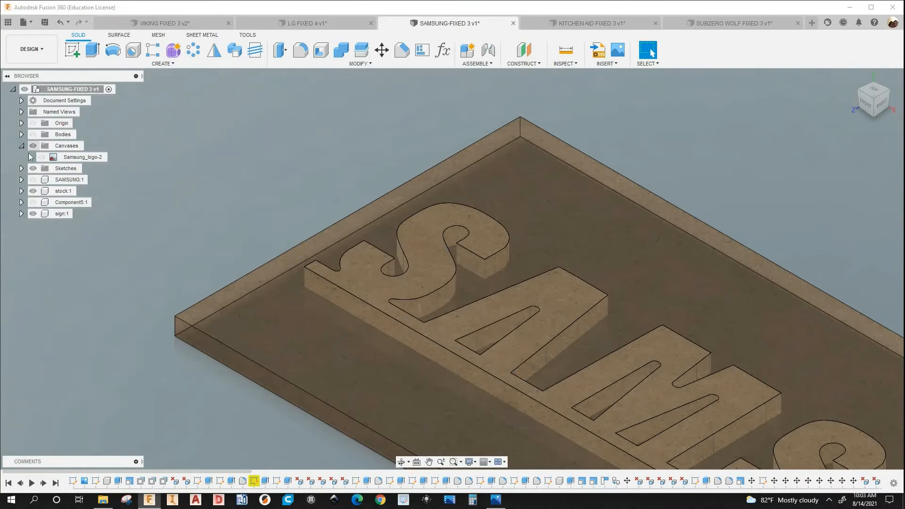
{"action": "left_click", "coordinate": [22, 146]}
{"action": "scroll", "coordinate": [217, 268], "scroll_direction": "down", "scroll_amount": 4}
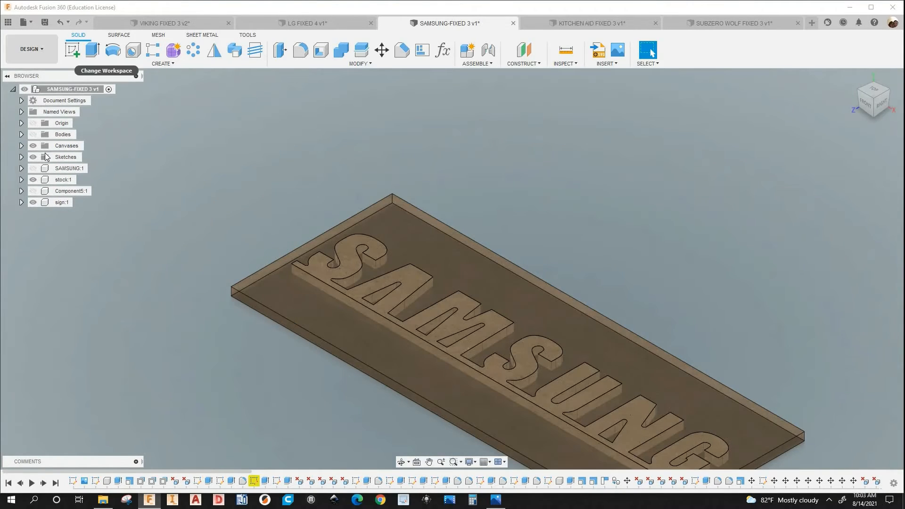
Switch to the Manufacture workspace and display the SAMSUNG sign's 2D Pocket1 and 2D Contour1 (2) toolpaths
{"action": "left_click", "coordinate": [32, 49]}
{"action": "left_click", "coordinate": [28, 154]}
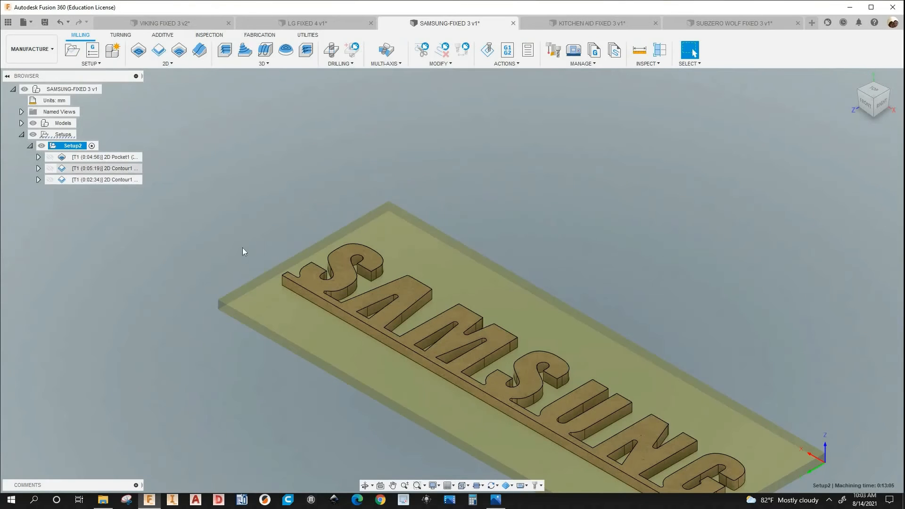
{"action": "left_click", "coordinate": [106, 158]}
{"action": "scroll", "coordinate": [335, 289], "scroll_direction": "up", "scroll_amount": 3}
{"action": "middle_click_drag", "start_coordinate": [392, 312], "coordinate": [240, 217]}
{"action": "scroll", "coordinate": [268, 257], "scroll_direction": "down", "scroll_amount": 2}
{"action": "left_click", "coordinate": [117, 171]}
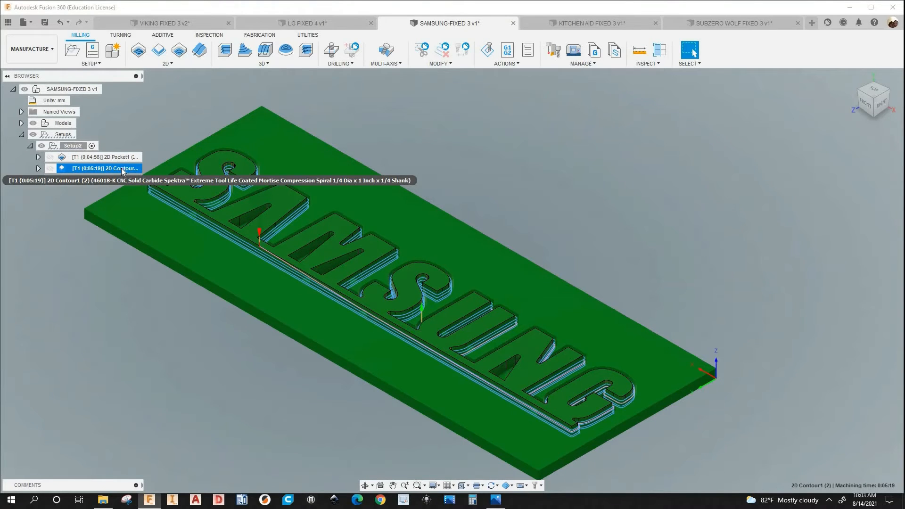
Open 2D Contour1 (2) for editing, review its Passes and Linking settings, and close it
{"action": "right_click", "coordinate": [132, 180]}
{"action": "left_click", "coordinate": [141, 178]}
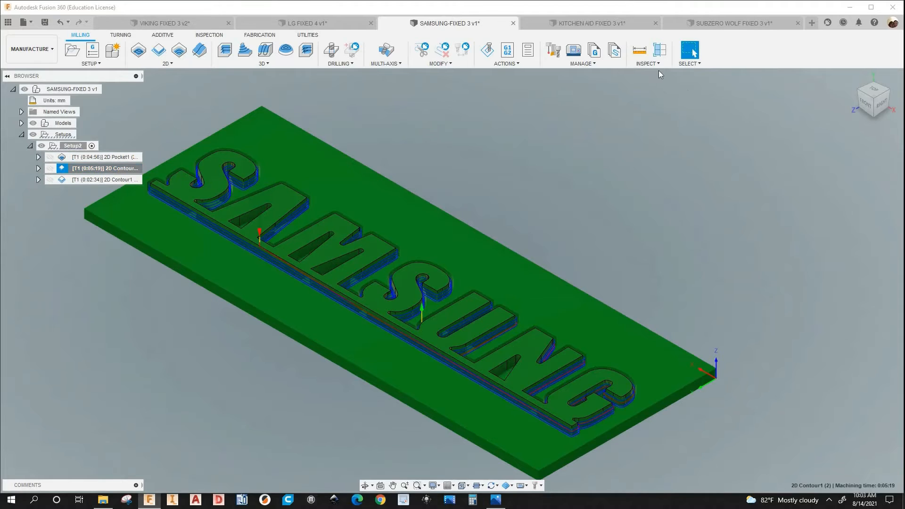
{"action": "left_click", "coordinate": [658, 55]}
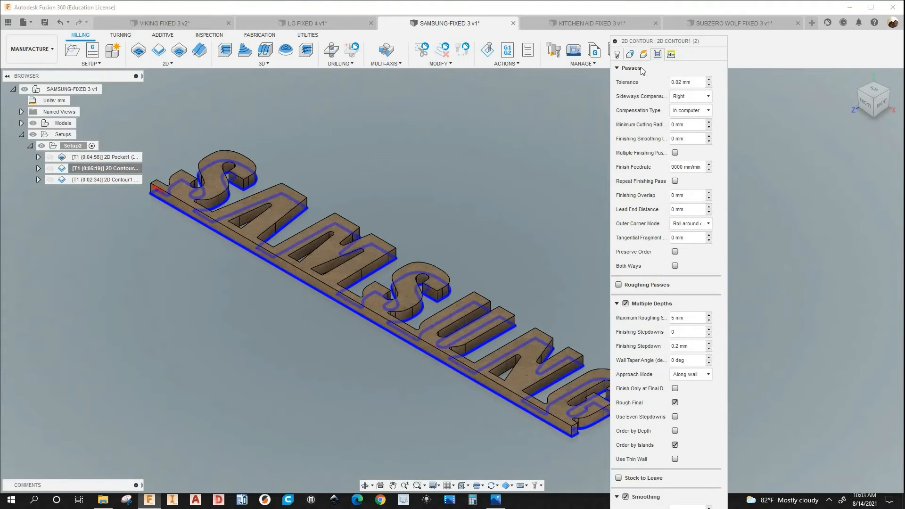
{"action": "left_click", "coordinate": [671, 55]}
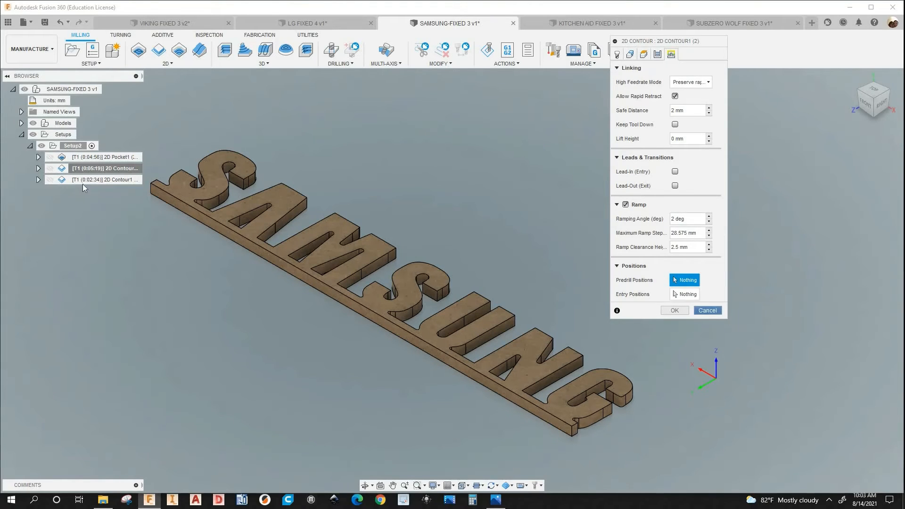
{"action": "key", "text": "Return"}
Check the tool details listed under 2D Contour1 (2) and examine the 2D Contour1 (3) toolpath around the SAMSUNG letters
{"action": "left_click", "coordinate": [40, 170]}
{"action": "left_click", "coordinate": [39, 168]}
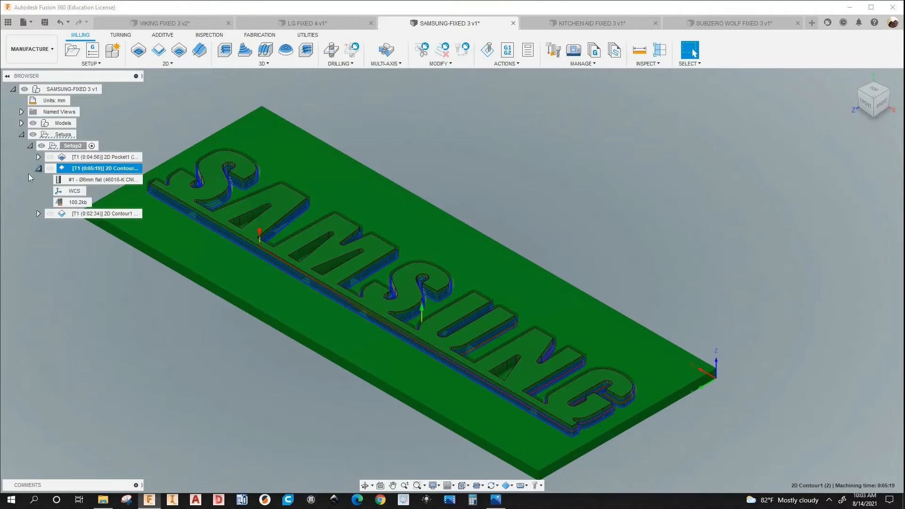
{"action": "left_click", "coordinate": [39, 168]}
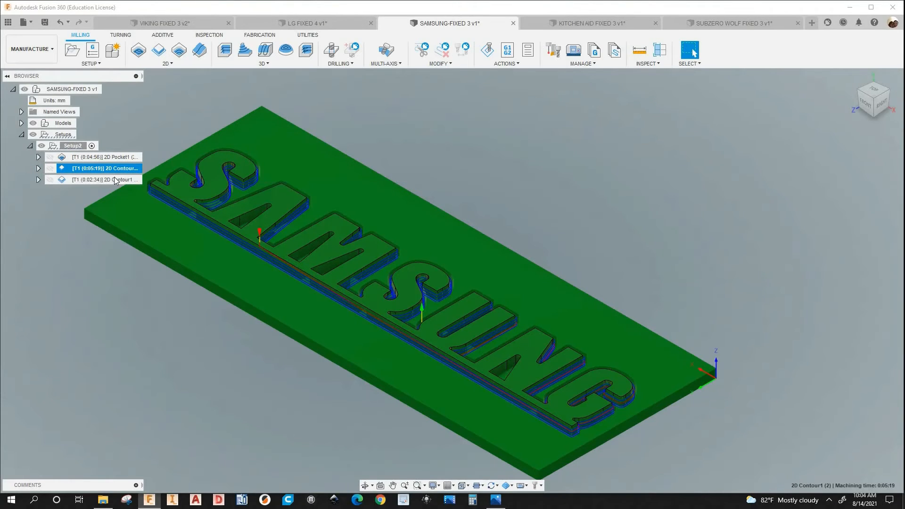
{"action": "left_click", "coordinate": [113, 179]}
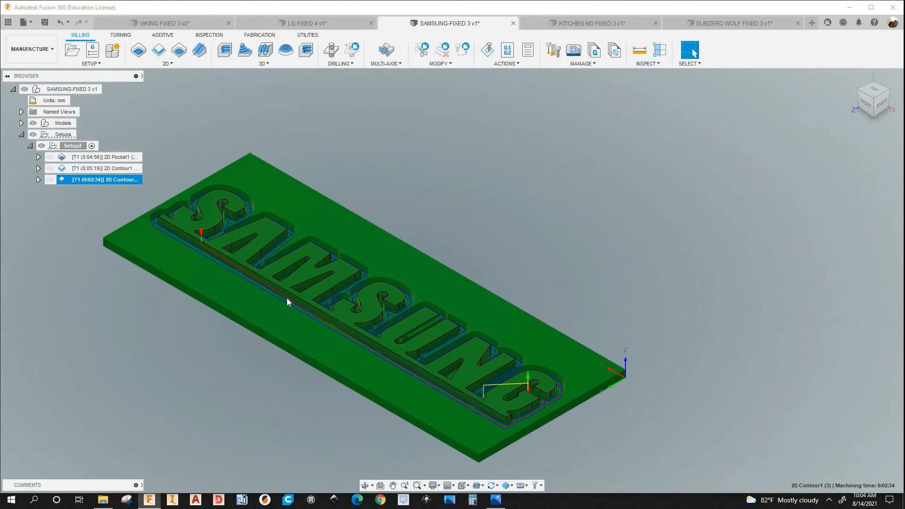
{"action": "scroll", "coordinate": [196, 230], "scroll_direction": "down", "scroll_amount": 2}
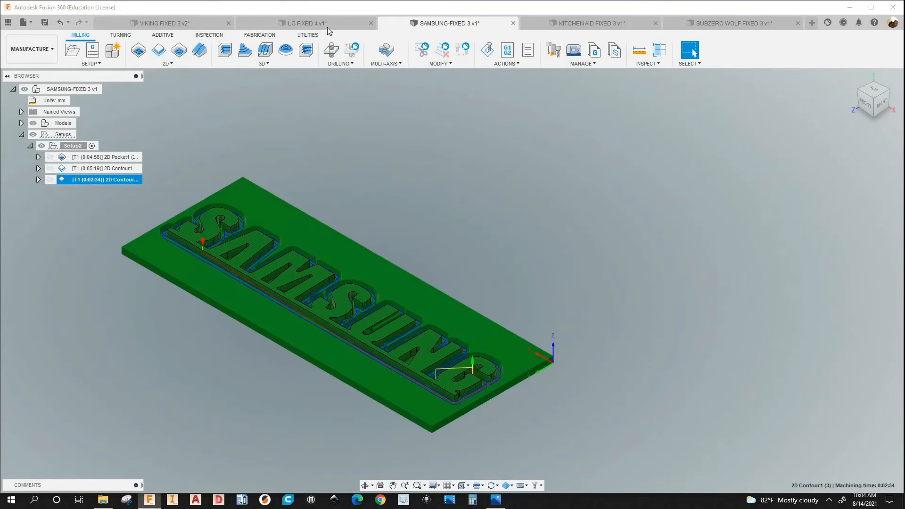
Switch to the KITCHEN AID FIXED 3 document and look over the sign model and its sketches
{"action": "left_click", "coordinate": [568, 25]}
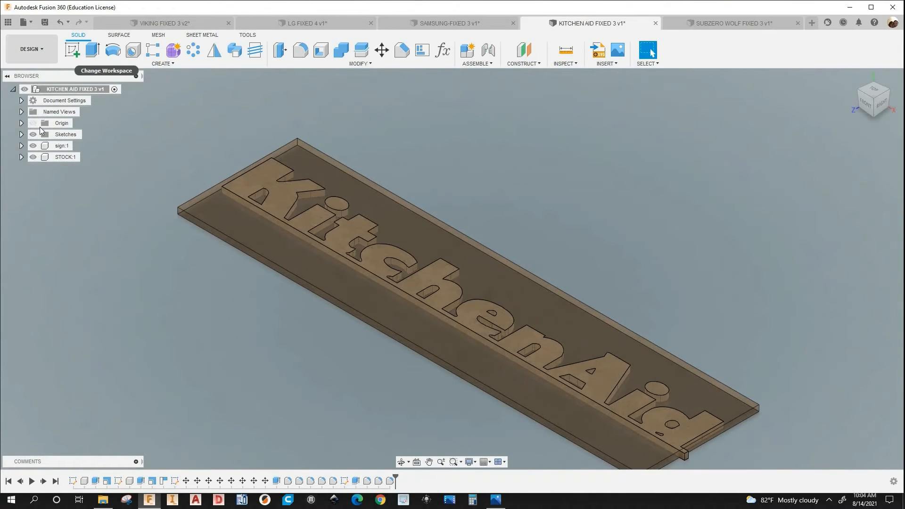
{"action": "left_click", "coordinate": [46, 56]}
{"action": "left_click", "coordinate": [22, 135]}
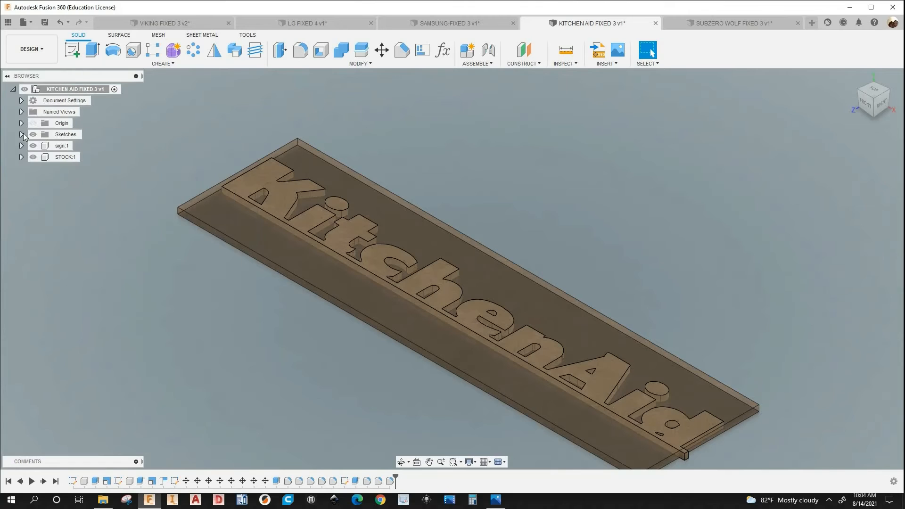
{"action": "left_click", "coordinate": [21, 135]}
{"action": "left_click", "coordinate": [22, 134]}
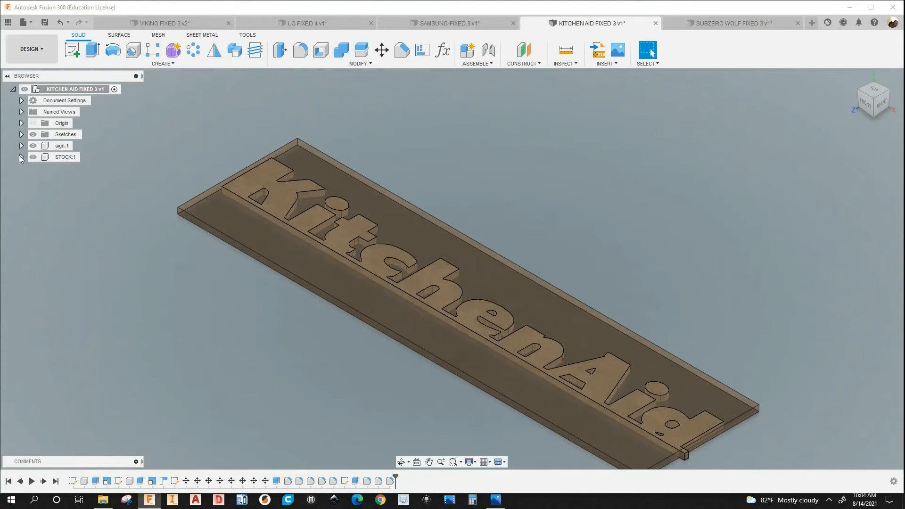
Open the Manufacture workspace and examine the KitchenAid sign's 2D Pocket1 (2), 2D Contour1 (2) and 2D Contour1 (3) toolpaths in order
{"action": "left_click", "coordinate": [37, 56]}
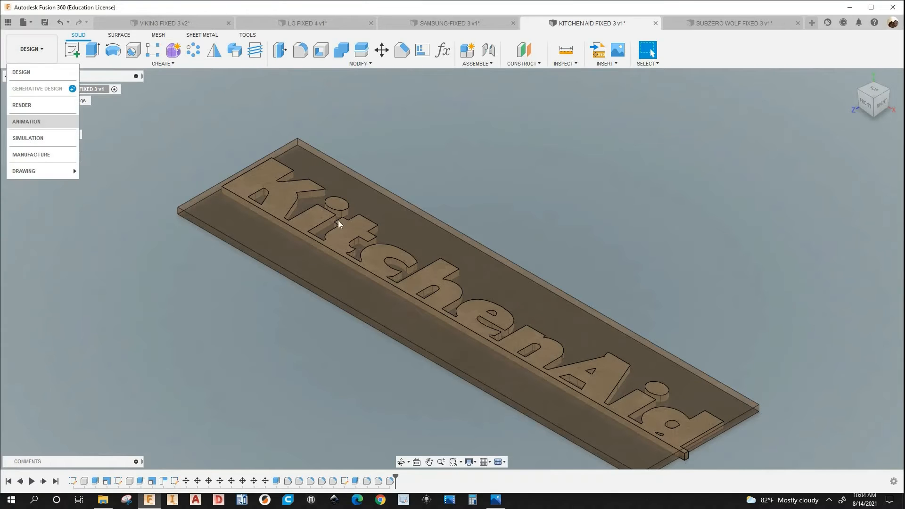
{"action": "left_click", "coordinate": [35, 154]}
{"action": "left_click", "coordinate": [113, 159]}
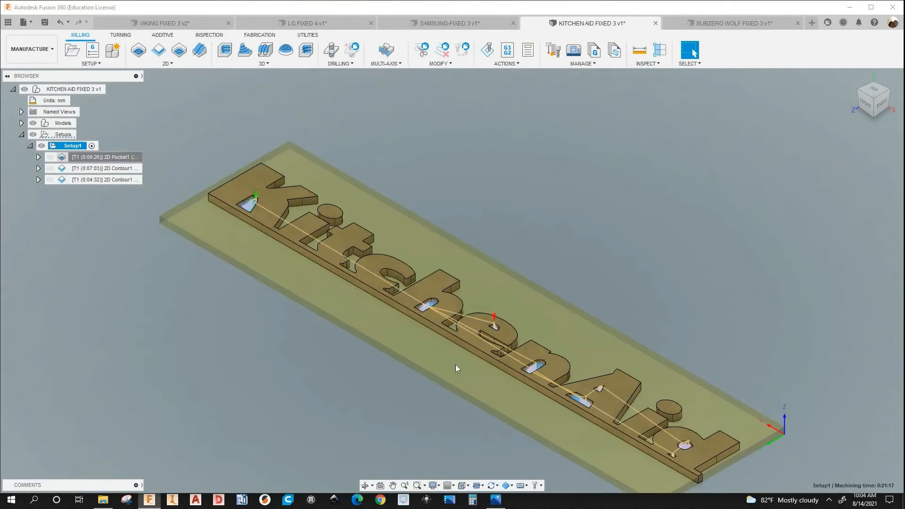
{"action": "scroll", "coordinate": [504, 315], "scroll_direction": "up", "scroll_amount": 5}
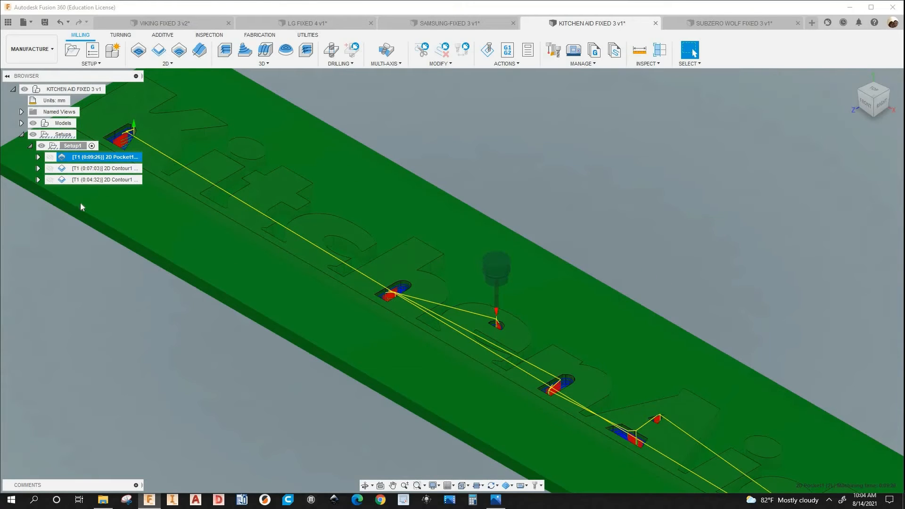
{"action": "left_click", "coordinate": [105, 170]}
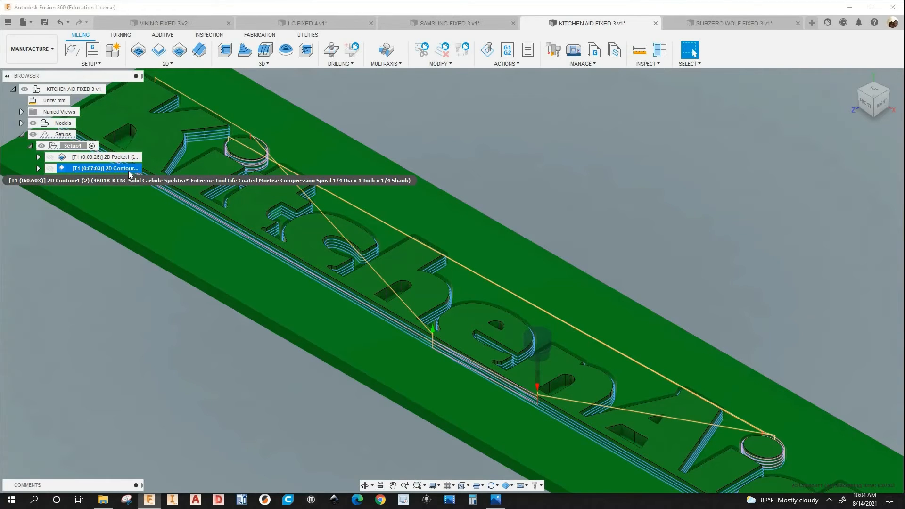
{"action": "scroll", "coordinate": [117, 183], "scroll_direction": "down", "scroll_amount": 5}
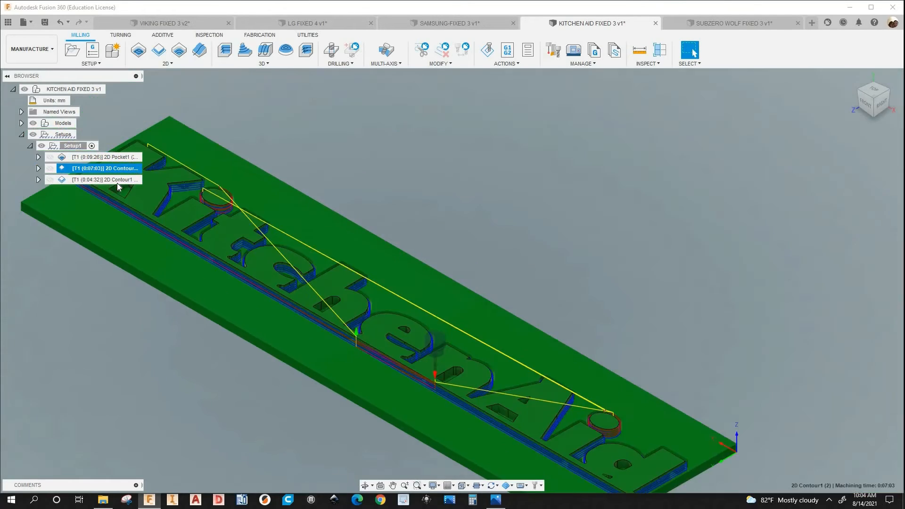
{"action": "left_click", "coordinate": [113, 181]}
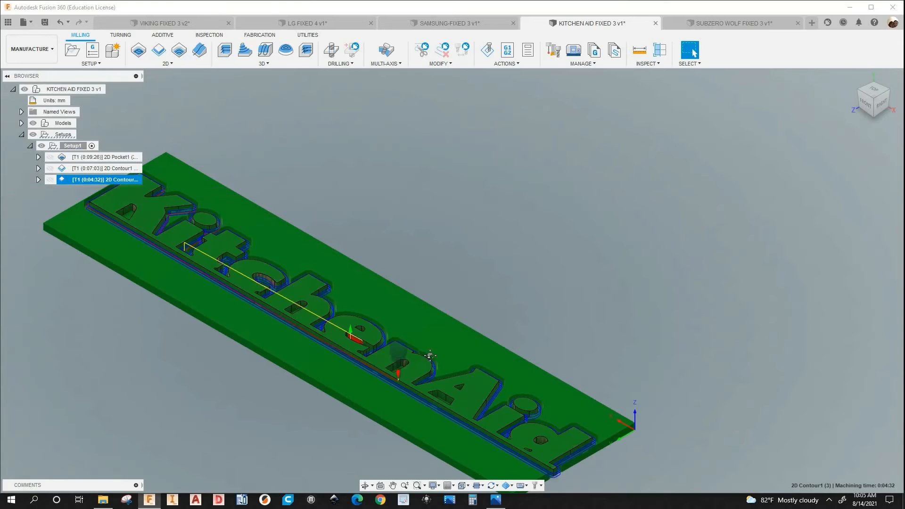
Inspect the 2D Contour1 (3) toolpath at the base's end by the stock edge, review the operation's Heights settings, and cancel editing
{"action": "scroll", "coordinate": [491, 436], "scroll_direction": "up", "scroll_amount": 5}
{"action": "scroll", "coordinate": [538, 422], "scroll_direction": "up", "scroll_amount": 8}
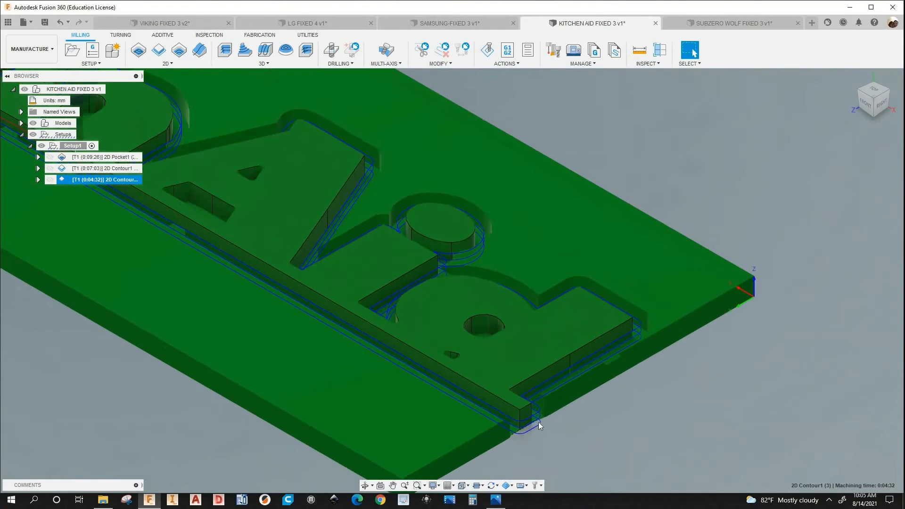
{"action": "scroll", "coordinate": [540, 421], "scroll_direction": "up", "scroll_amount": 3}
{"action": "scroll", "coordinate": [541, 422], "scroll_direction": "down", "scroll_amount": 1}
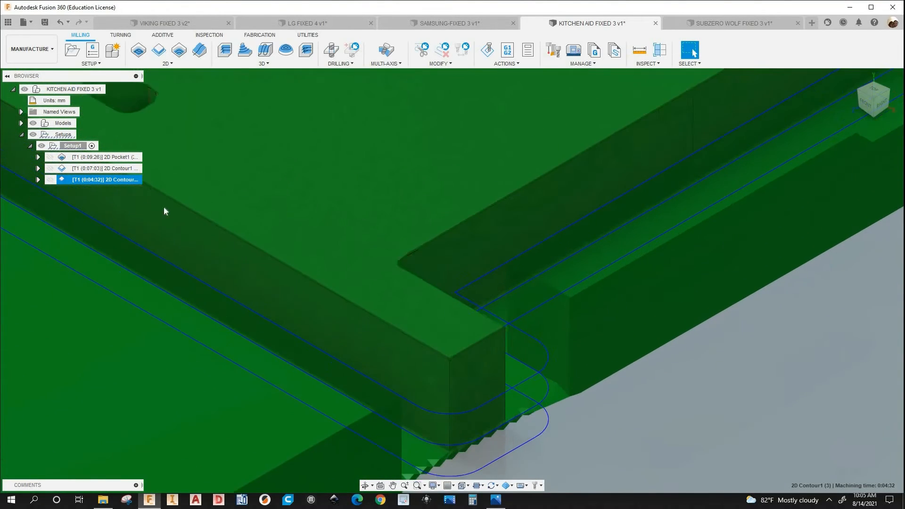
{"action": "right_click", "coordinate": [129, 182]}
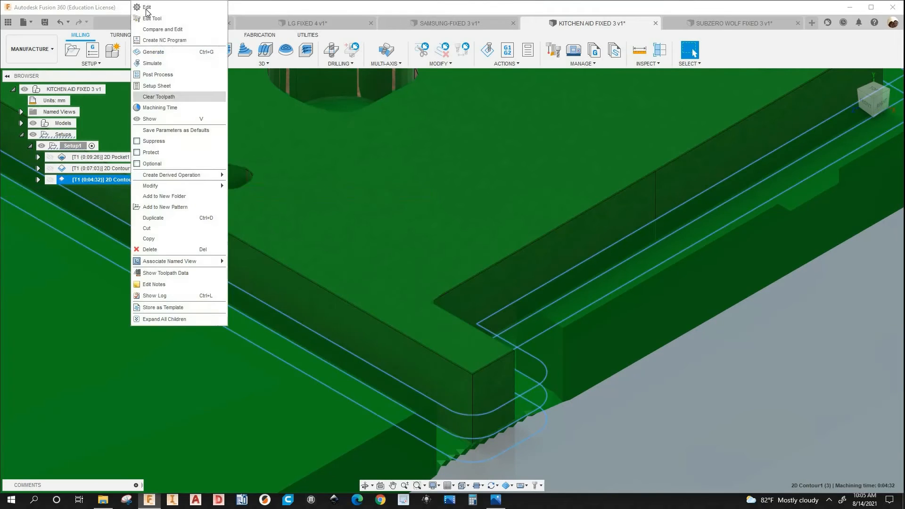
{"action": "left_click", "coordinate": [151, 6]}
{"action": "left_click", "coordinate": [644, 55]}
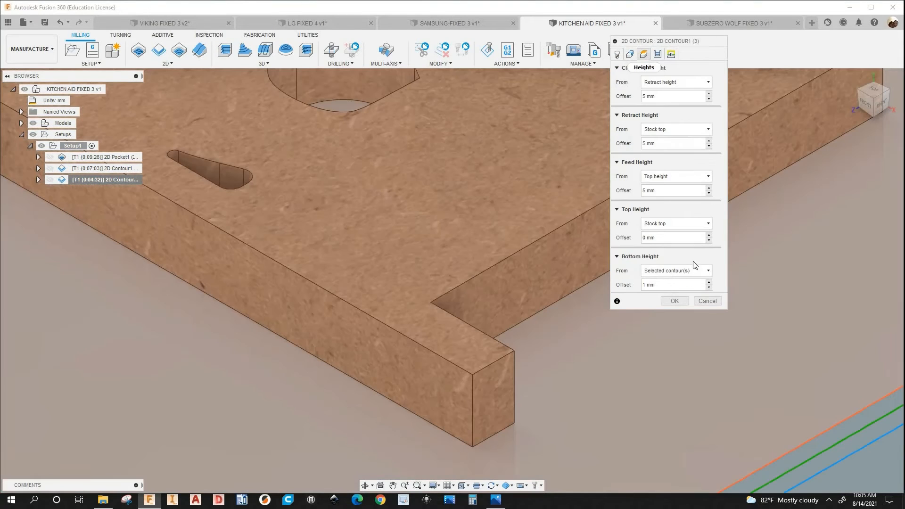
{"action": "left_click", "coordinate": [707, 302]}
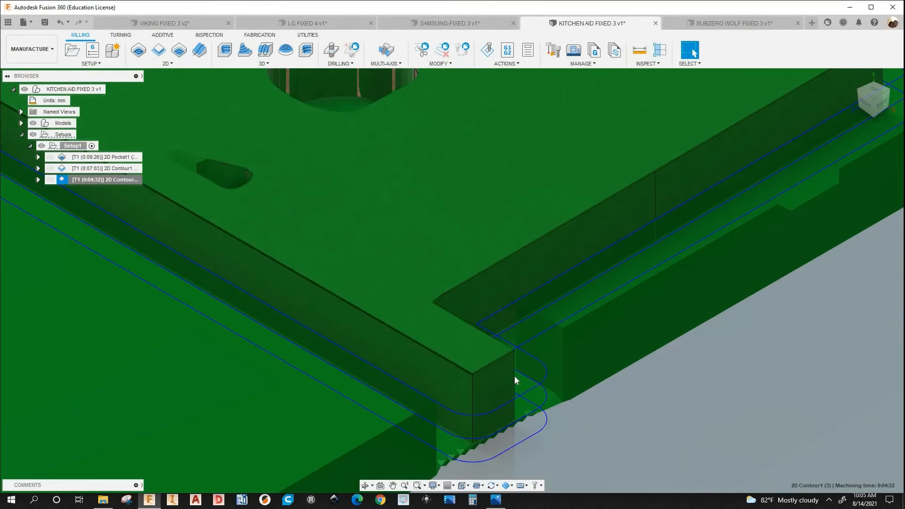
{"action": "scroll", "coordinate": [611, 352], "scroll_direction": "down", "scroll_amount": 5}
{"action": "scroll", "coordinate": [607, 311], "scroll_direction": "down", "scroll_amount": 5}
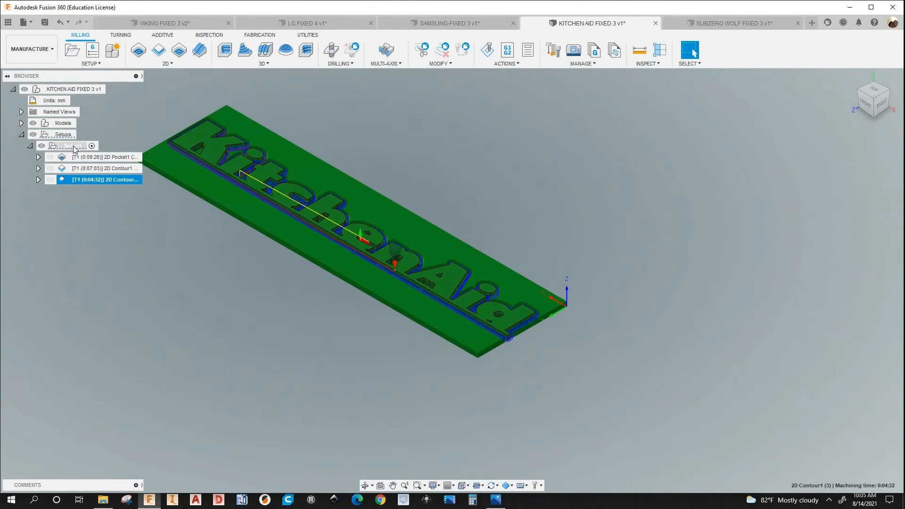
Start simulating all of Setup1 with stopping on collision turned off, viewing the 2D Pocket1 (2) cuts
{"action": "left_click", "coordinate": [73, 146]}
{"action": "right_click", "coordinate": [73, 147]}
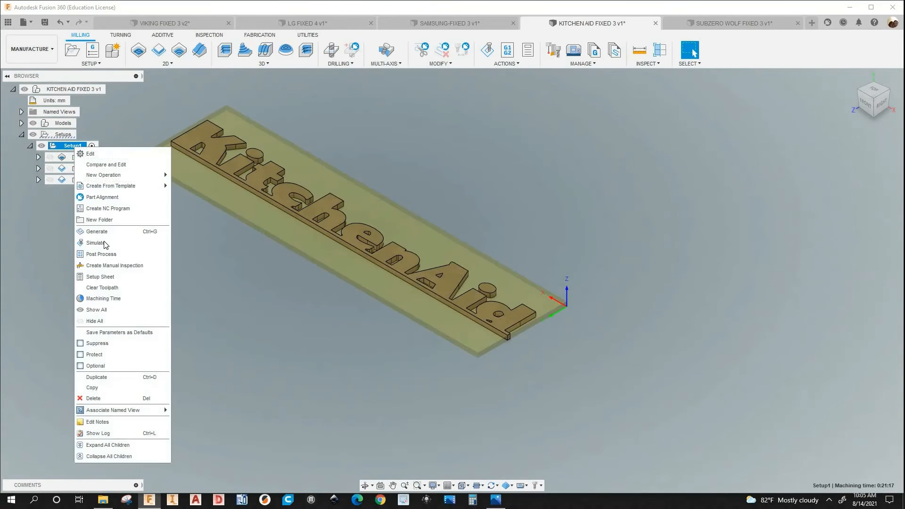
{"action": "left_click", "coordinate": [446, 447]}
{"action": "left_click", "coordinate": [449, 446]}
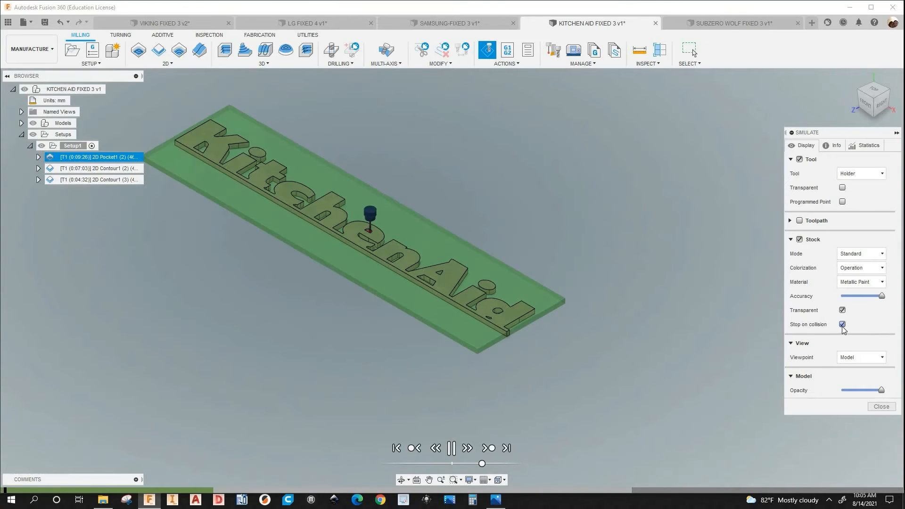
{"action": "scroll", "coordinate": [628, 327], "scroll_direction": "up", "scroll_amount": 3}
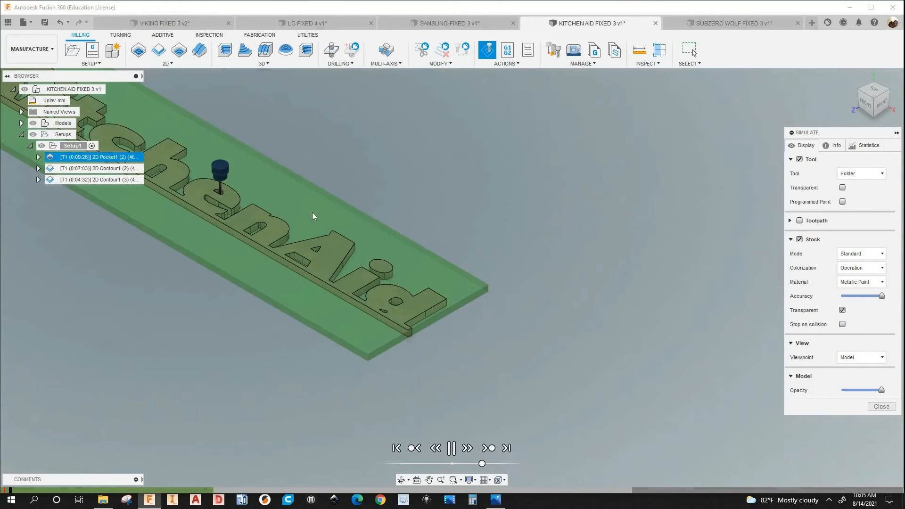
{"action": "scroll", "coordinate": [312, 216], "scroll_direction": "up", "scroll_amount": 4}
Increase the playback speed, watch the simulation through 2D Contour1 (2) and 2D Contour1 (3), and close it
{"action": "left_click_drag", "start_coordinate": [482, 464], "coordinate": [492, 464]}
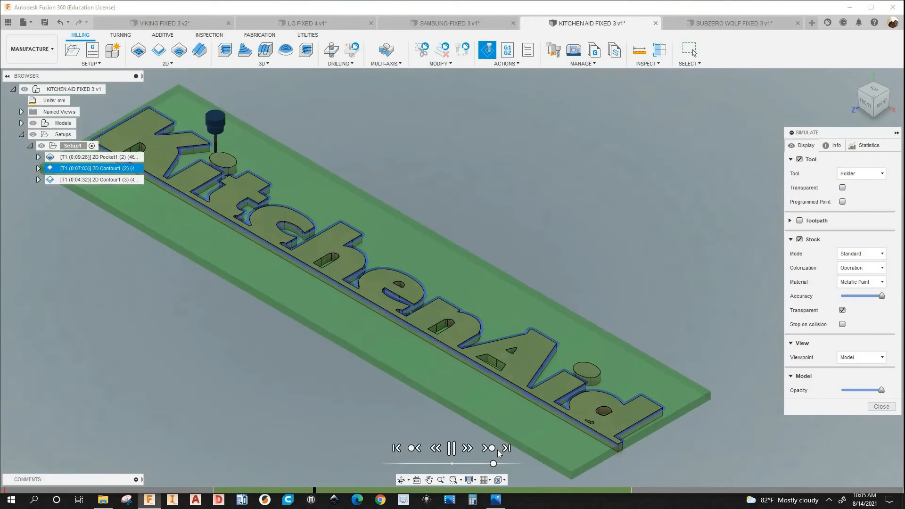
{"action": "scroll", "coordinate": [493, 403], "scroll_direction": "down", "scroll_amount": 2}
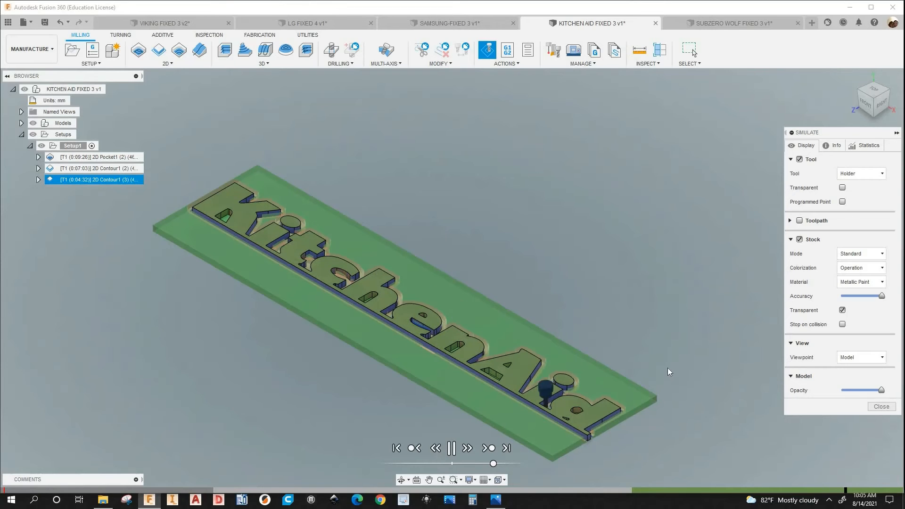
{"action": "left_click", "coordinate": [451, 448]}
{"action": "scroll", "coordinate": [490, 387], "scroll_direction": "up", "scroll_amount": 1}
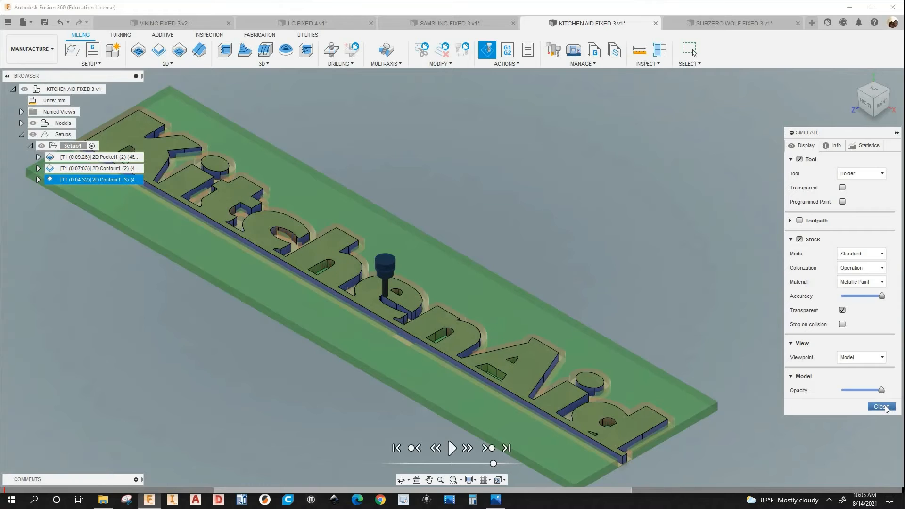
{"action": "left_click", "coordinate": [881, 406]}
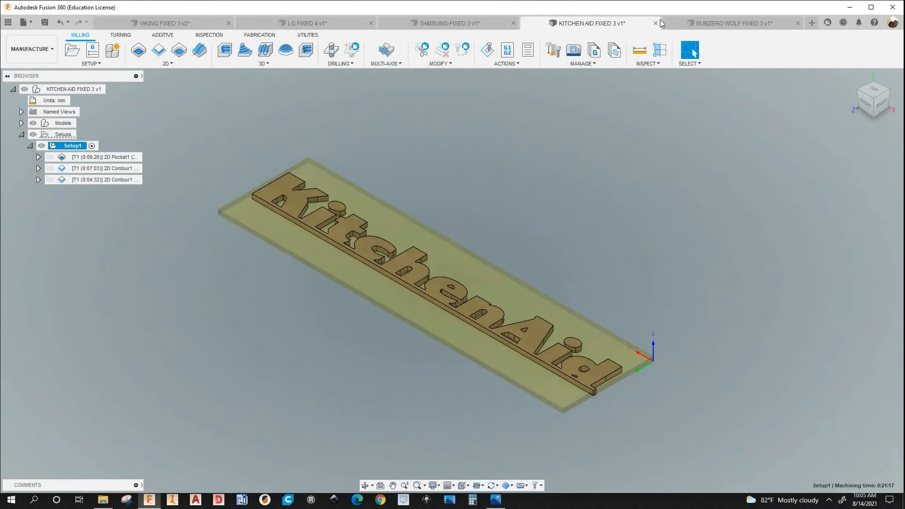
Switch to the SUBZERO WOLF FIXED 3 document
{"action": "left_click", "coordinate": [695, 24]}
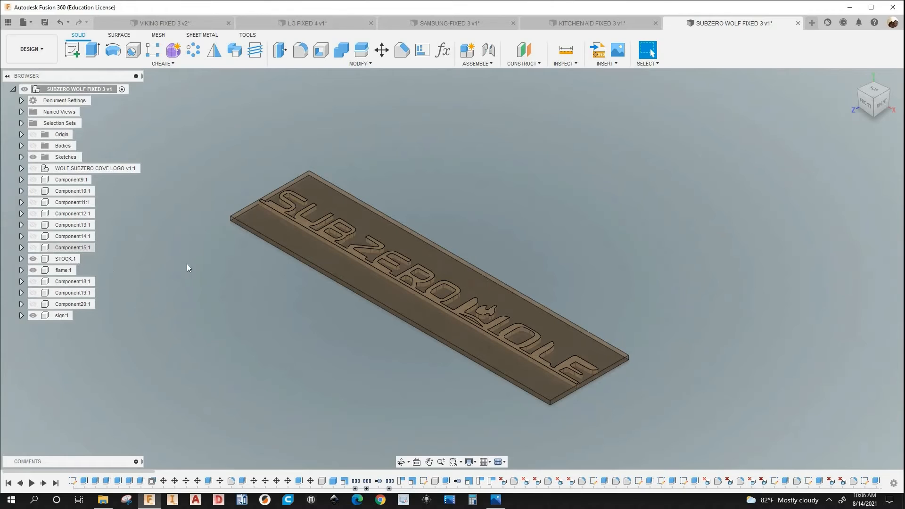
Highlight the flame component of the sign and switch to the Manufacture workspace
{"action": "left_click", "coordinate": [35, 55]}
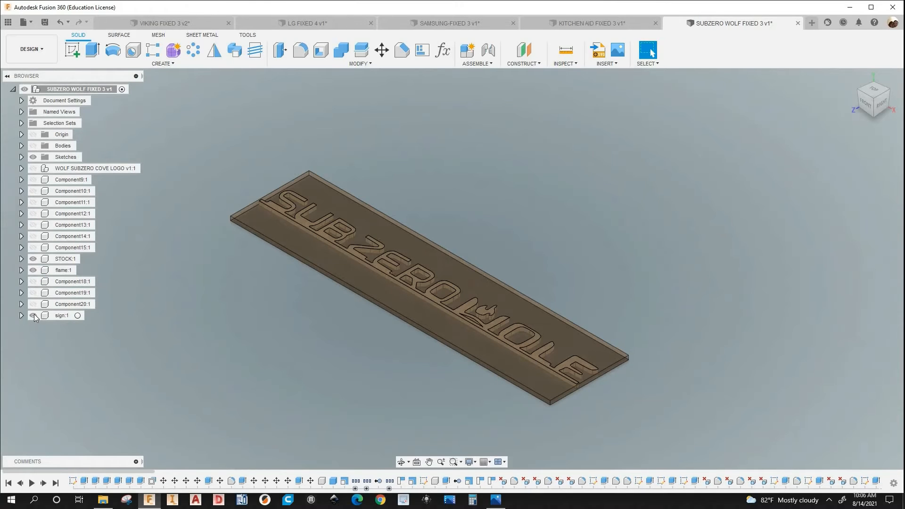
{"action": "left_click", "coordinate": [48, 270]}
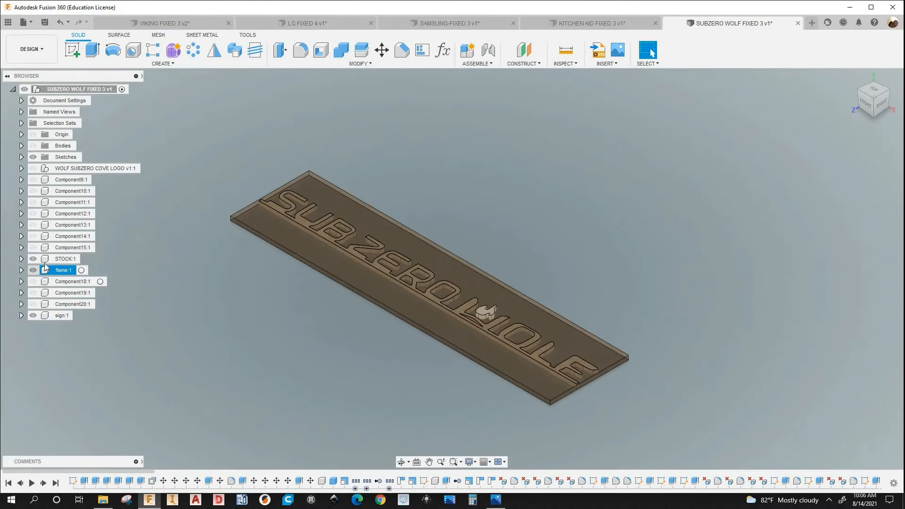
{"action": "left_click", "coordinate": [28, 53]}
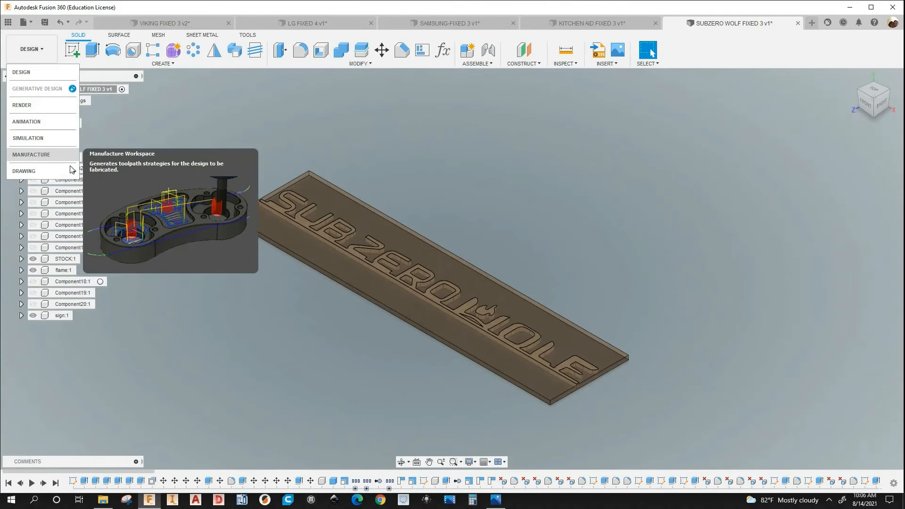
{"action": "left_click", "coordinate": [42, 155]}
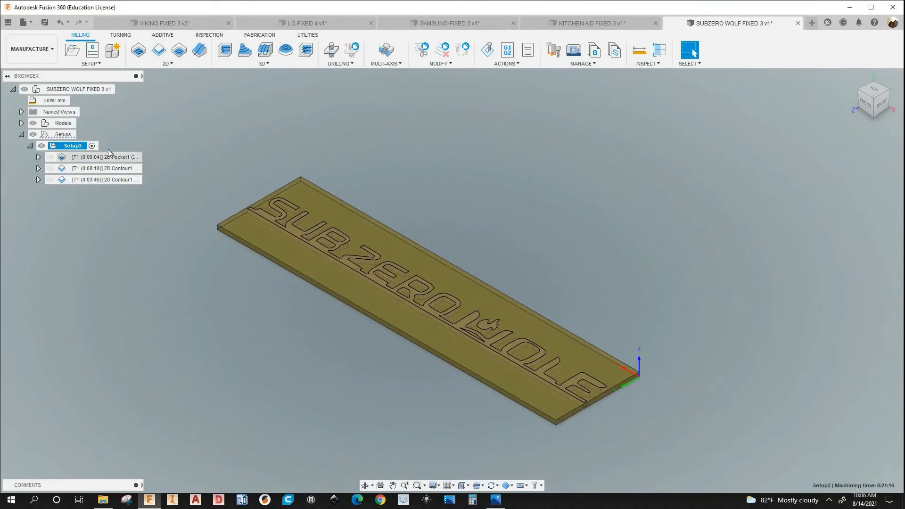
Inspect the toolpaths of 2D Pocket1 (2), 2D Contour1 (2) and 2D Contour1 (3) in Setup3
{"action": "left_click", "coordinate": [106, 157]}
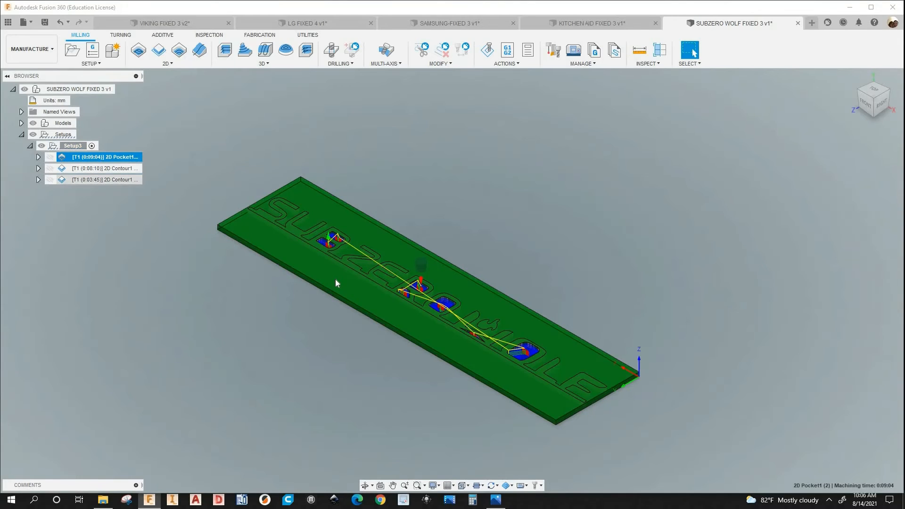
{"action": "scroll", "coordinate": [251, 319], "scroll_direction": "up", "scroll_amount": 8}
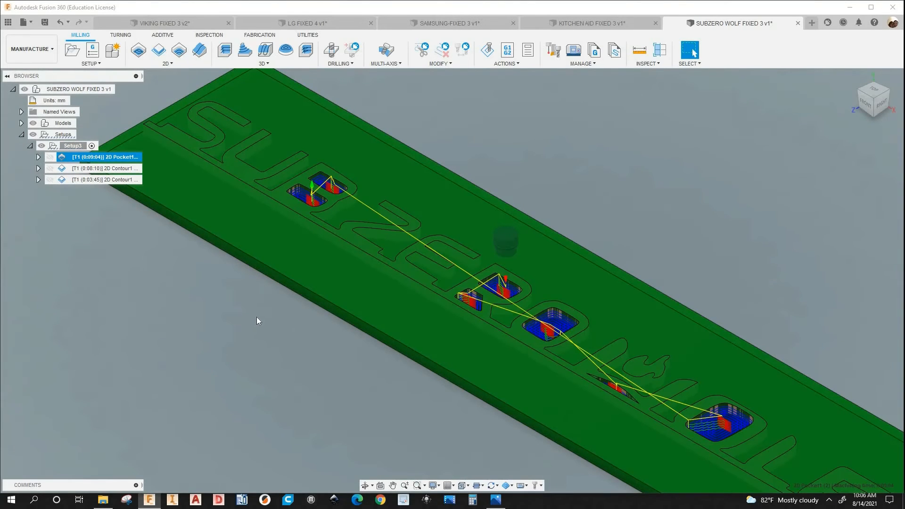
{"action": "scroll", "coordinate": [257, 319], "scroll_direction": "down", "scroll_amount": 6}
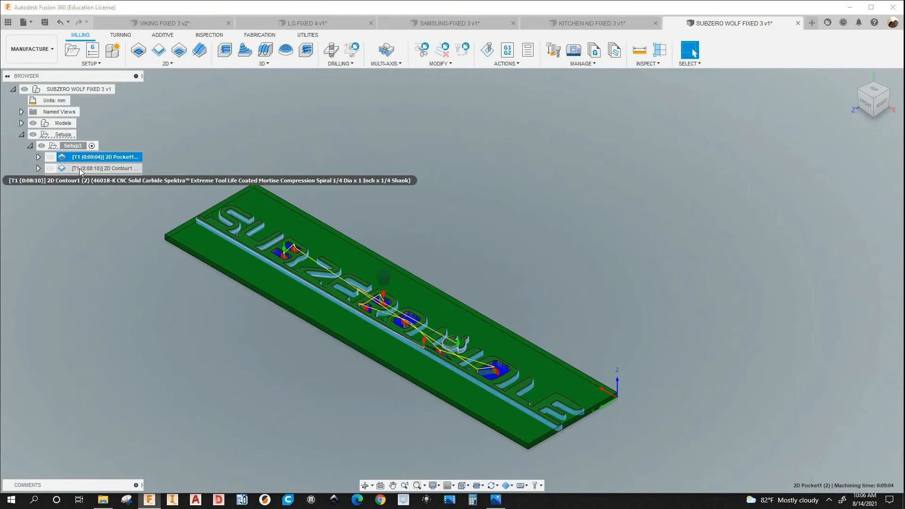
{"action": "left_click", "coordinate": [79, 168]}
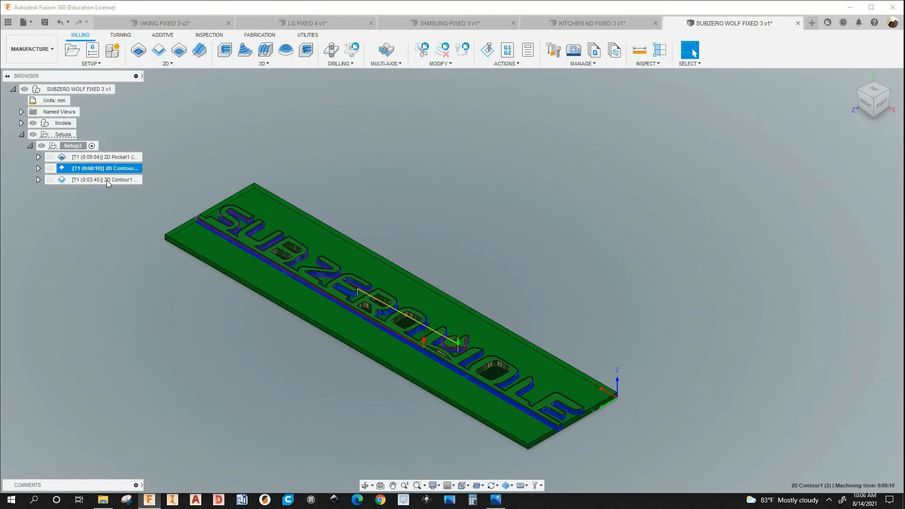
{"action": "left_click", "coordinate": [106, 180]}
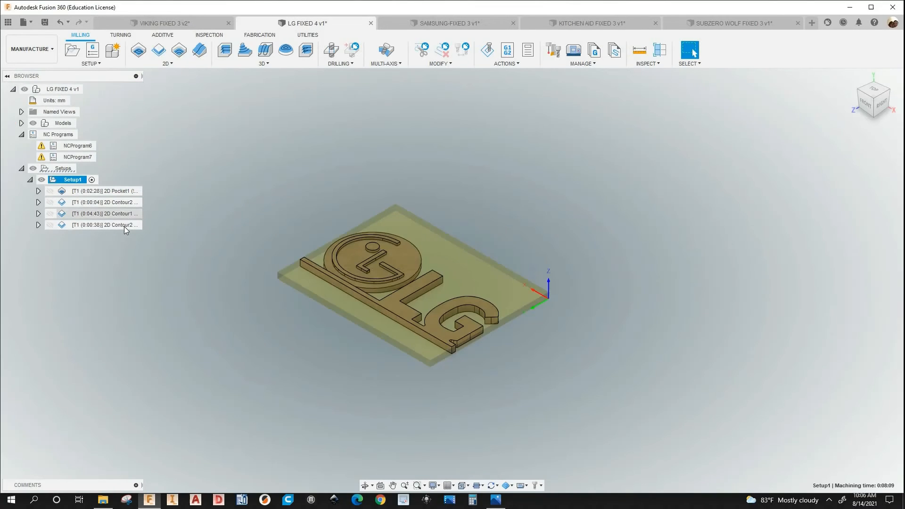
Inspect the 2D Contour2 (3) toolpath around the letters and base in the LG FIXED 4 document
{"action": "left_click", "coordinate": [124, 226]}
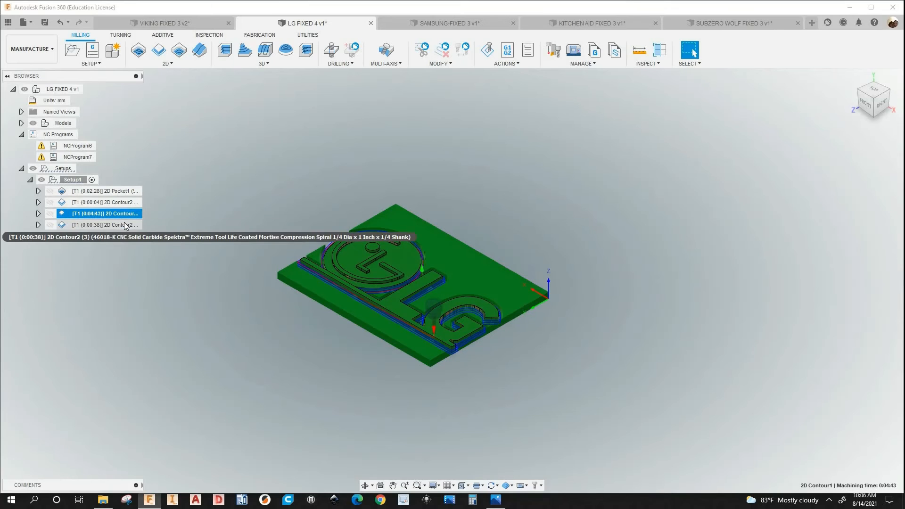
{"action": "scroll", "coordinate": [426, 347], "scroll_direction": "up", "scroll_amount": 8}
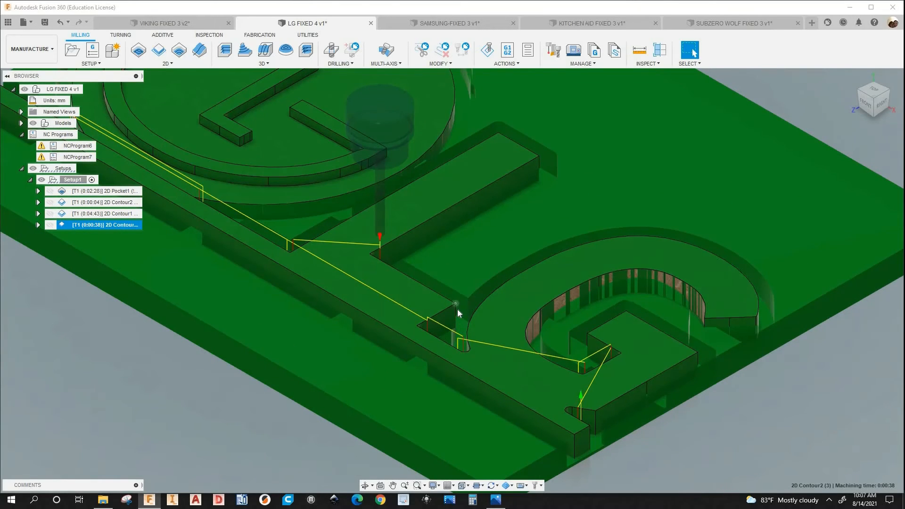
{"action": "scroll", "coordinate": [458, 309], "scroll_direction": "down", "scroll_amount": 5}
{"action": "scroll", "coordinate": [129, 233], "scroll_direction": "down", "scroll_amount": 1}
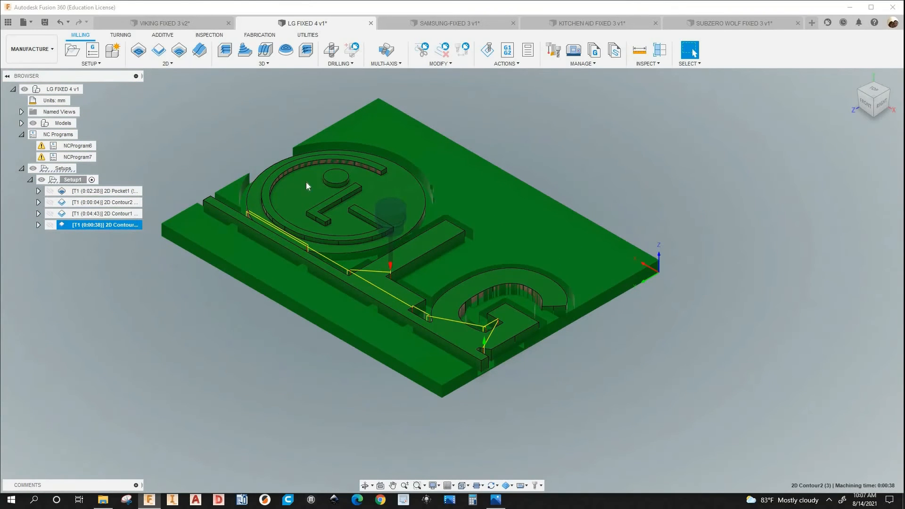
{"action": "scroll", "coordinate": [621, 223], "scroll_direction": "down", "scroll_amount": 2}
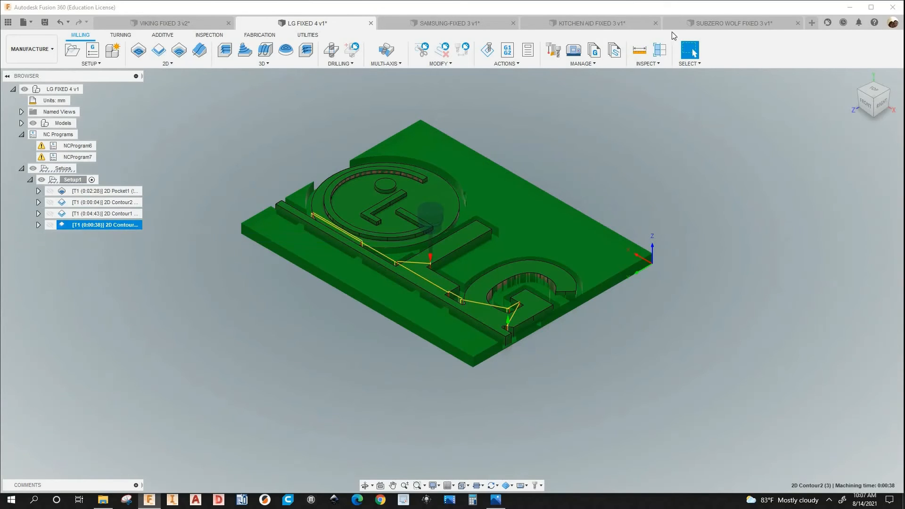
Return to the SUBZERO WOLF FIXED 3 document and compare its pocket toolpath with the two 2D Contour1 toolpaths
{"action": "left_click", "coordinate": [726, 22]}
{"action": "left_click", "coordinate": [104, 182]}
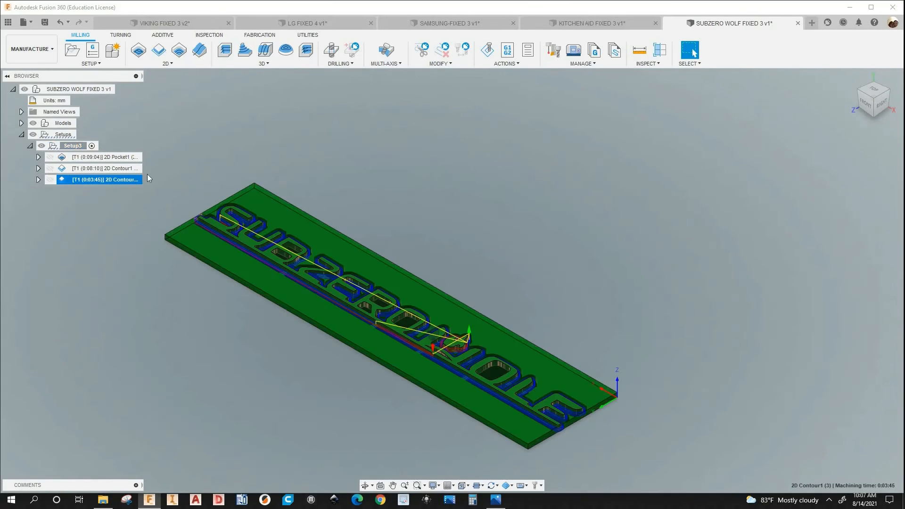
{"action": "left_click", "coordinate": [106, 158]}
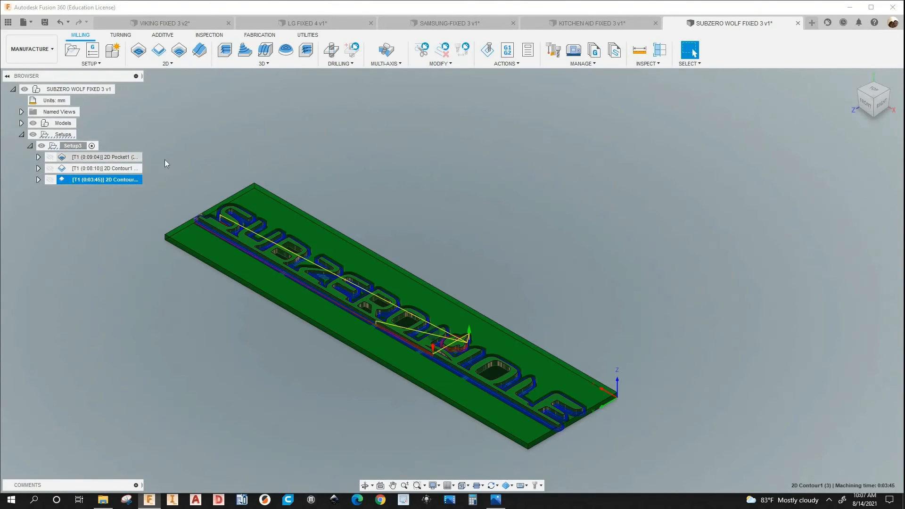
{"action": "left_click", "coordinate": [108, 170]}
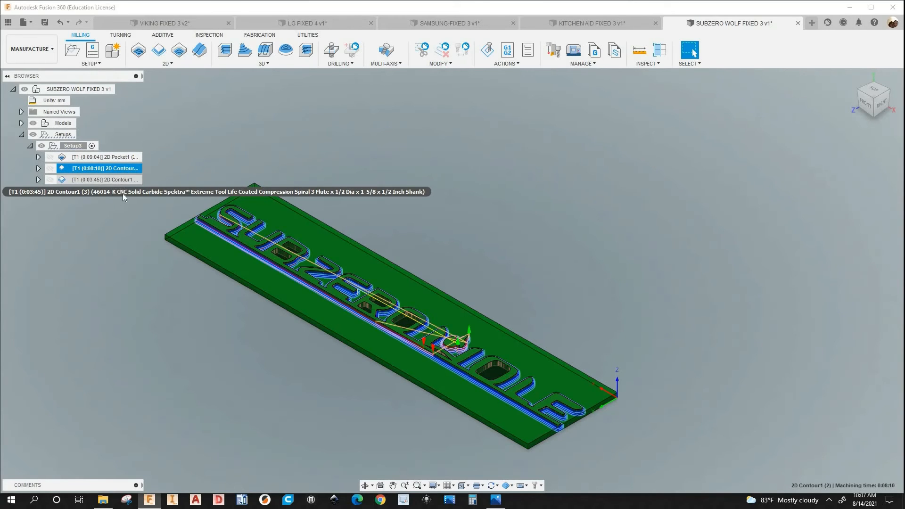
{"action": "left_click", "coordinate": [105, 181]}
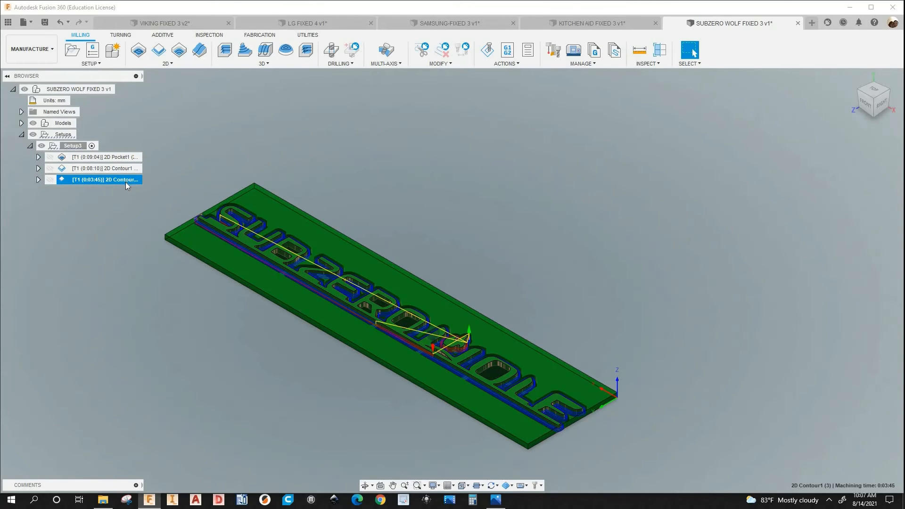
Open 2D Contour1 (3) for editing, review its Passes settings including Multiple Depths and Stock to Leave, and cancel editing
{"action": "right_click", "coordinate": [126, 182]}
{"action": "left_click", "coordinate": [143, 189]}
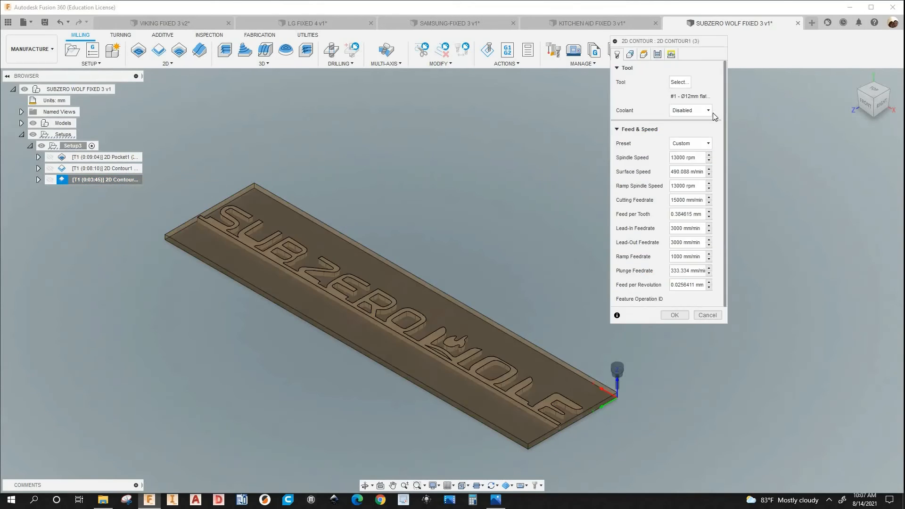
{"action": "left_click", "coordinate": [657, 55]}
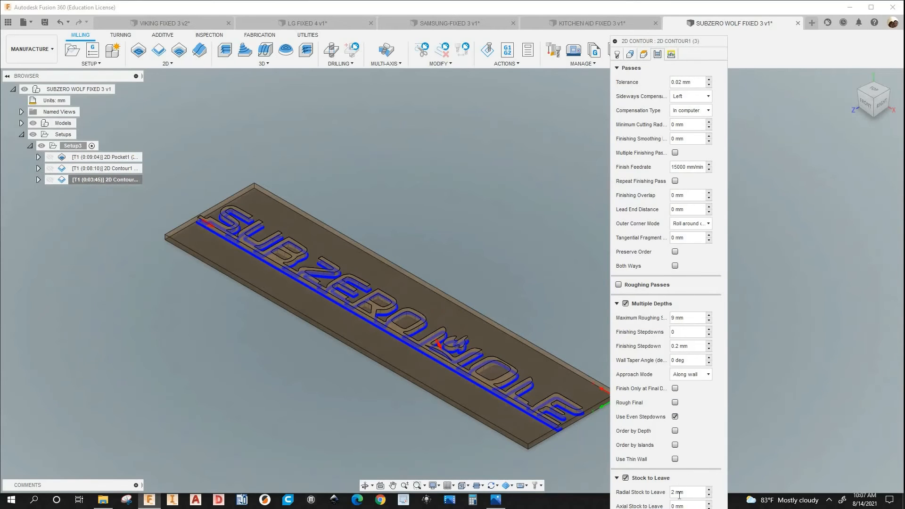
{"action": "left_click_drag", "start_coordinate": [702, 42], "coordinate": [689, 3]}
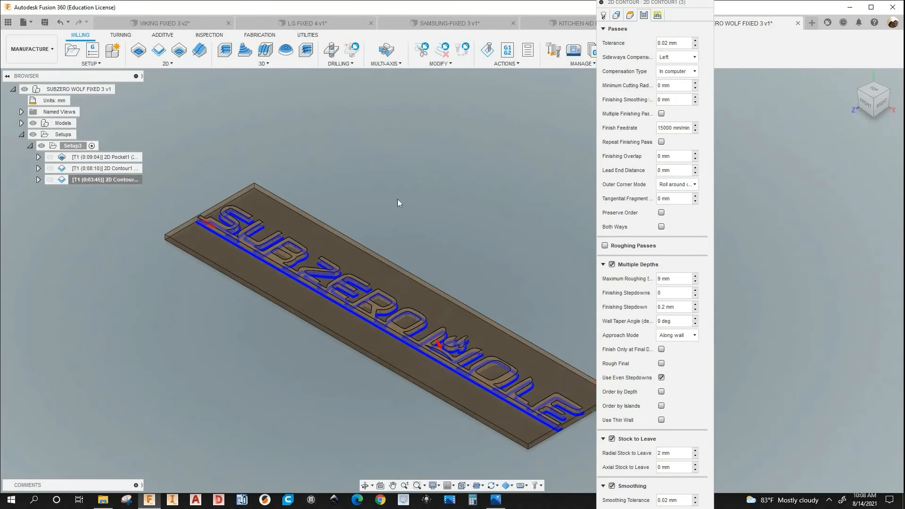
{"action": "key", "text": "Escape"}
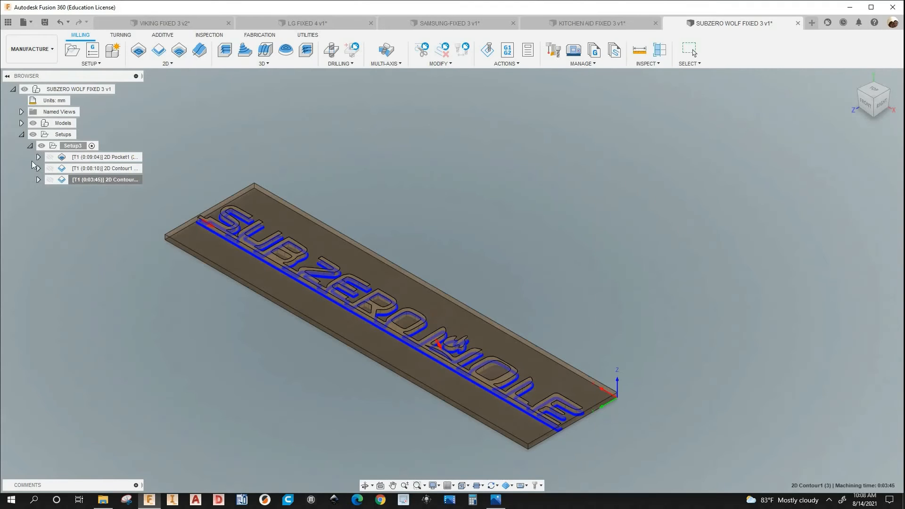
Check the tool details listed under 2D Pocket1 (2) and 2D Contour1 (3), collapsing each operation again
{"action": "left_click", "coordinate": [38, 157]}
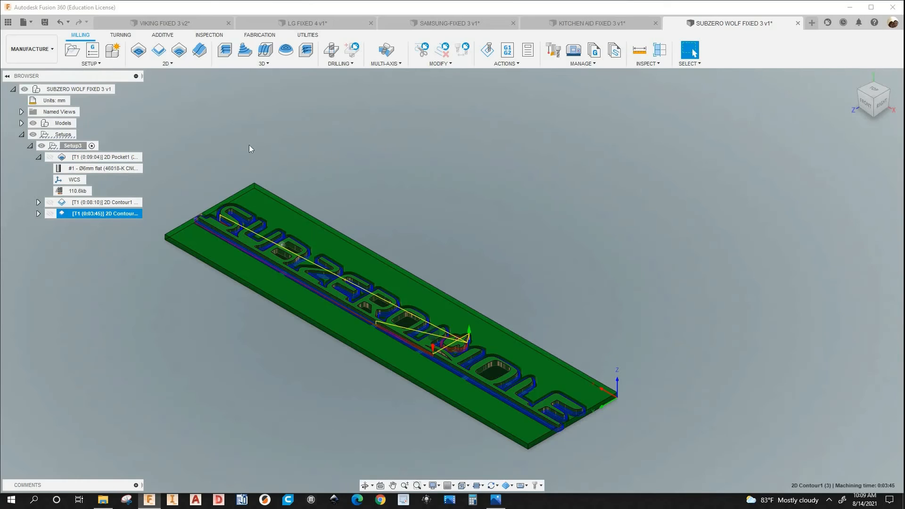
{"action": "left_click", "coordinate": [39, 158]}
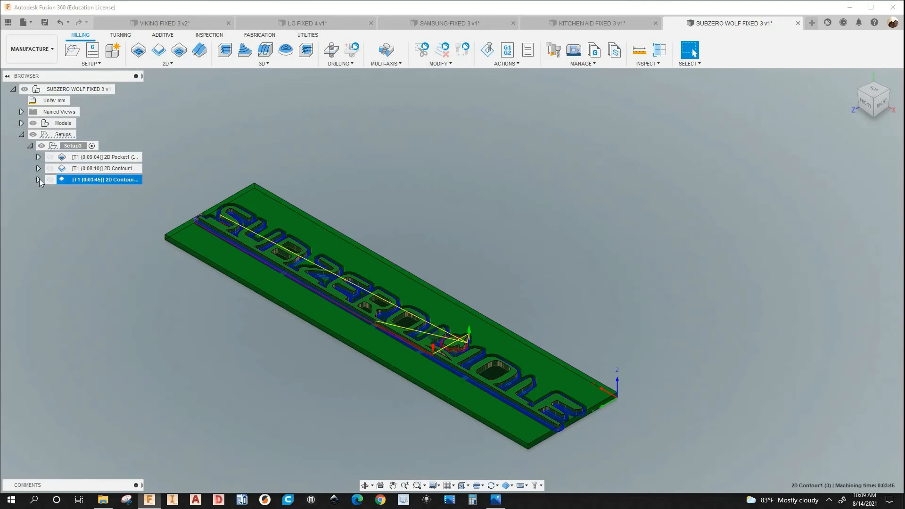
{"action": "left_click", "coordinate": [39, 179]}
{"action": "left_click", "coordinate": [39, 179]}
Examine the 2D Contour1 (3) toolpath along the letters and base of the SUBZERO WOLF sign
{"action": "middle_click_drag", "start_coordinate": [234, 216], "coordinate": [268, 218]}
{"action": "scroll", "coordinate": [278, 218], "scroll_direction": "down", "scroll_amount": 2}
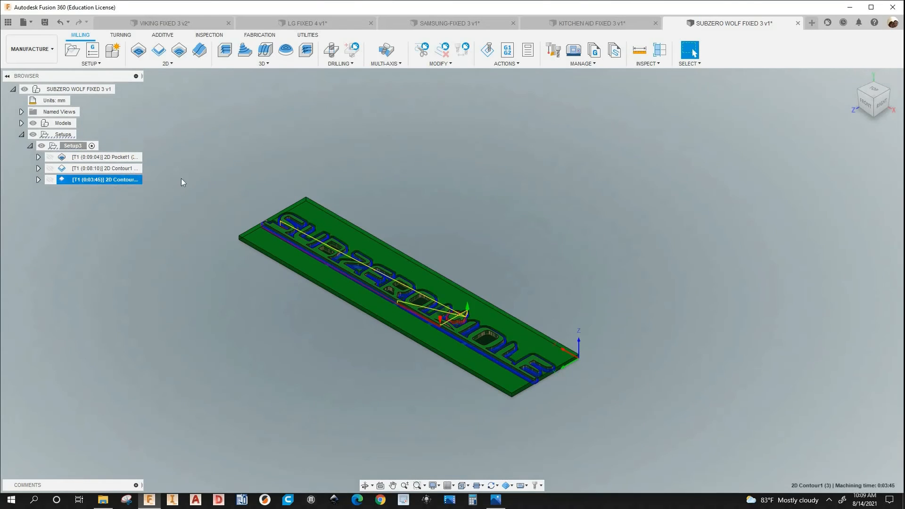
{"action": "scroll", "coordinate": [118, 214], "scroll_direction": "up", "scroll_amount": 2}
{"action": "scroll", "coordinate": [219, 225], "scroll_direction": "up", "scroll_amount": 2}
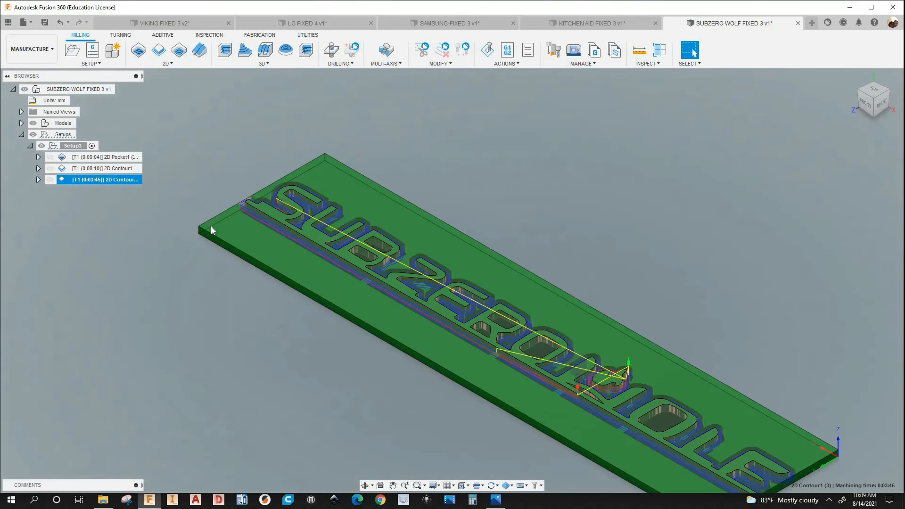
{"action": "scroll", "coordinate": [467, 206], "scroll_direction": "down", "scroll_amount": 4}
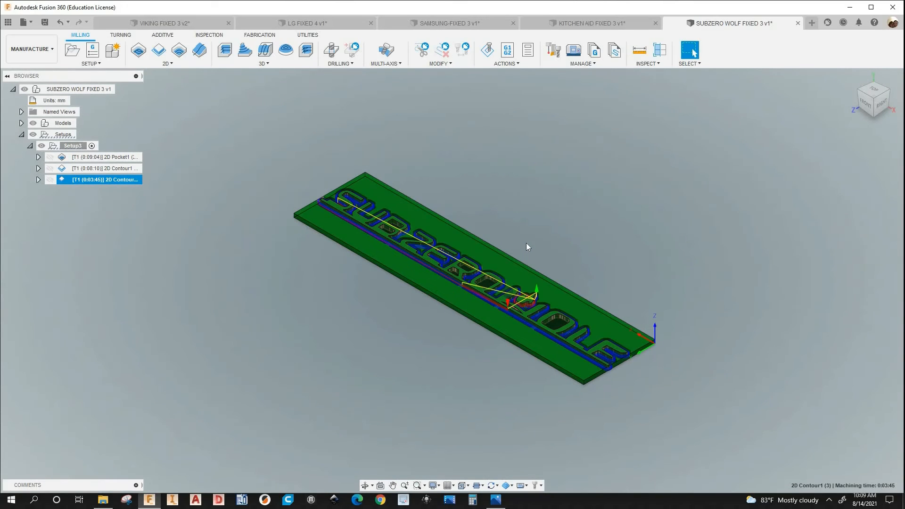
{"action": "scroll", "coordinate": [536, 248], "scroll_direction": "up", "scroll_amount": 1}
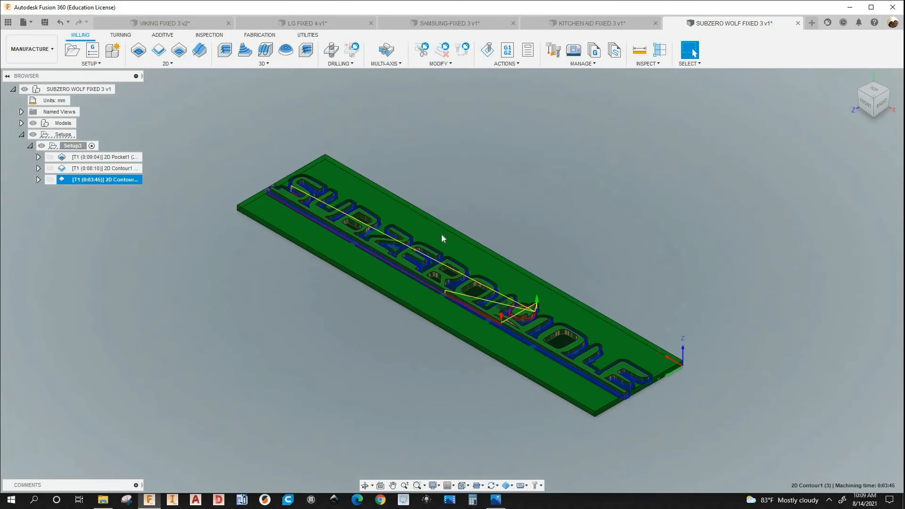
{"action": "scroll", "coordinate": [440, 216], "scroll_direction": "down", "scroll_amount": 2}
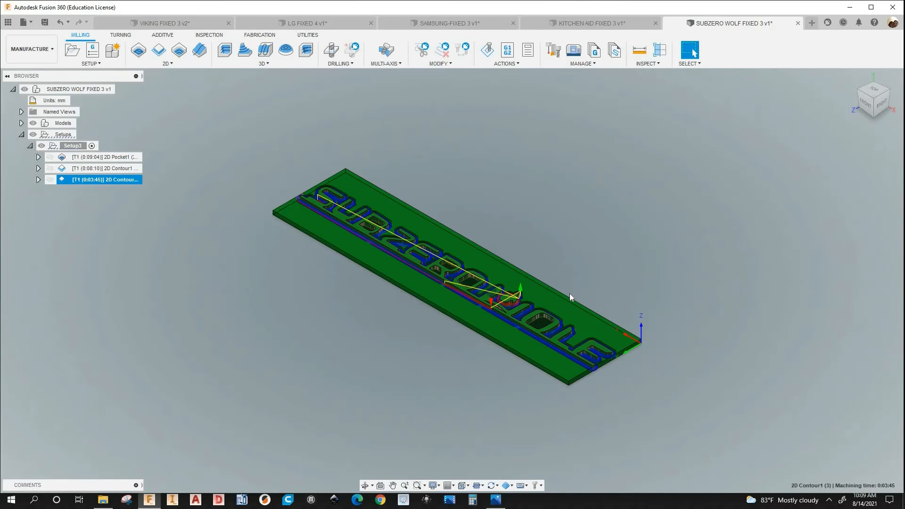
{"action": "scroll", "coordinate": [569, 296], "scroll_direction": "up", "scroll_amount": 2}
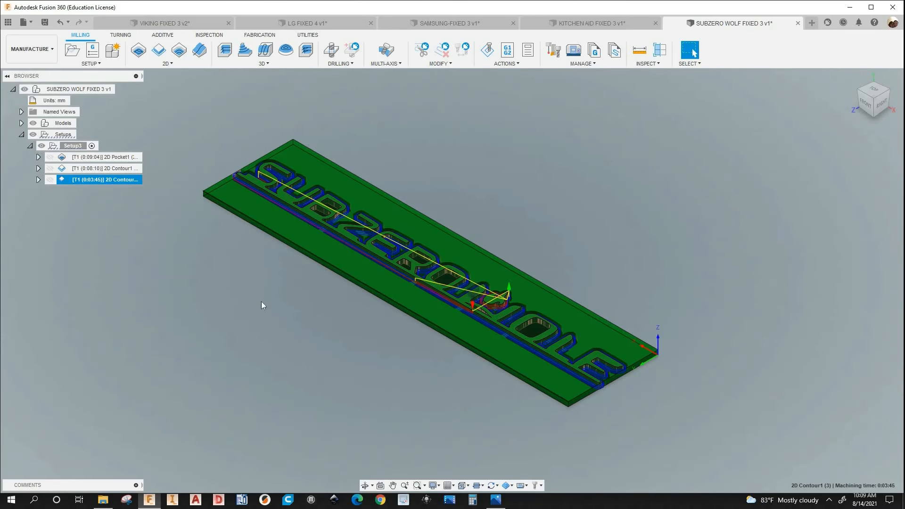
Look through the SAMSUNG, LG, VIKING and KITCHEN AID documents, and return to the SUBZERO WOLF sign
{"action": "left_click", "coordinate": [526, 24]}
{"action": "left_click", "coordinate": [466, 24]}
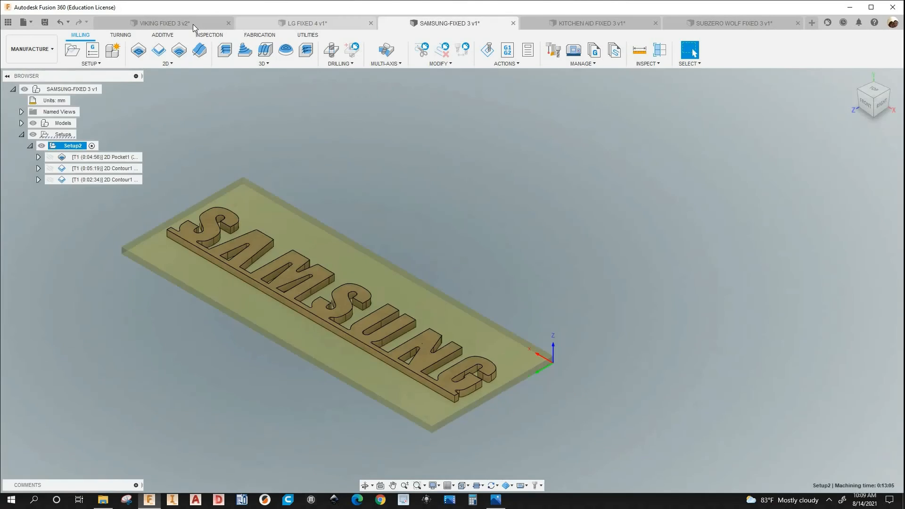
{"action": "left_click", "coordinate": [302, 23]}
{"action": "left_click", "coordinate": [165, 23]}
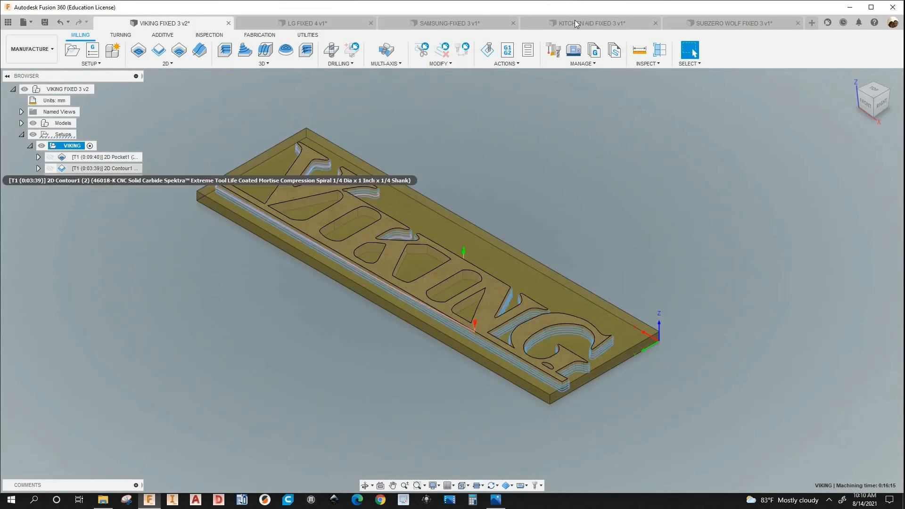
{"action": "left_click", "coordinate": [631, 23]}
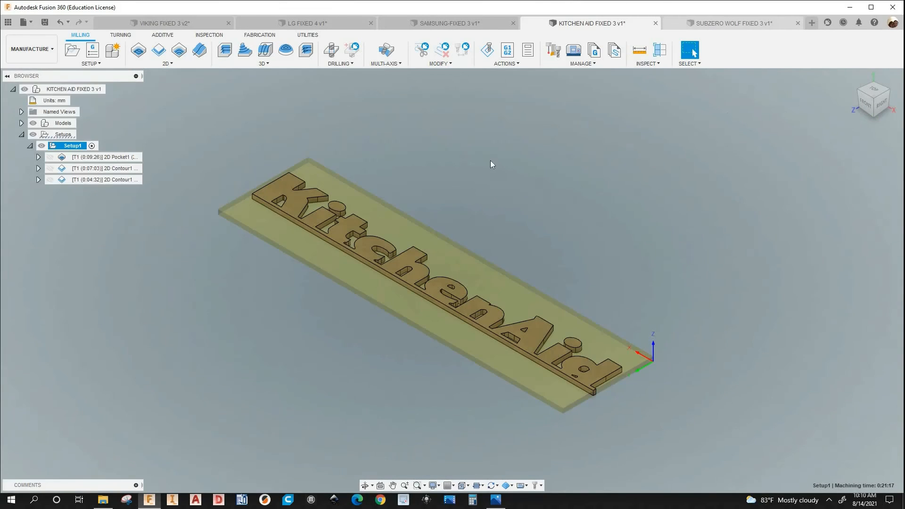
{"action": "key", "text": "ctrl+Tab"}
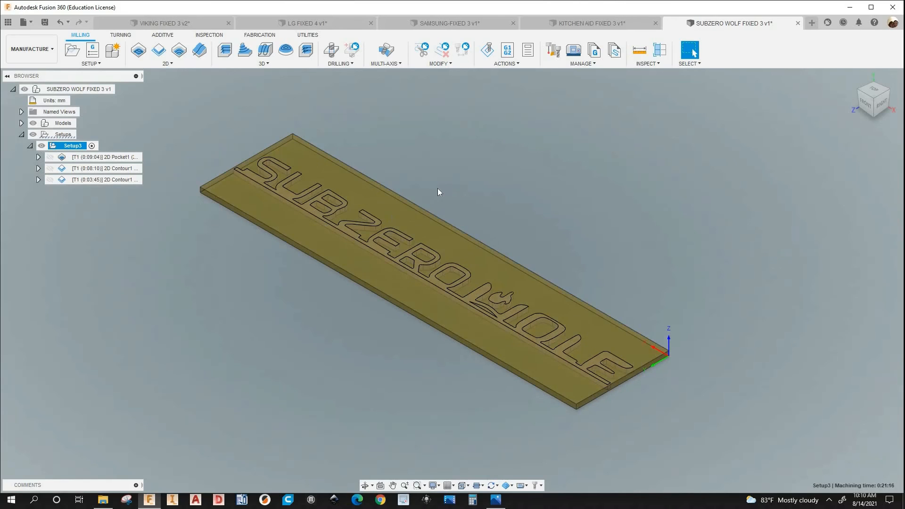
{"action": "scroll", "coordinate": [397, 215], "scroll_direction": "up", "scroll_amount": 1}
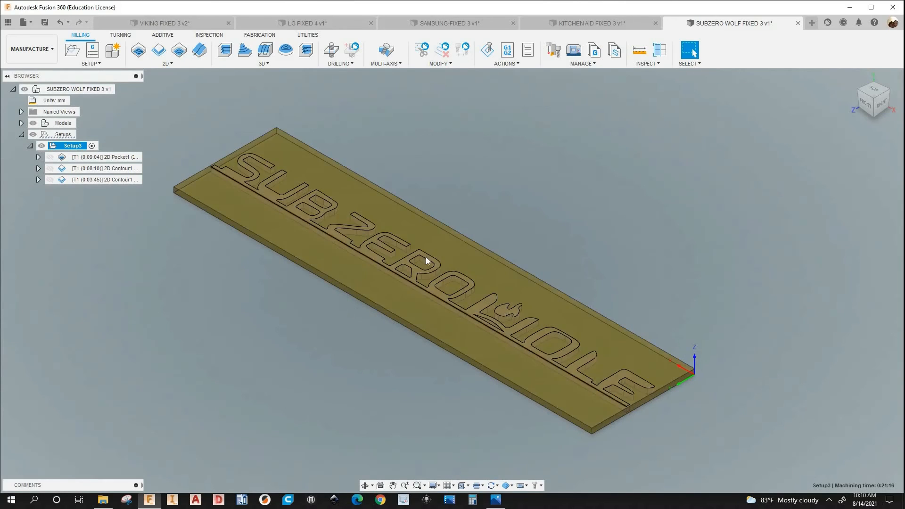
{"action": "middle_click_drag", "start_coordinate": [389, 357], "coordinate": [408, 353]}
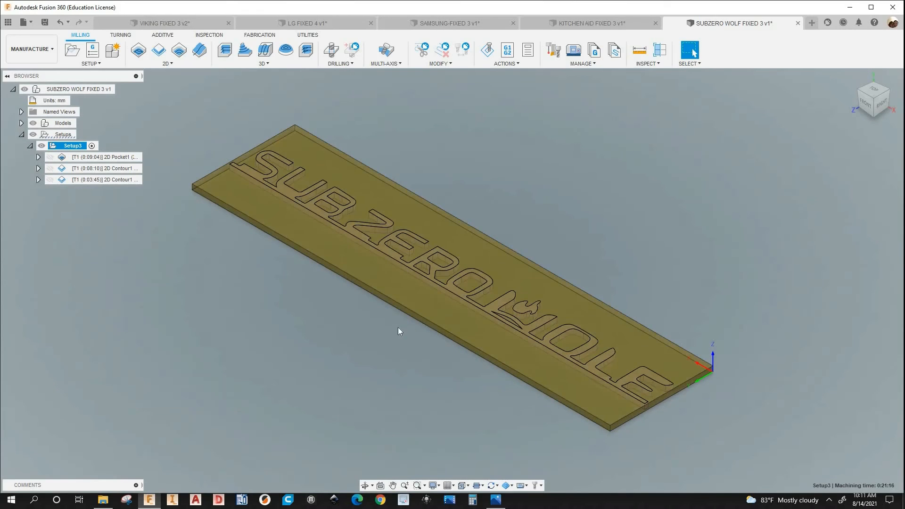
Examine the SUBZERO WOLF lettering, flame detail and base line within the Setup3 stock, up close and as a whole
{"action": "scroll", "coordinate": [386, 304], "scroll_direction": "down", "scroll_amount": 1}
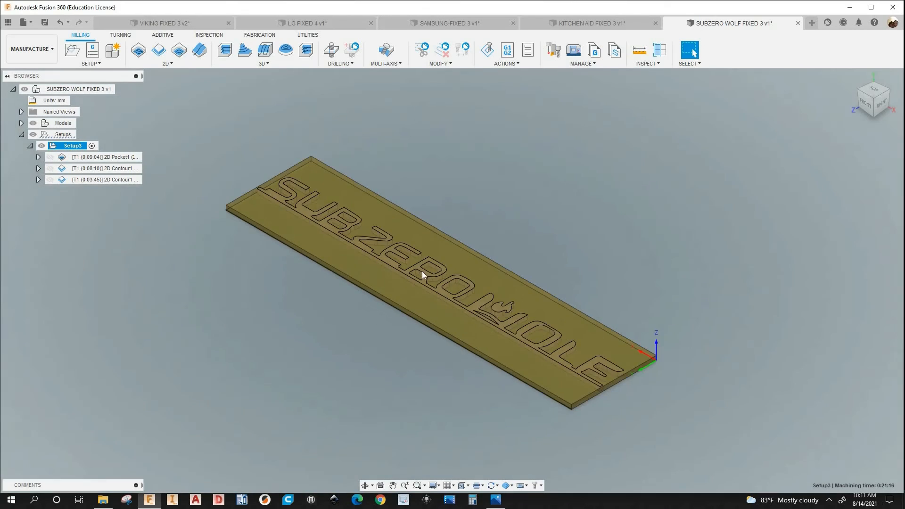
{"action": "scroll", "coordinate": [405, 255], "scroll_direction": "up", "scroll_amount": 2}
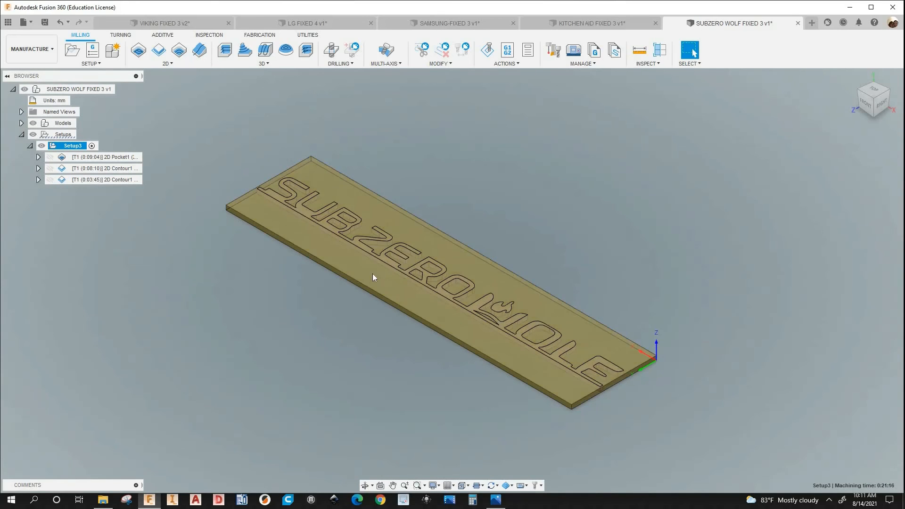
{"action": "scroll", "coordinate": [608, 241], "scroll_direction": "down", "scroll_amount": 1}
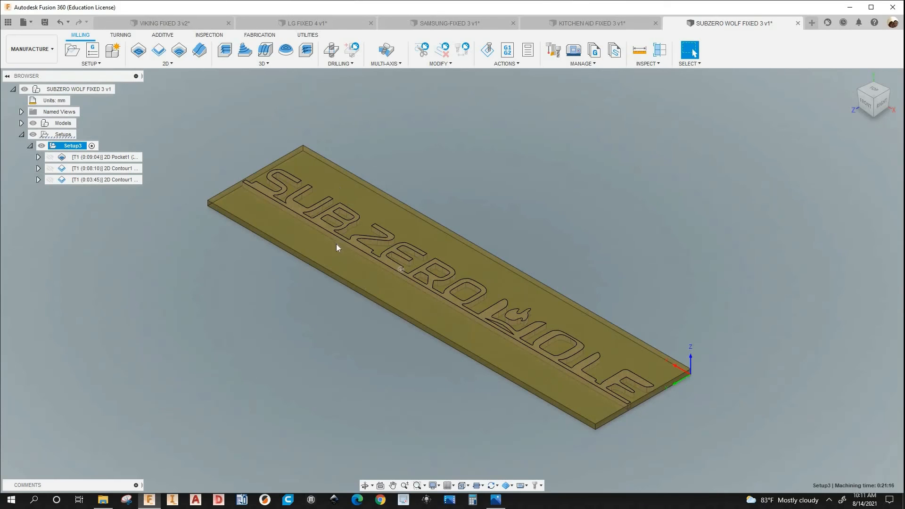
{"action": "scroll", "coordinate": [361, 223], "scroll_direction": "up", "scroll_amount": 3}
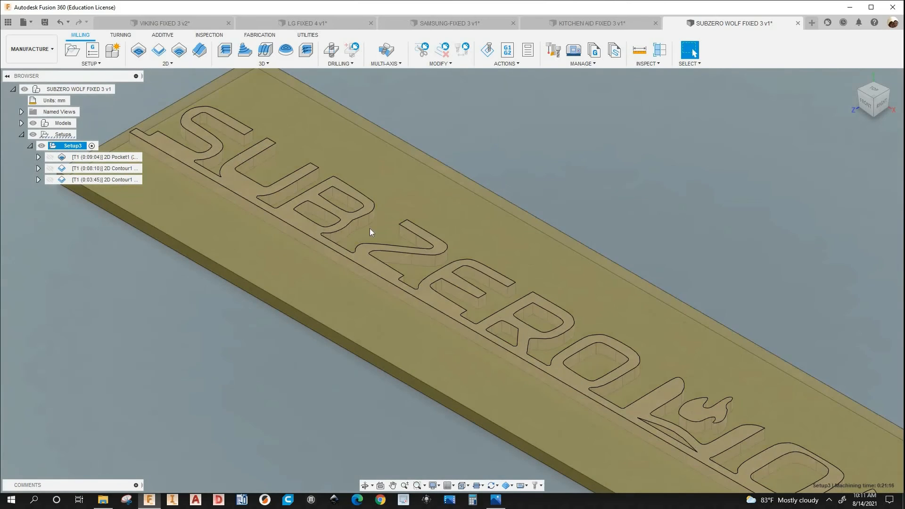
{"action": "scroll", "coordinate": [370, 230], "scroll_direction": "down", "scroll_amount": 5}
{"action": "scroll", "coordinate": [700, 417], "scroll_direction": "up", "scroll_amount": 2}
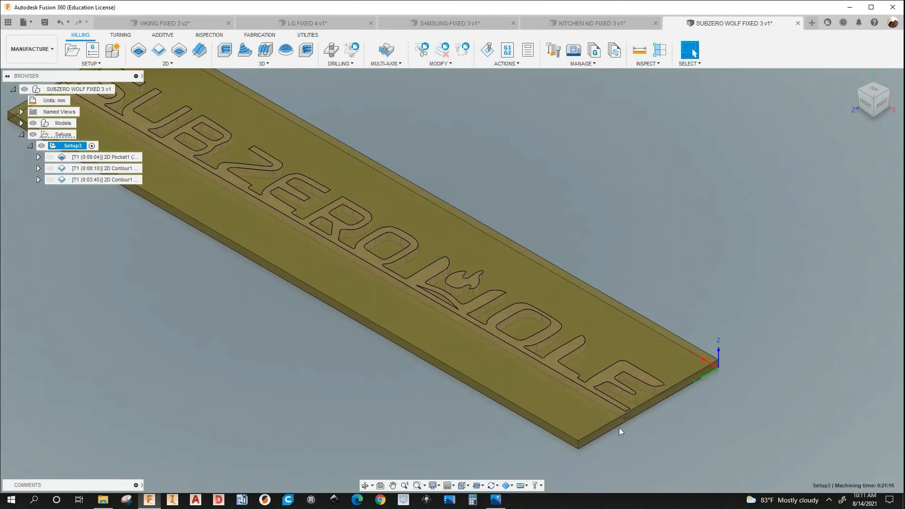
{"action": "scroll", "coordinate": [619, 428], "scroll_direction": "up", "scroll_amount": 2}
{"action": "scroll", "coordinate": [344, 380], "scroll_direction": "down", "scroll_amount": 5}
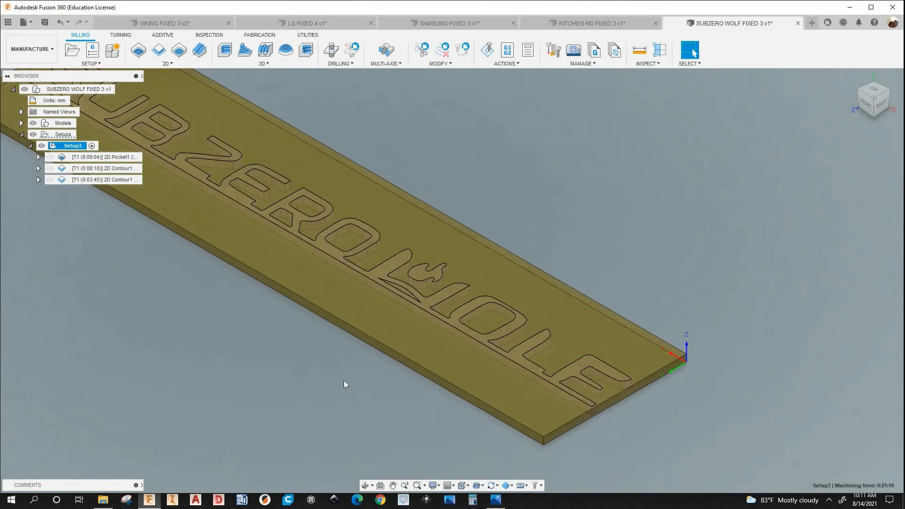
{"action": "scroll", "coordinate": [377, 375], "scroll_direction": "down", "scroll_amount": 1}
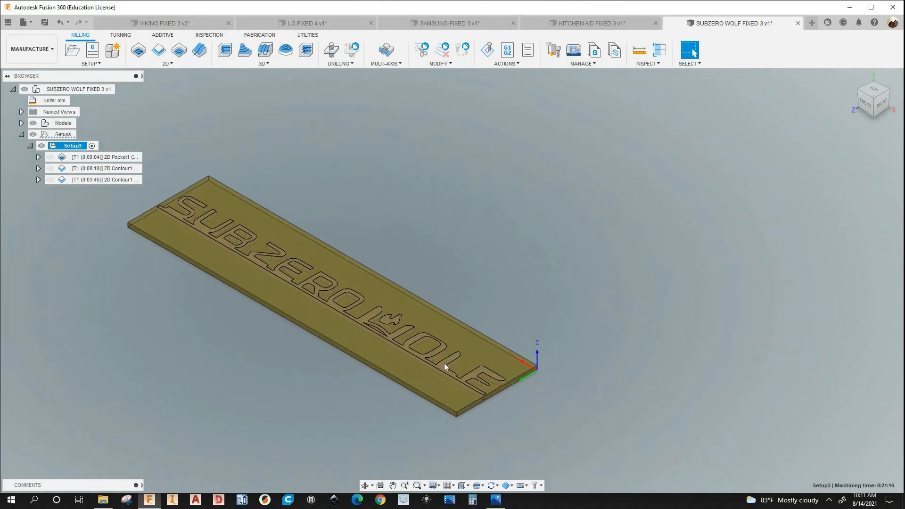
{"action": "middle_click_drag", "start_coordinate": [444, 363], "coordinate": [515, 356]}
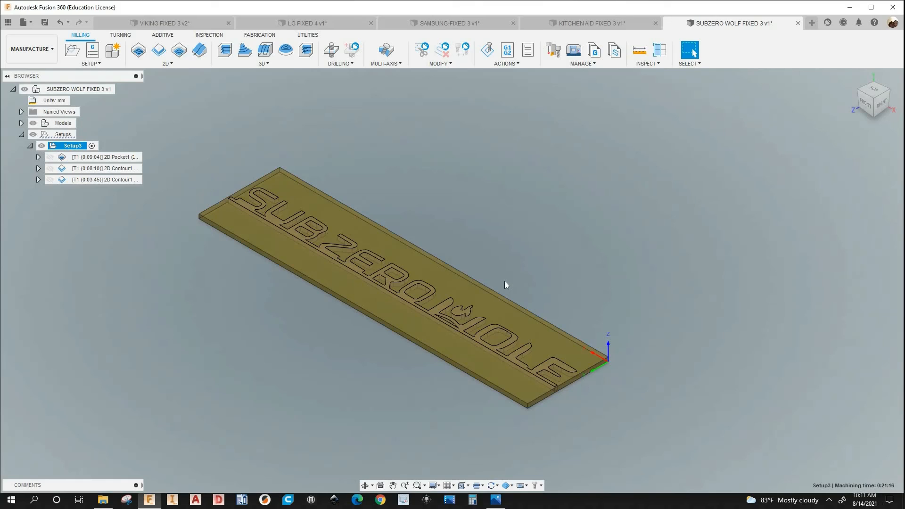